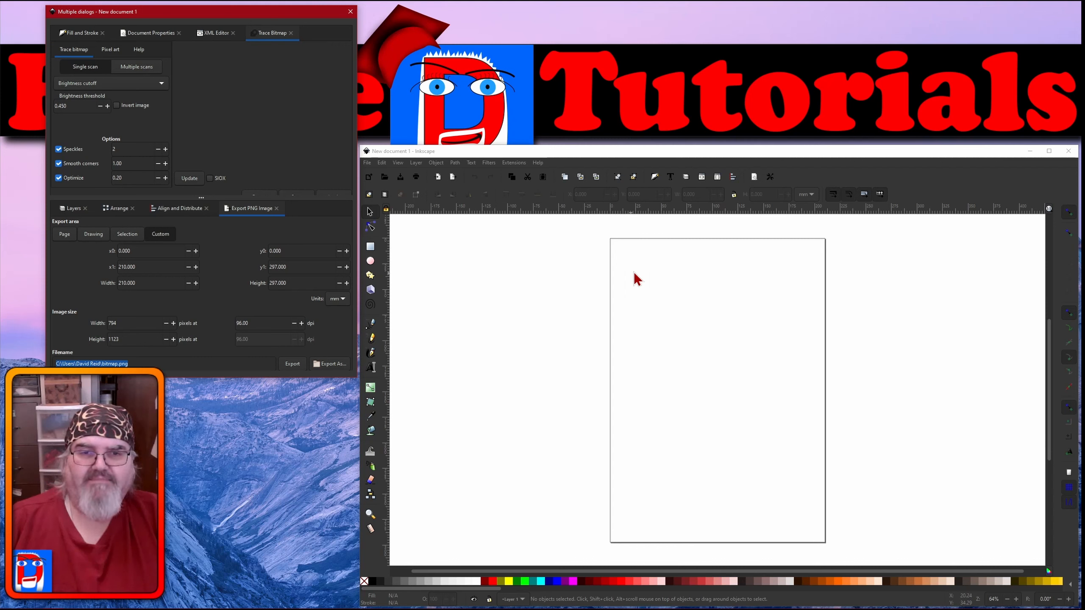
Set both the custom page size units and the document's display units to pixels in the document properties
left_click(683, 154)
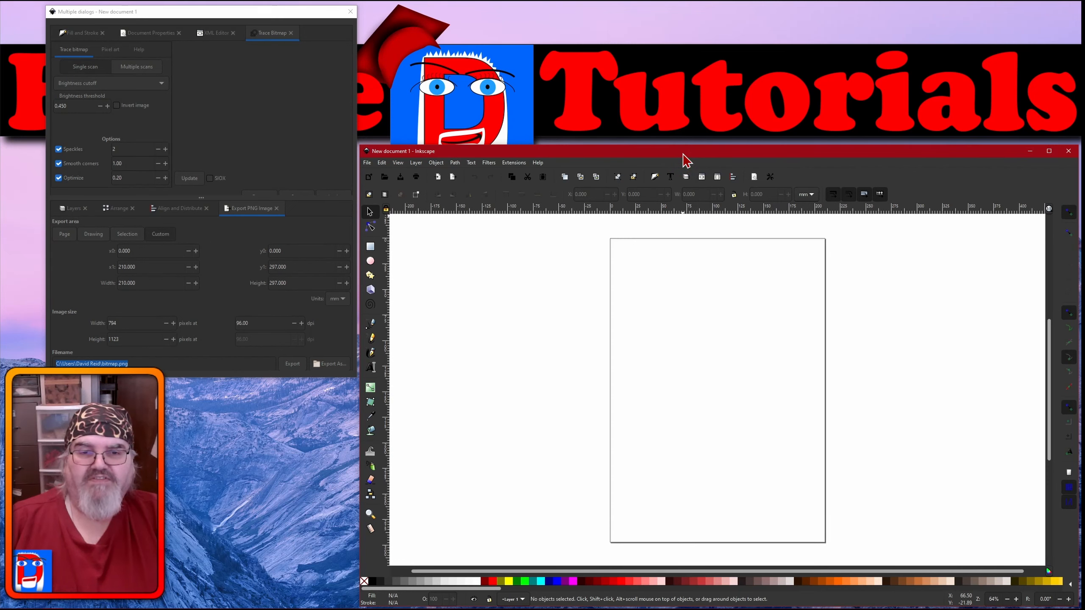
left_click(151, 34)
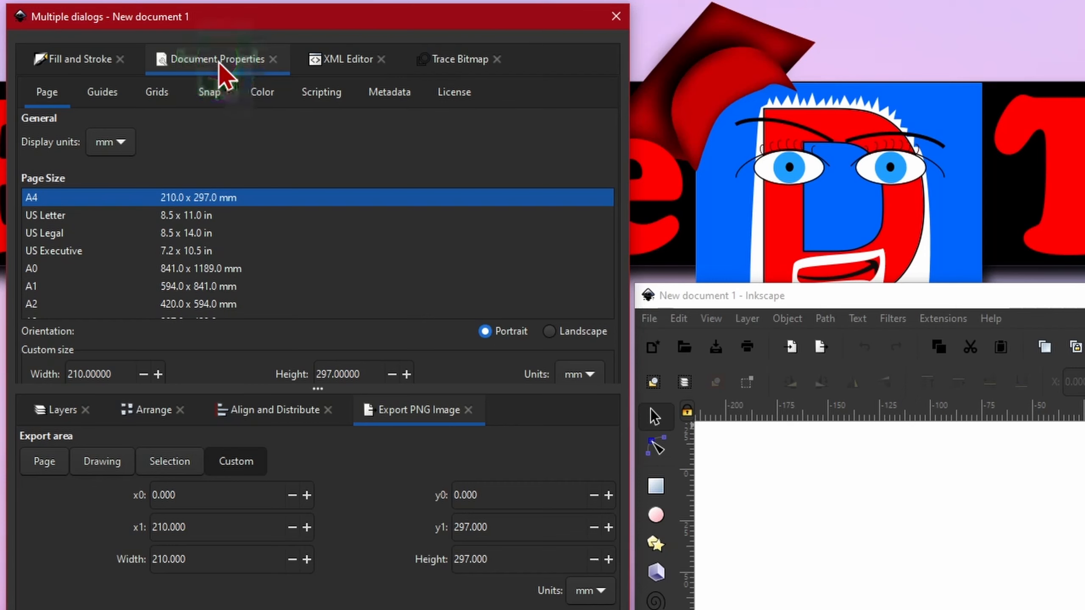
left_click(579, 374)
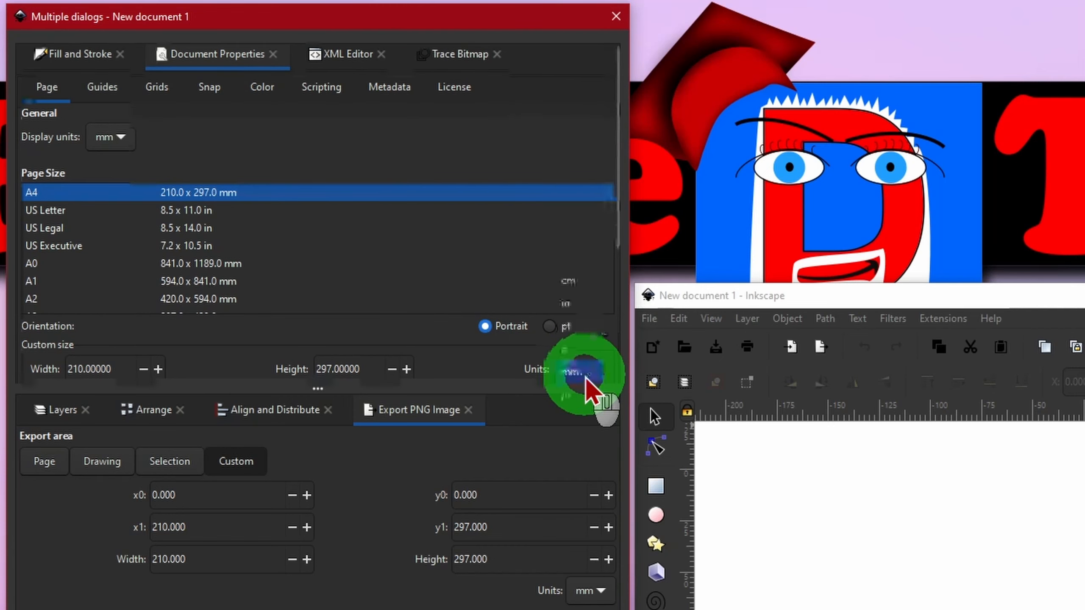
left_click(581, 370)
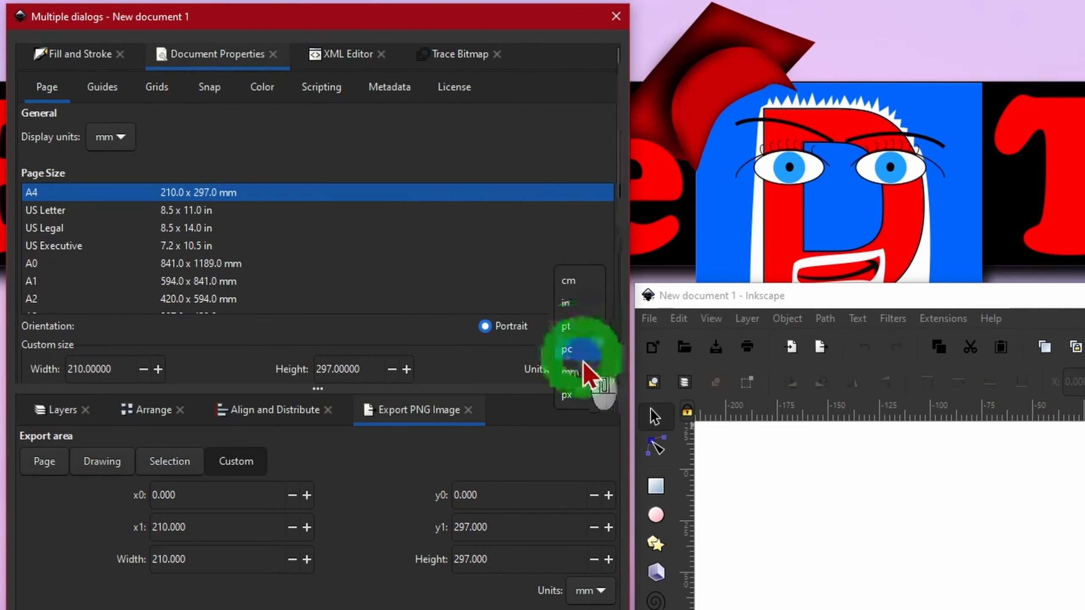
left_click(572, 394)
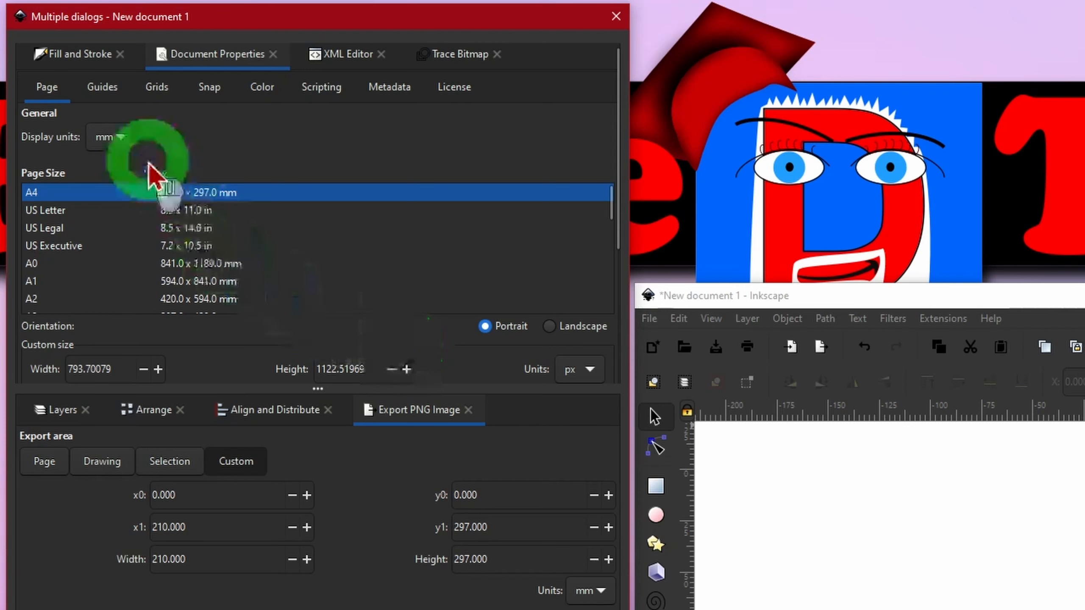
left_click(119, 138)
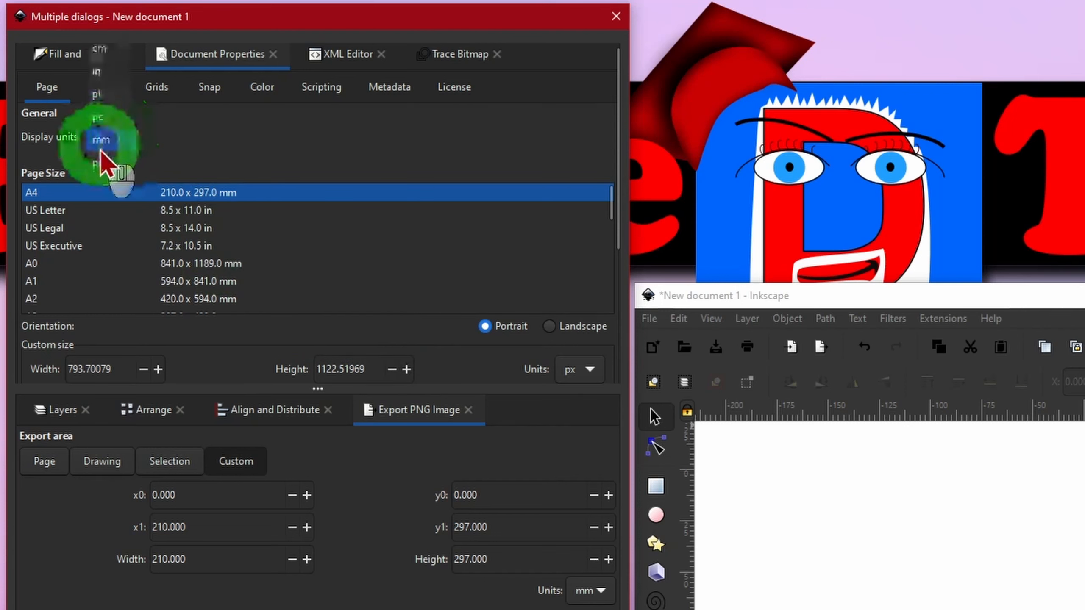
left_click(102, 163)
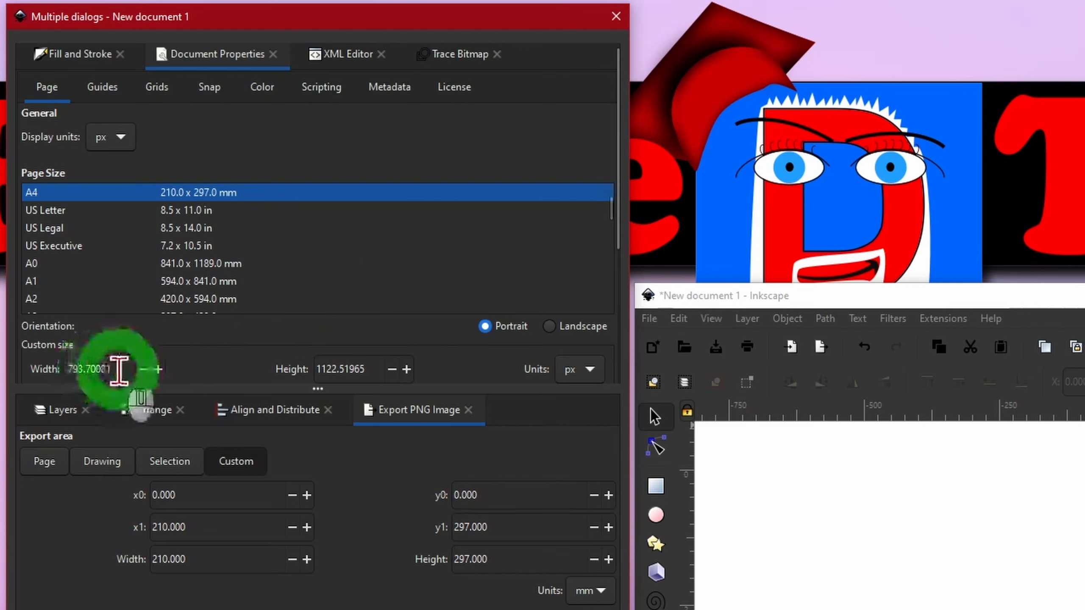
Set the custom page size to 1920 px wide and 1080 px high
left_click_drag(109, 368, 37, 362)
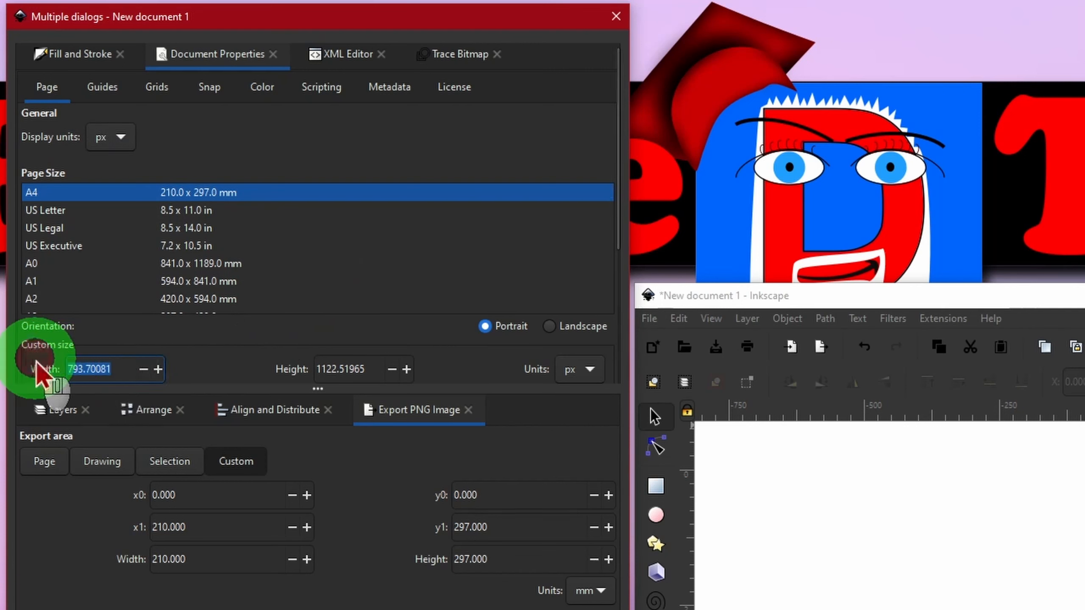
type("1920")
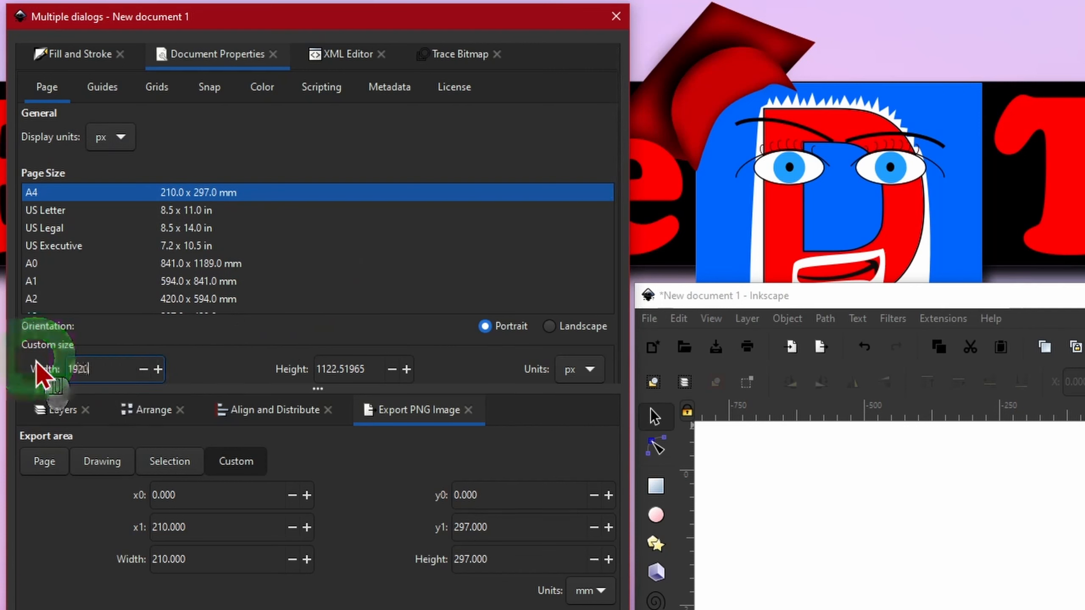
left_click_drag(382, 370, 259, 368)
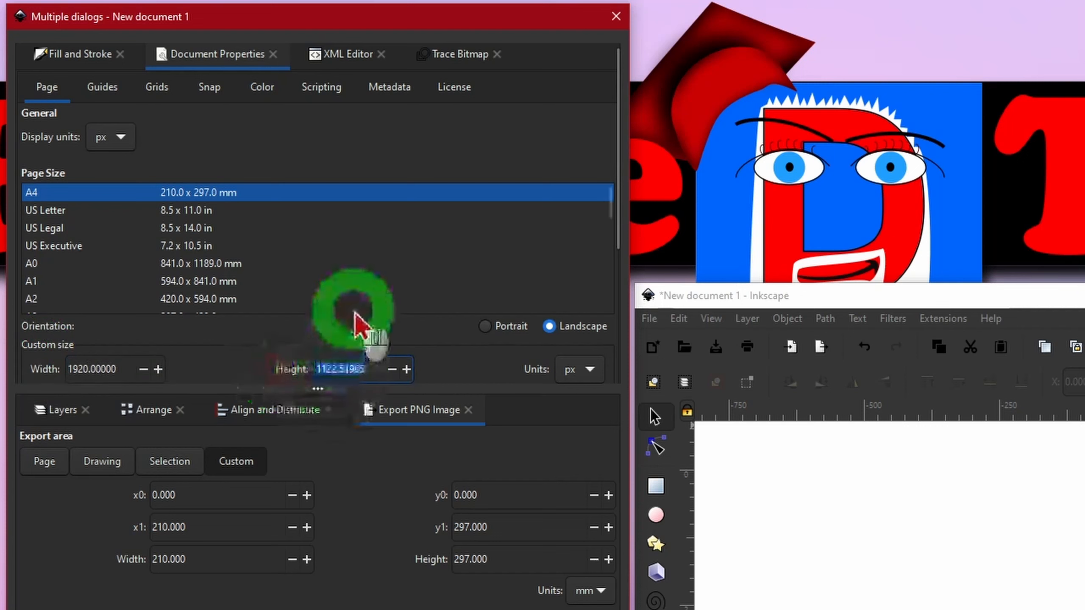
type("1080")
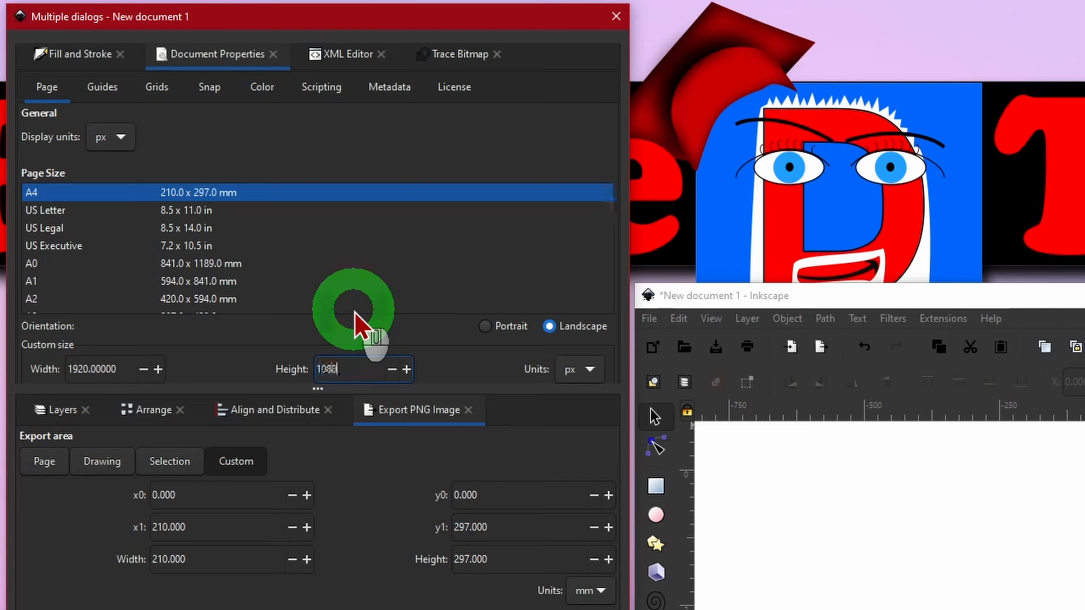
key("Tab")
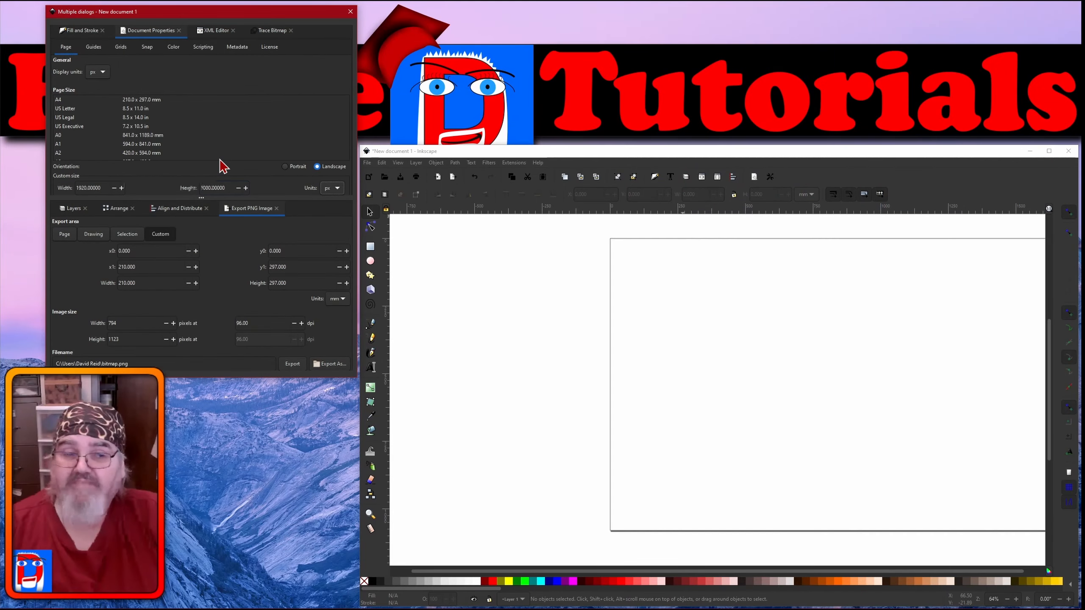
Place two vertical guides on the page's side edges and two horizontal guides on its upper and lower edges
left_click(424, 417)
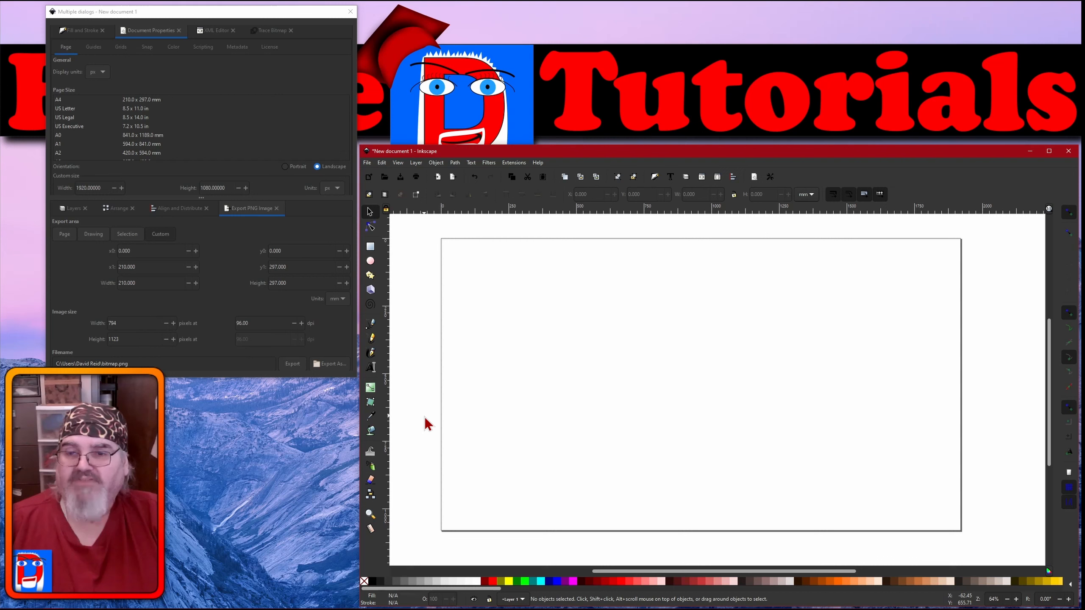
left_click(386, 456)
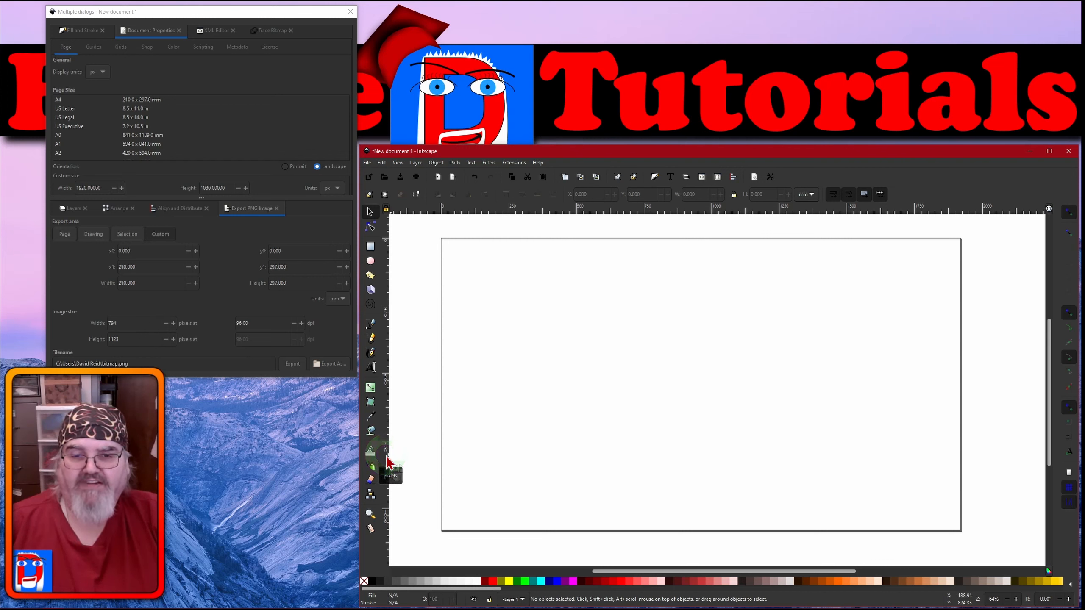
left_click_drag(386, 456, 441, 468)
left_click(401, 471)
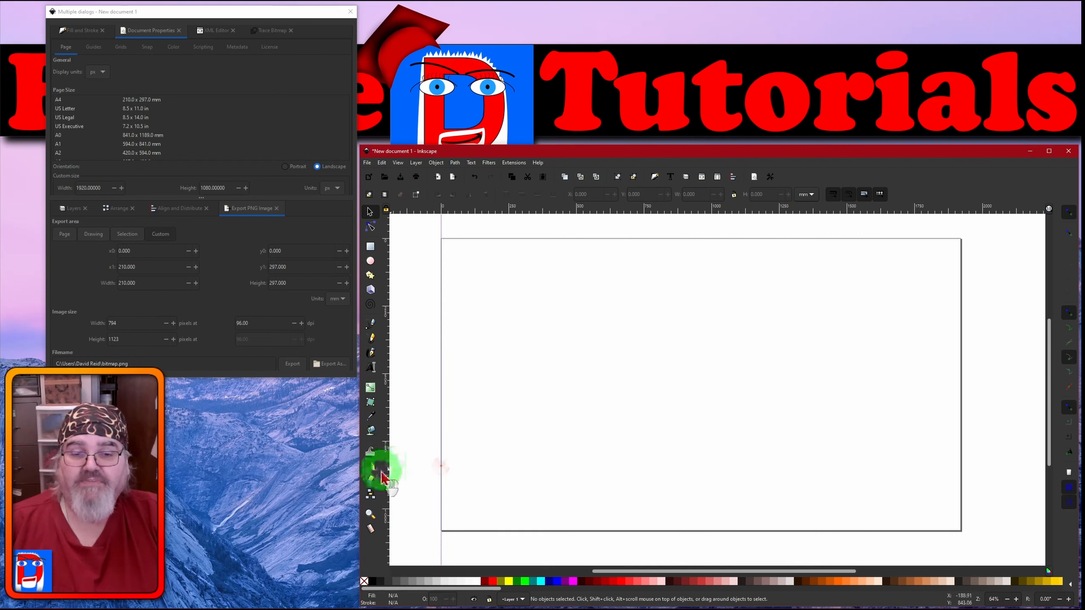
left_click_drag(386, 475, 960, 480)
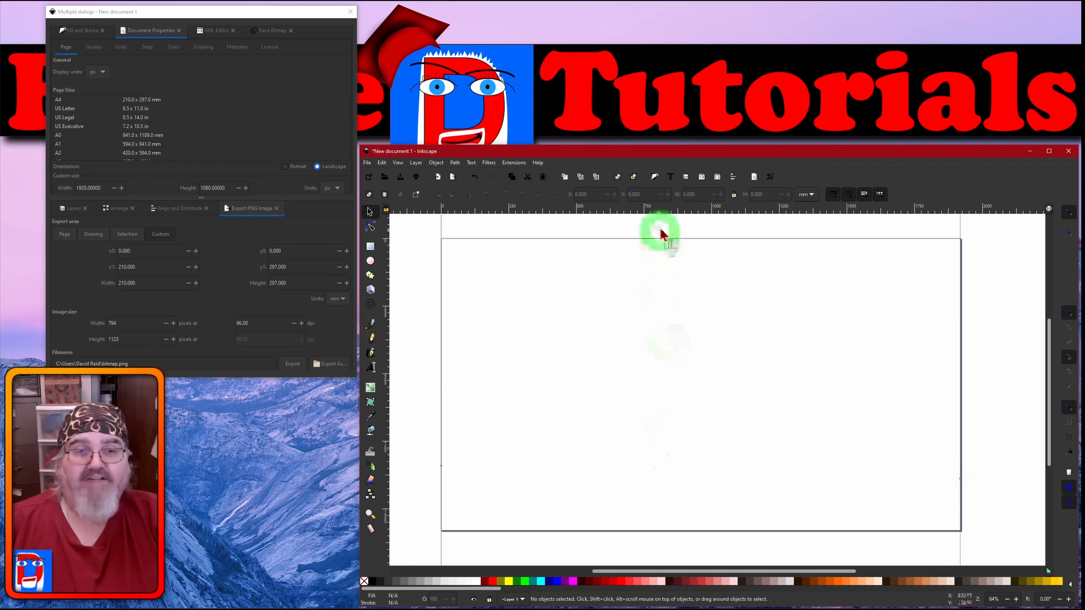
left_click_drag(677, 211, 670, 241)
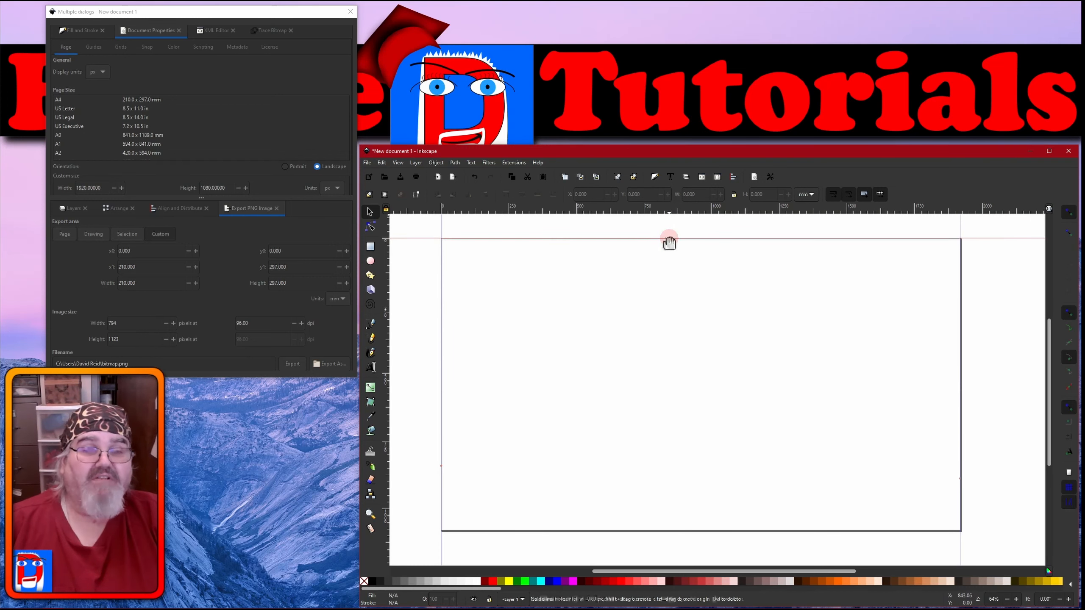
left_click_drag(701, 216, 657, 532)
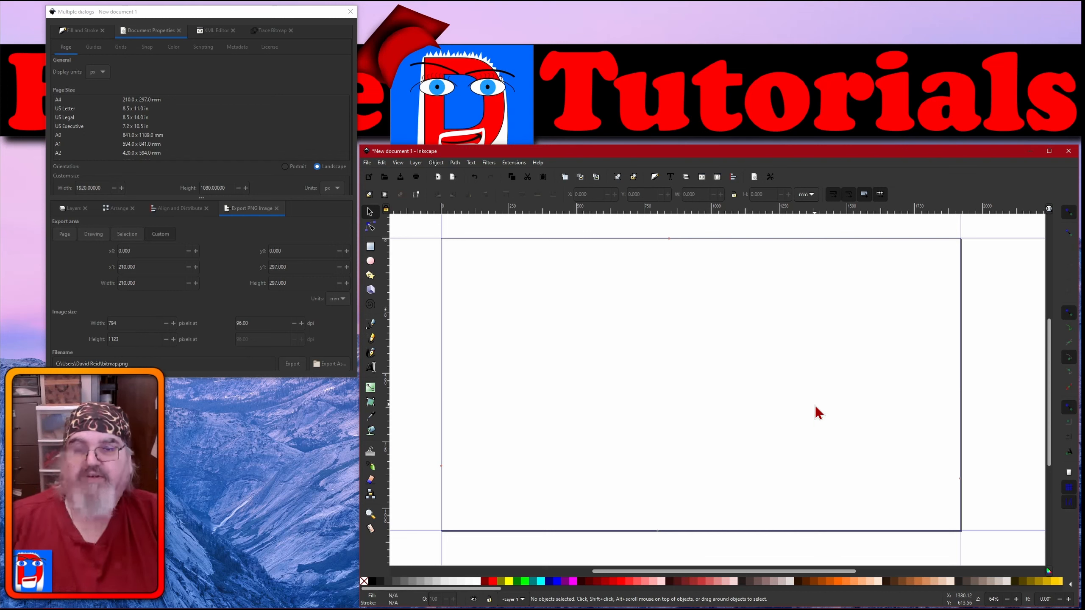
Draw a rectangle covering the whole page between the guides, about 508 mm wide and 286 mm high
left_click(370, 248)
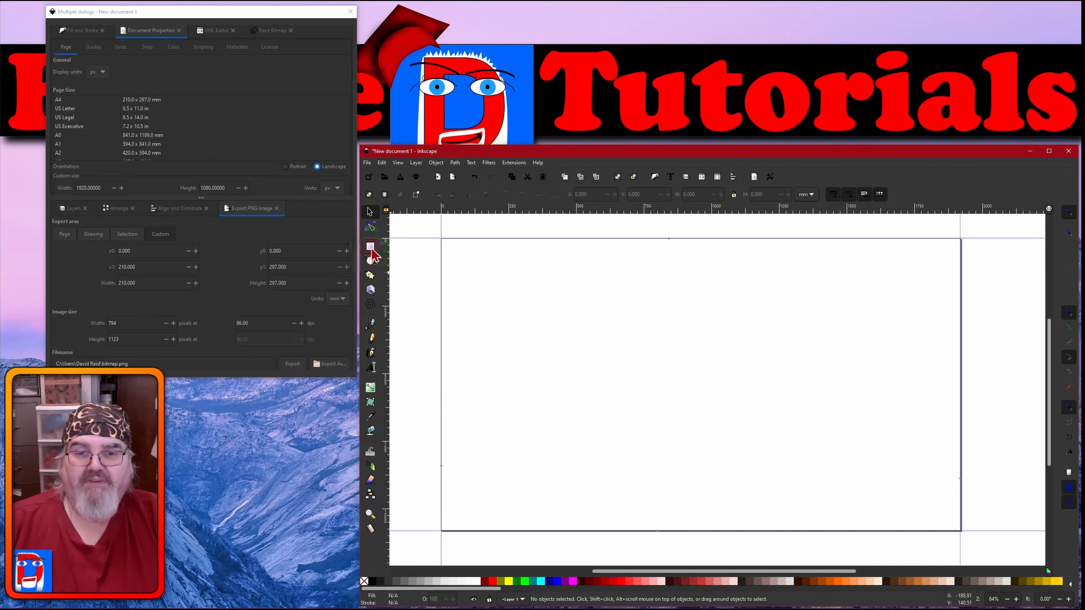
left_click(382, 256)
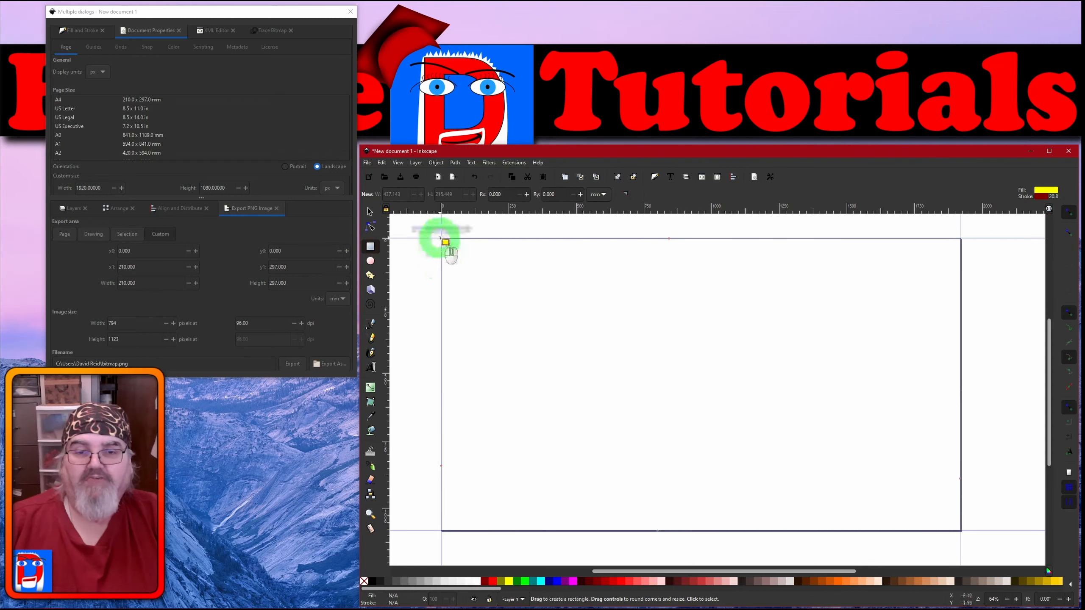
mouse_move(441, 238)
left_mouse_down()
mouse_move(533, 332)
mouse_move(813, 460)
mouse_move(943, 499)
left_mouse_up()
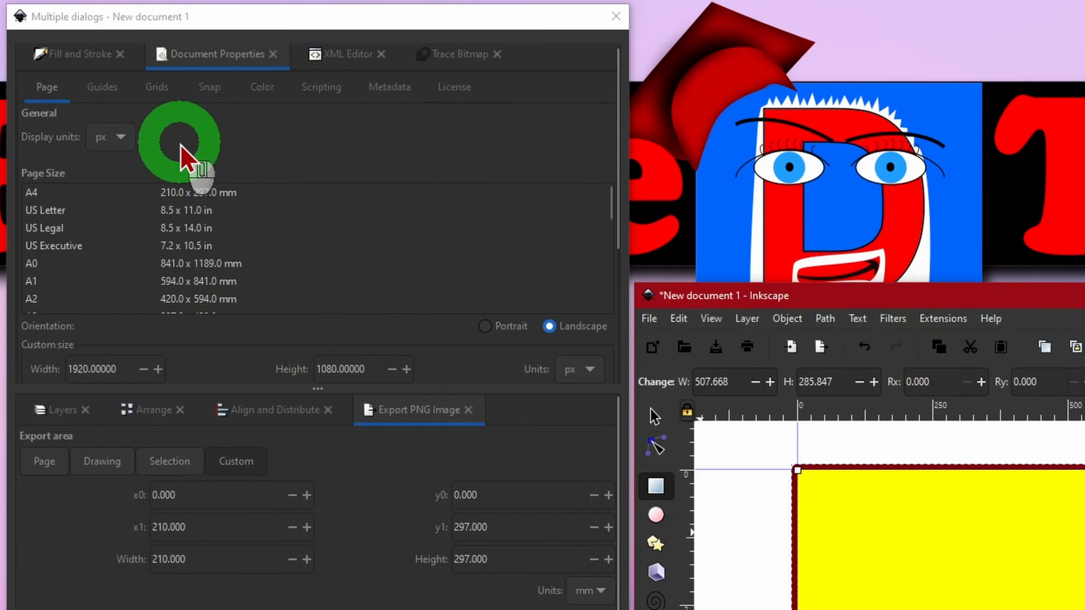
Examine the rectangle's fill, stroke paint and stroke style settings, including the order options for fill, stroke and markers
left_click(67, 63)
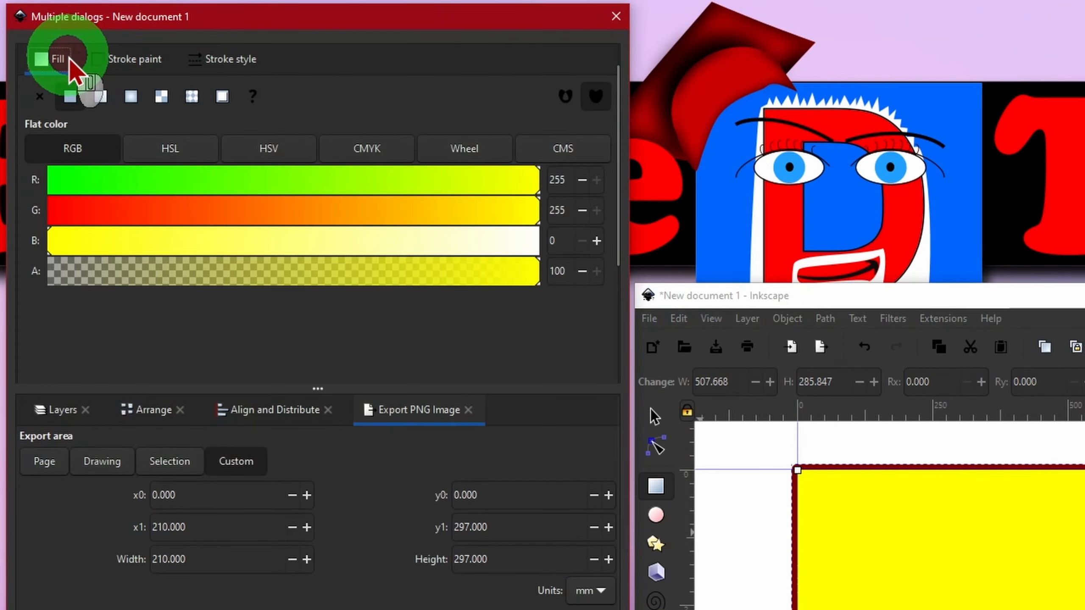
left_click(145, 59)
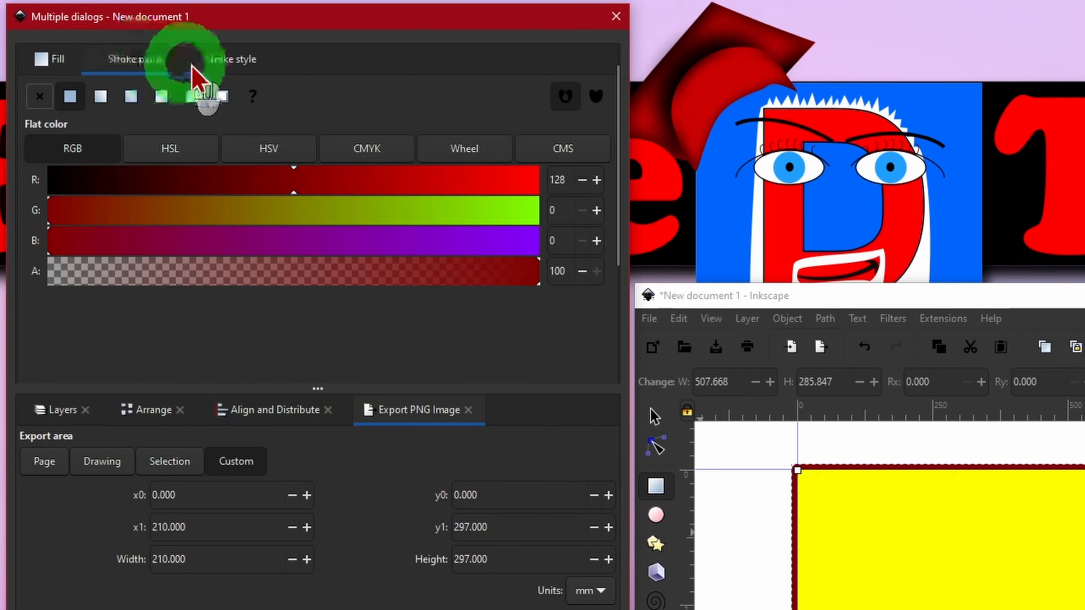
left_click(226, 60)
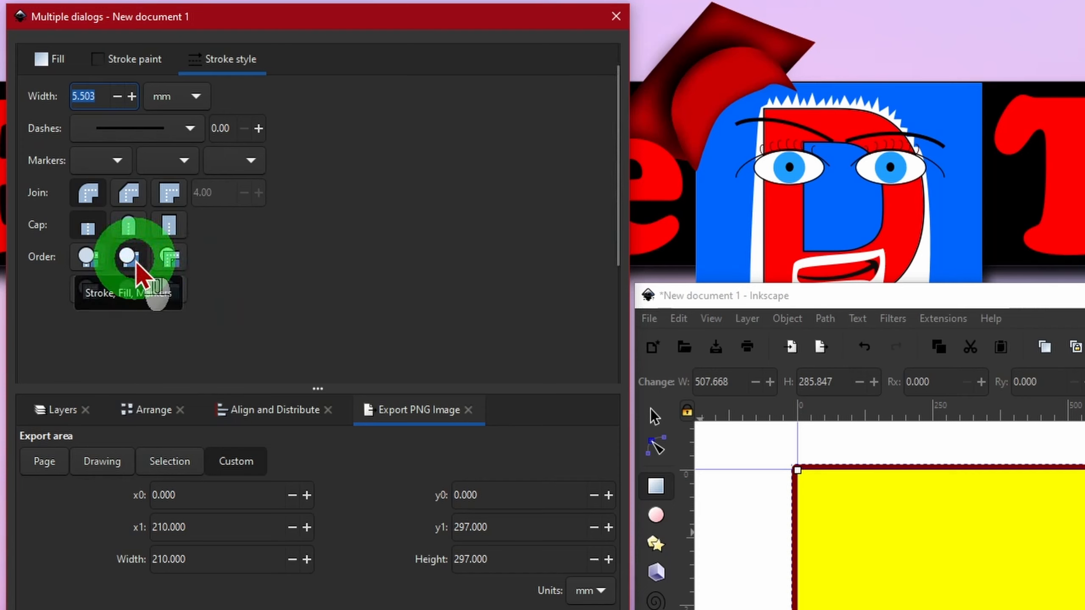
left_click(136, 262)
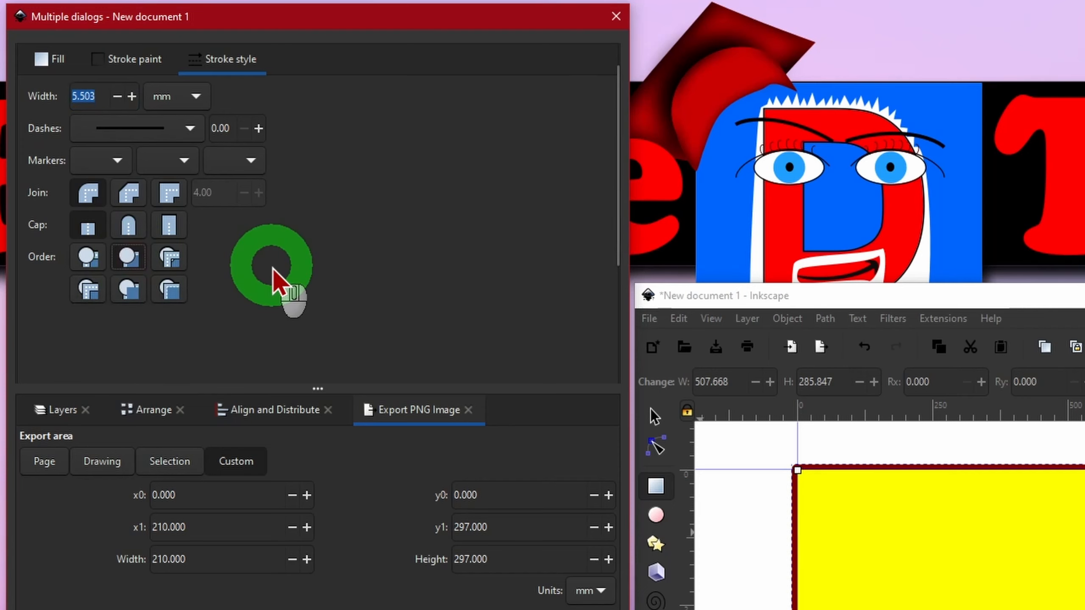
left_click(169, 258)
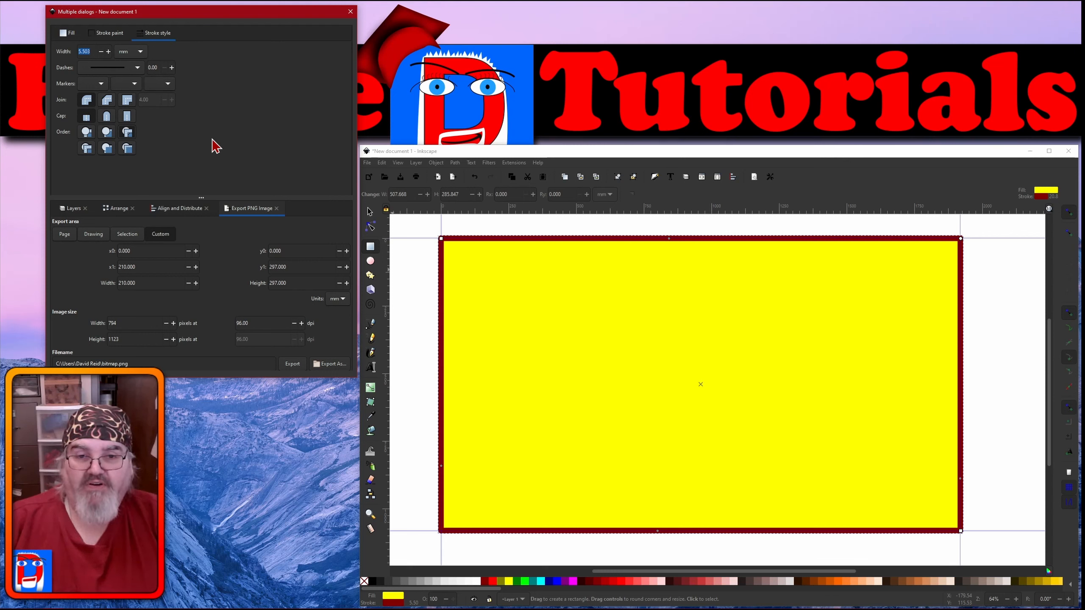
left_click(291, 130)
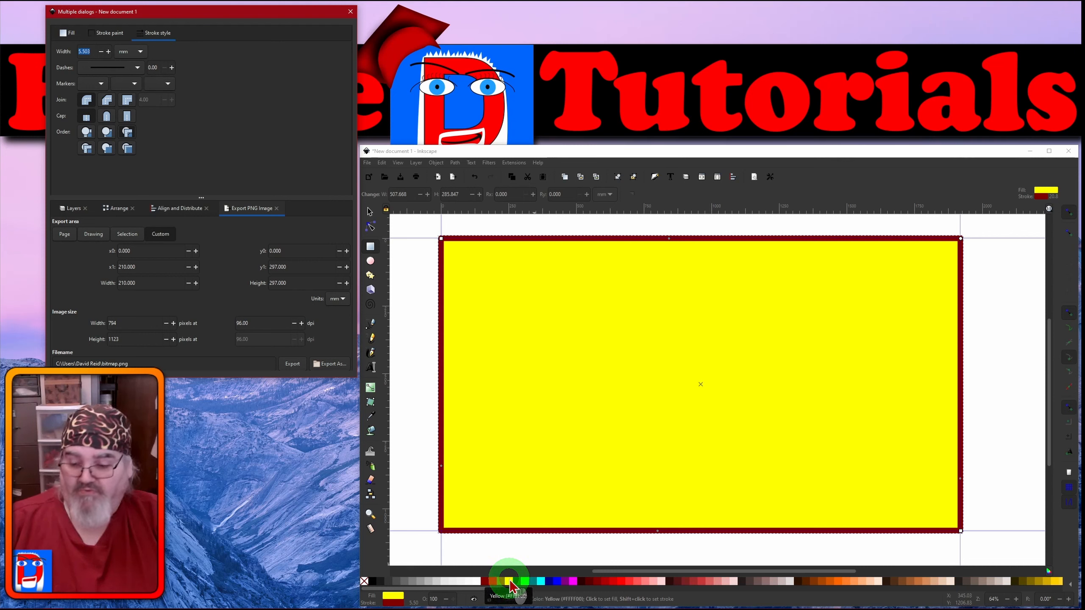
Colour the rectangle's stroke yellow (#FFFF00) and its fill red (#D40000)
key("shift")
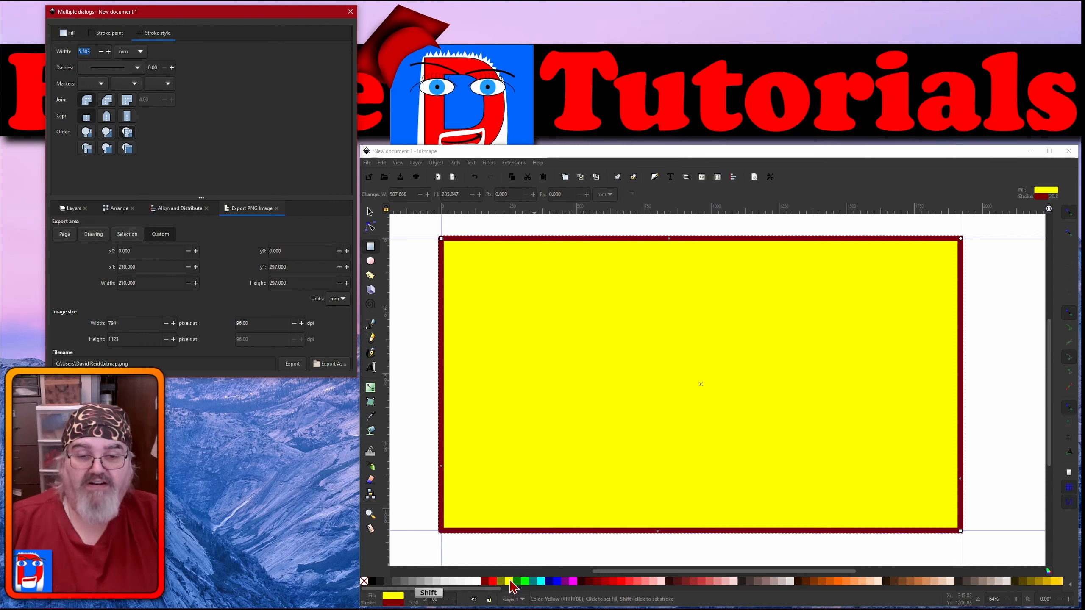
left_click(509, 582, "shift")
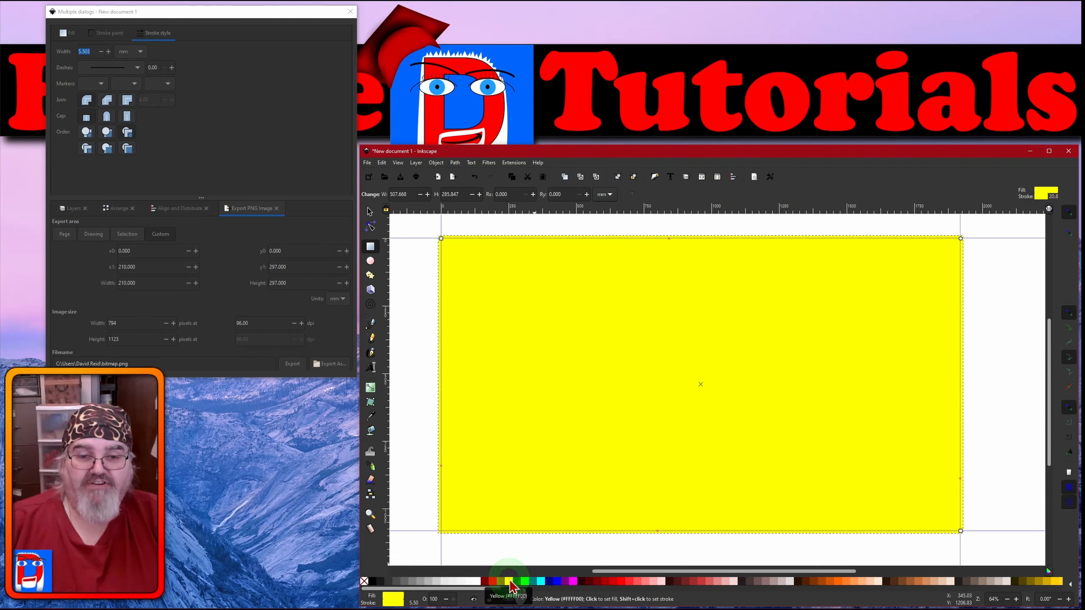
left_click(612, 582)
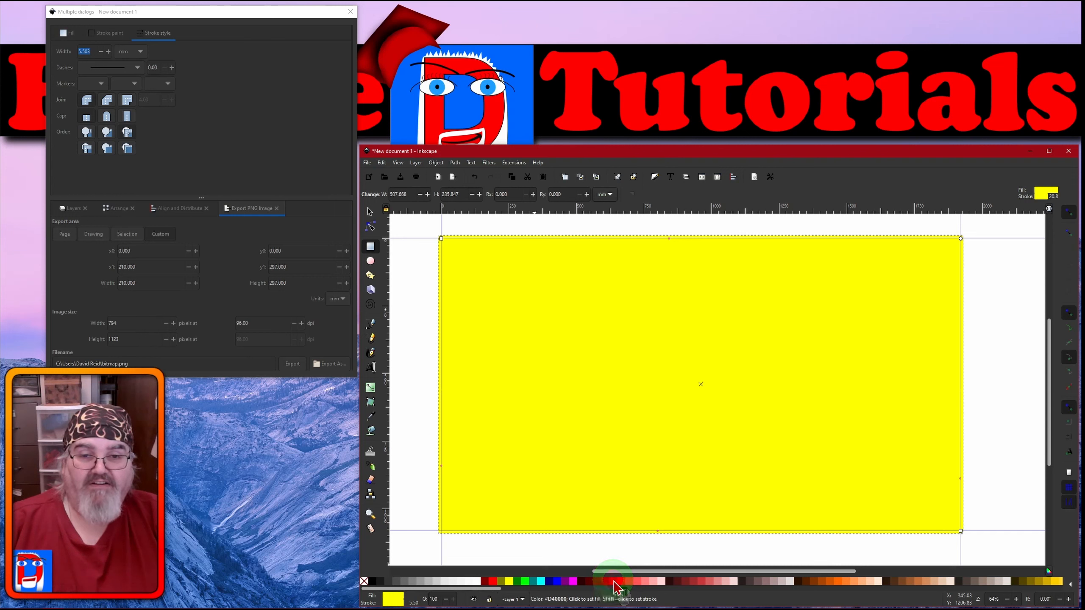
left_click(613, 582)
left_click(620, 582)
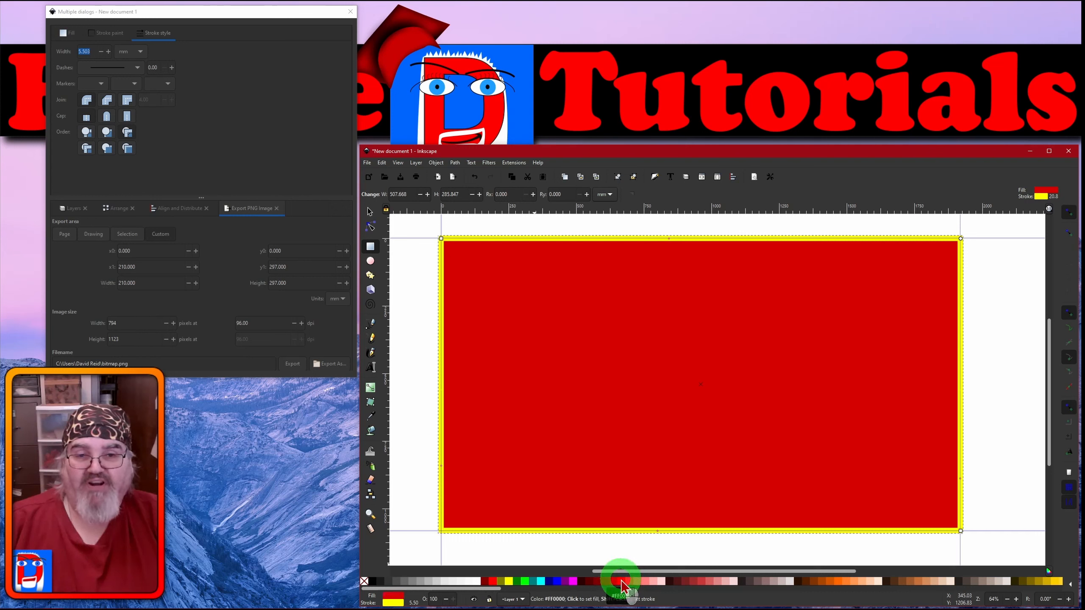
left_click_drag(623, 587, 407, 398)
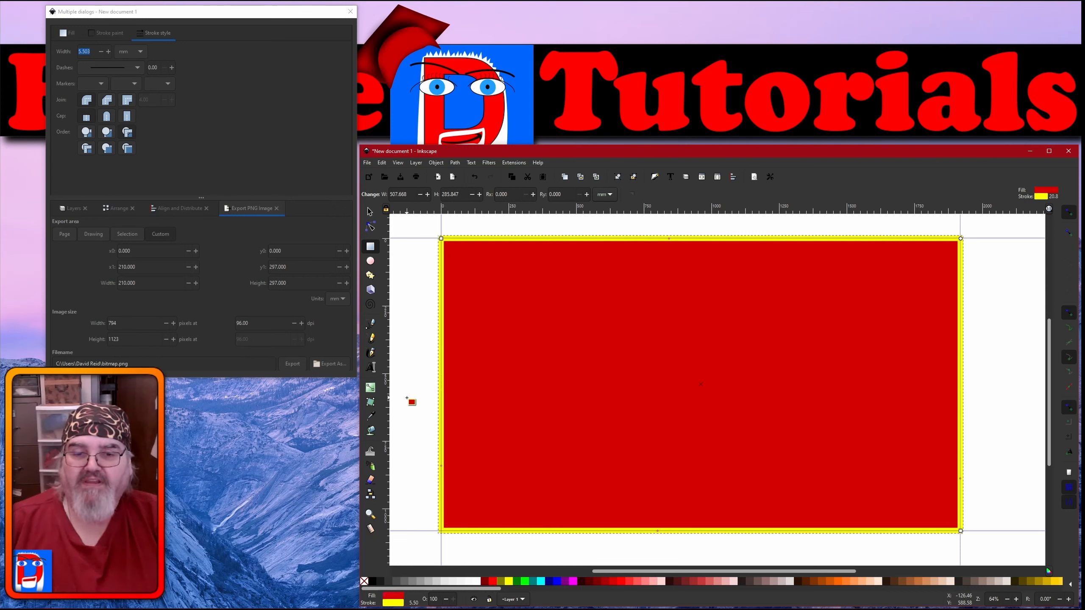
Activate the Gradient tool and change the rectangle's flat red fill to a linear gradient
left_click(370, 388)
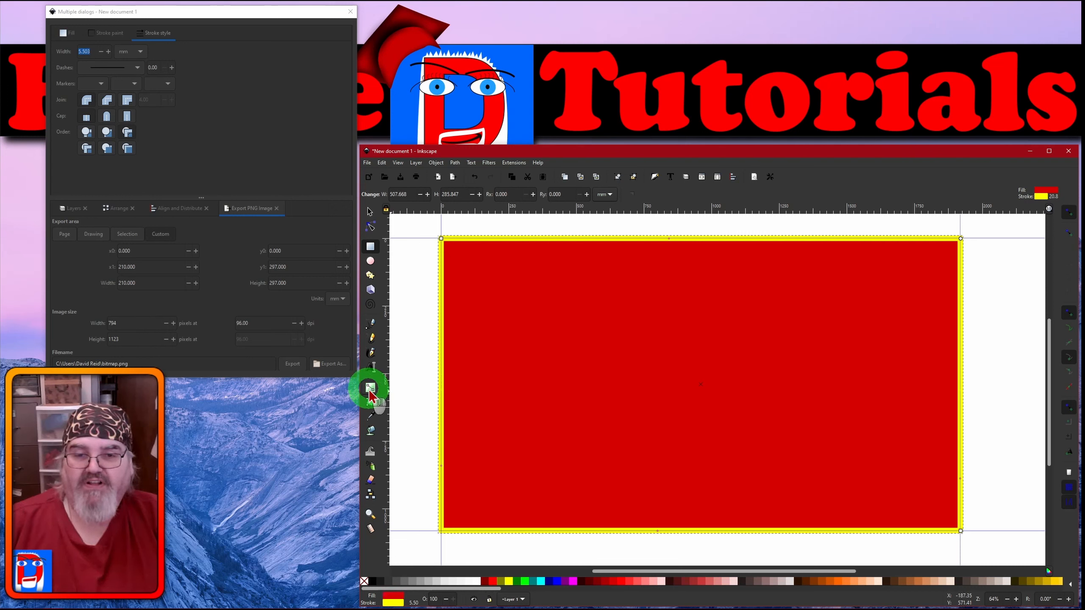
left_click(76, 38)
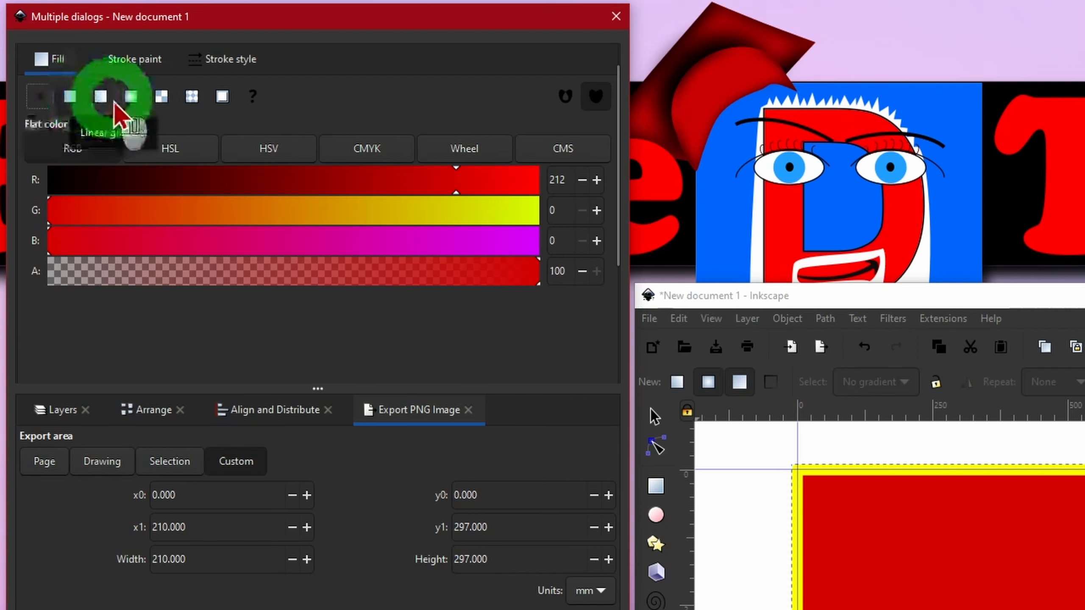
left_click(101, 99)
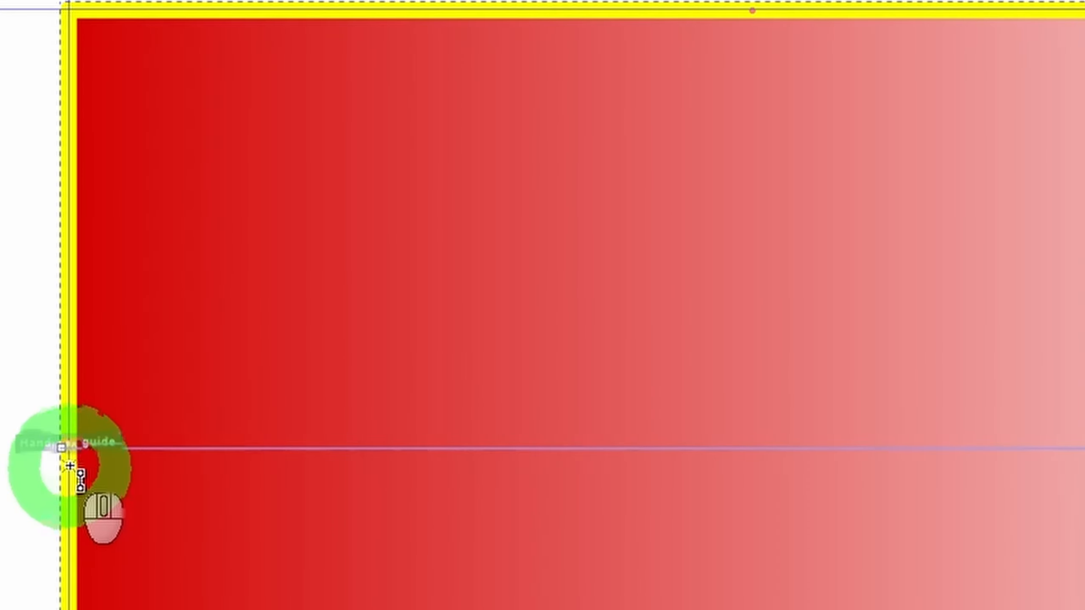
Colour the linear gradient's left stop dark red and its right stop orange (255, 102, 0)
left_click_drag(64, 447, 62, 446)
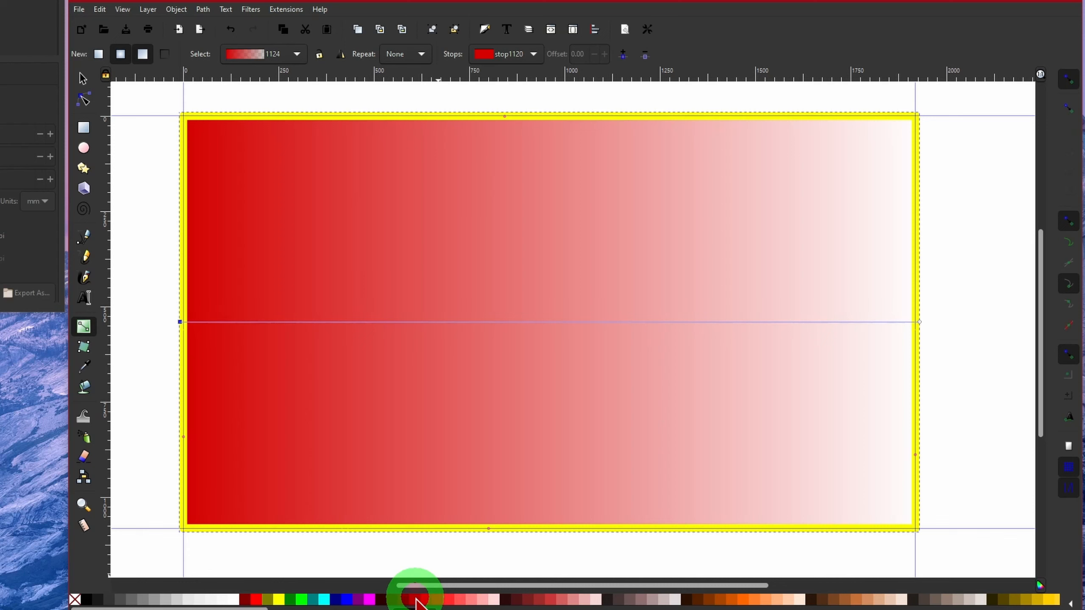
left_click(416, 600)
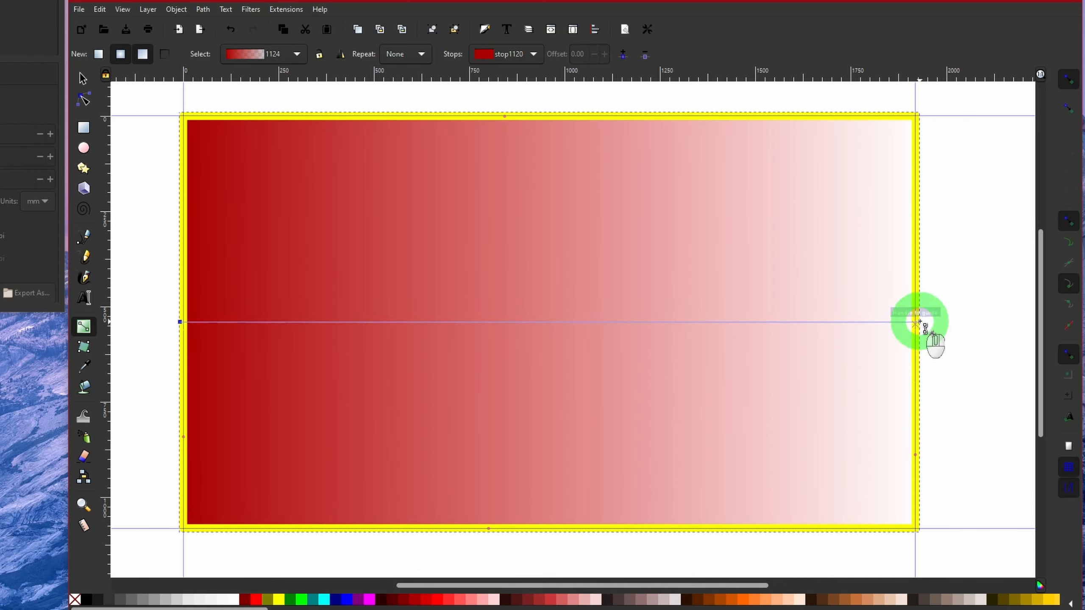
left_click(919, 321)
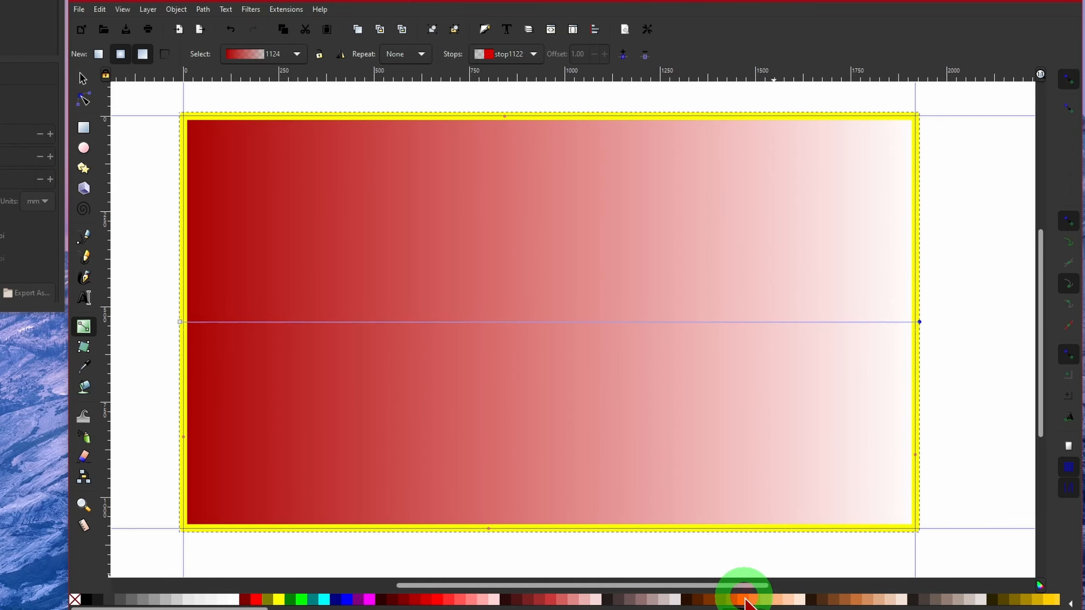
left_click(745, 598)
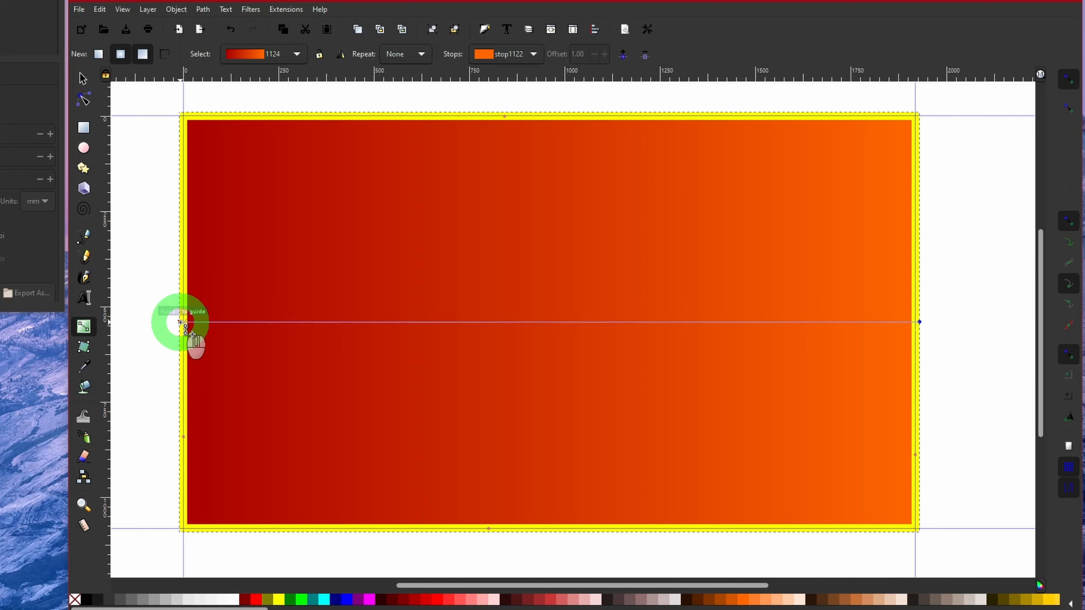
Run the linear gradient diagonally from the rectangle's upper-left corner to its lower-right corner
left_click_drag(180, 322, 176, 117)
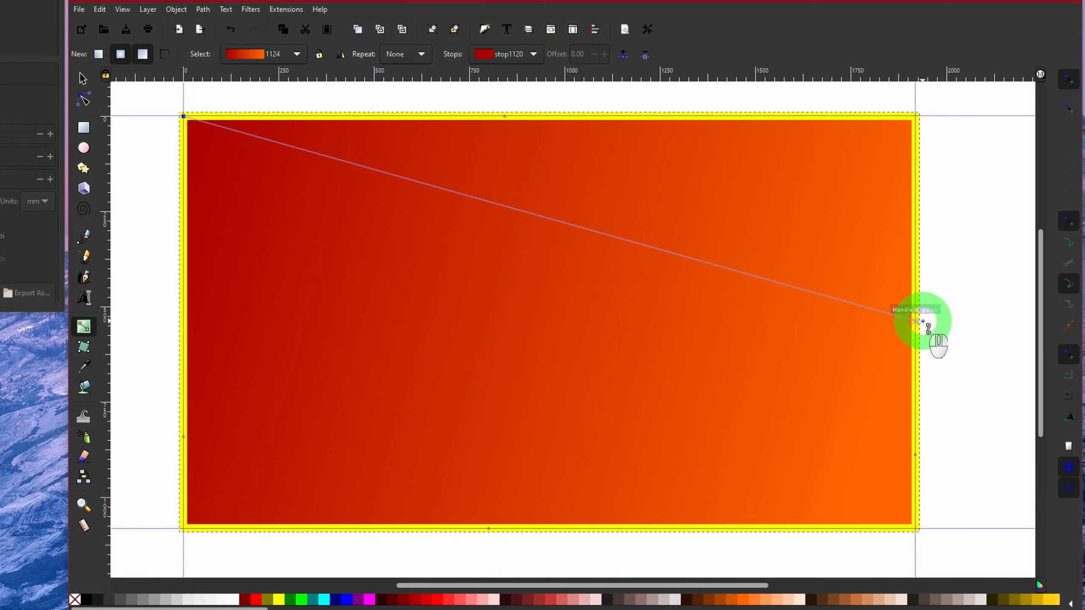
left_click_drag(922, 321, 916, 529)
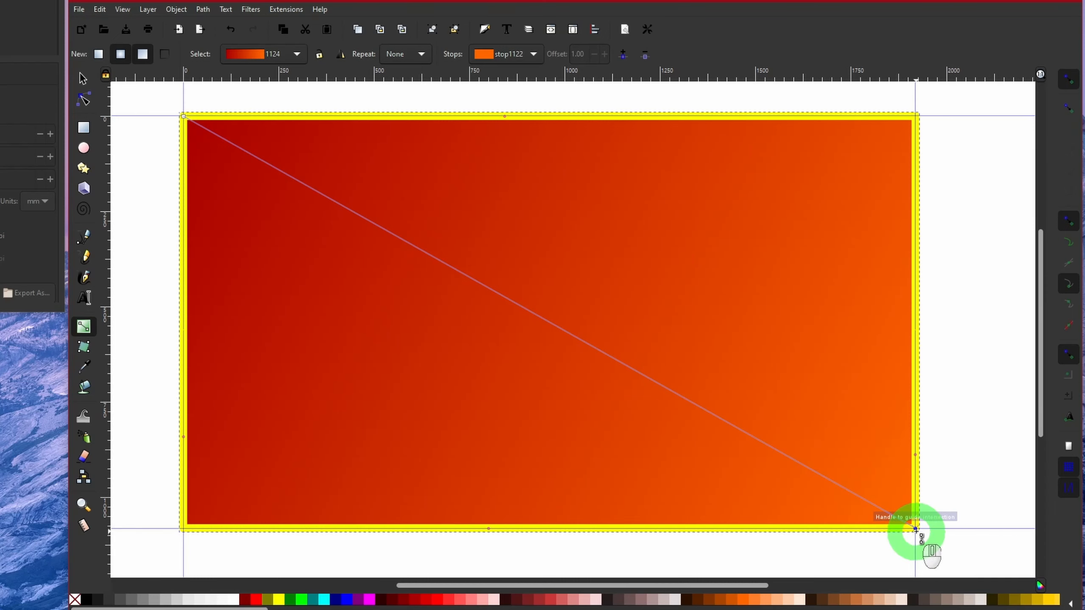
left_click_drag(916, 529, 810, 556)
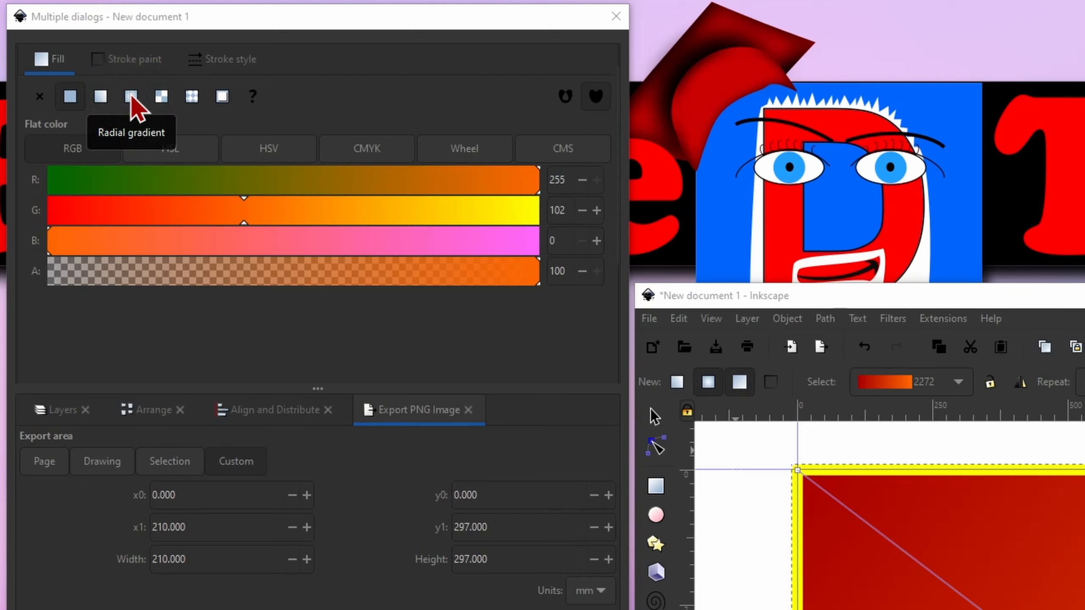
Change the rectangle's fill to a mesh gradient and colour its upper-left and lower-right corners orange
left_click(158, 99)
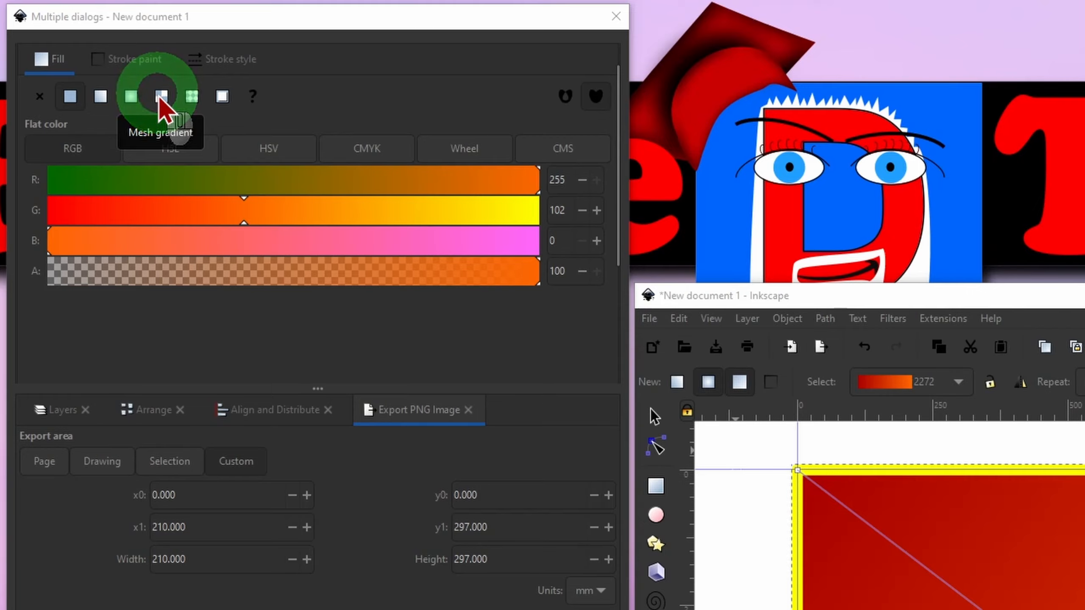
left_click(158, 99)
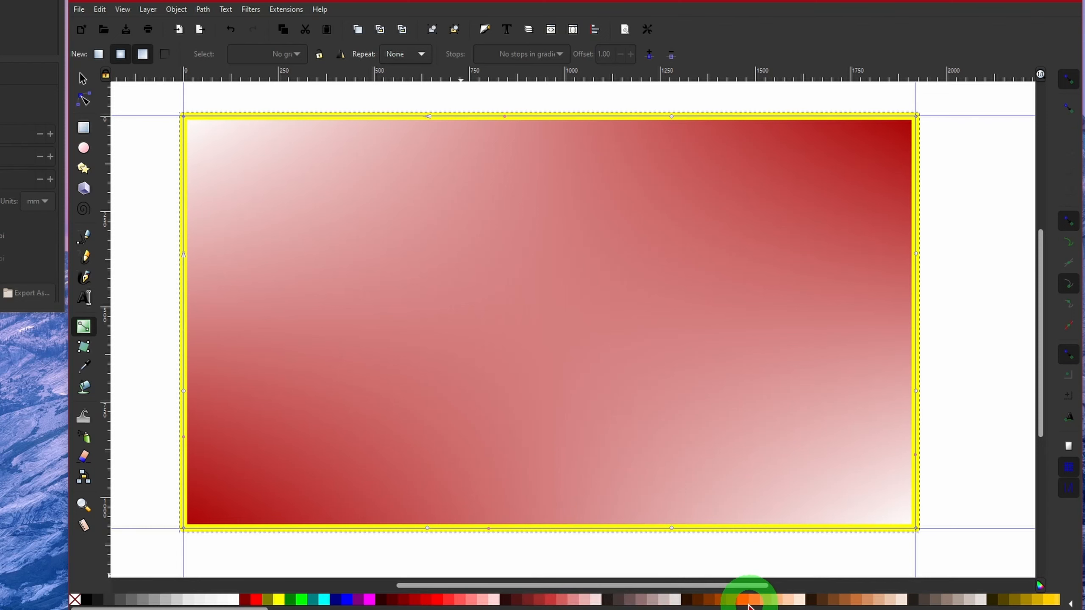
left_click(744, 600)
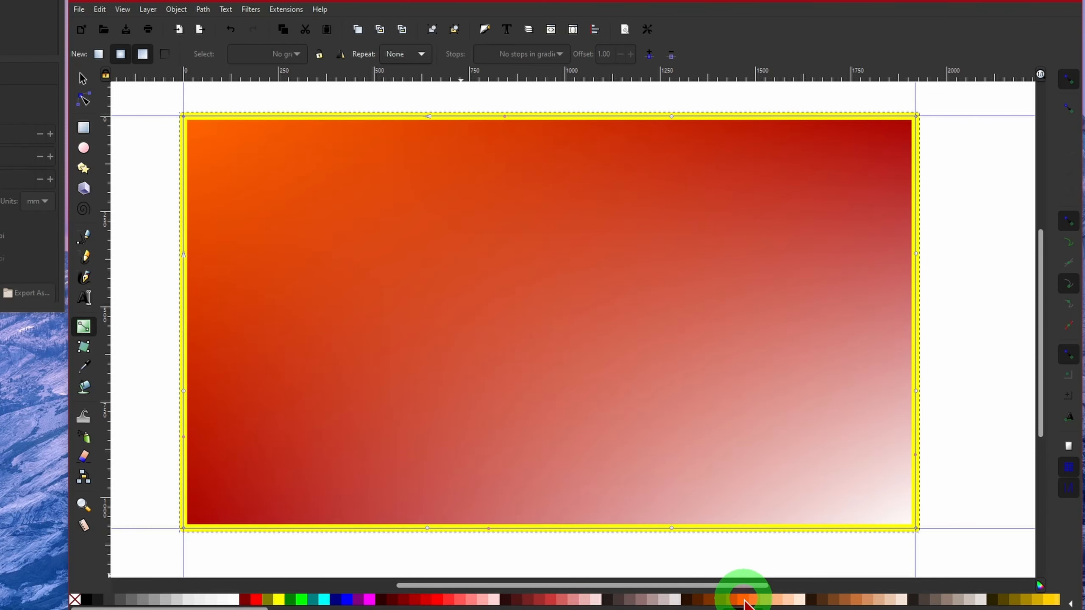
left_click(917, 529)
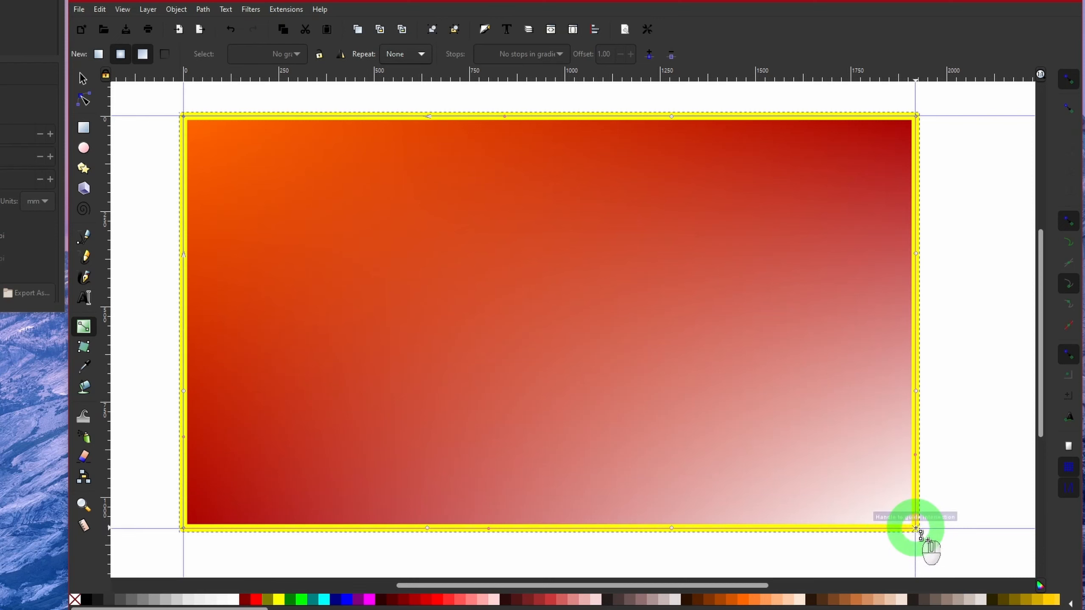
left_click(915, 529)
left_click(743, 599)
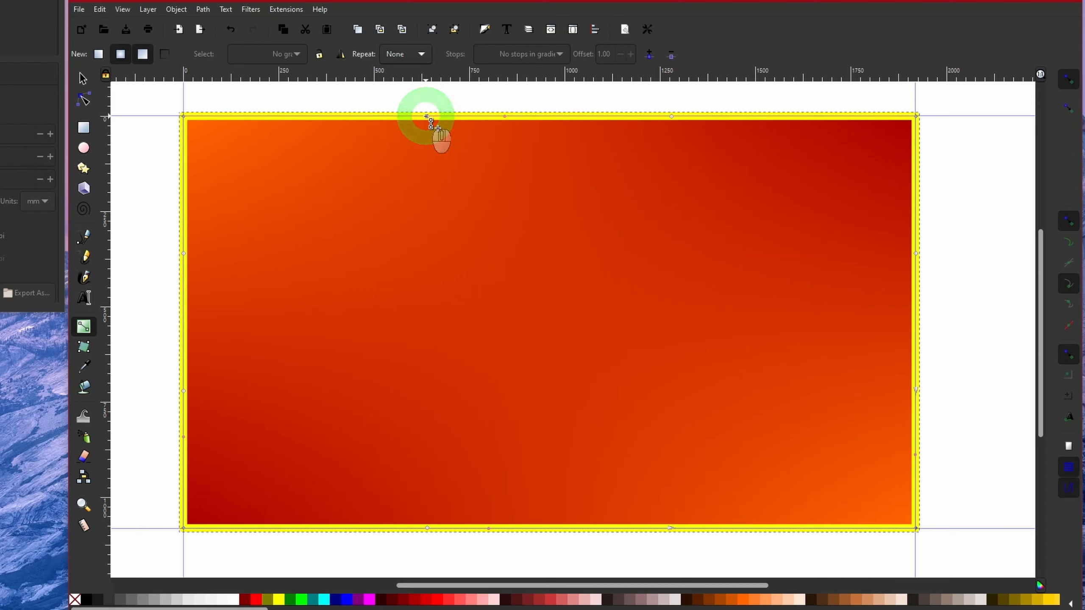
Try bending the mesh gradient's upper and lower edges inward with their handles, and undo both changes
mouse_move(423, 125)
left_mouse_down()
mouse_move(421, 201)
mouse_move(596, 313)
mouse_move(764, 269)
mouse_move(726, 435)
mouse_move(666, 509)
mouse_move(671, 528)
mouse_move(679, 452)
left_mouse_up()
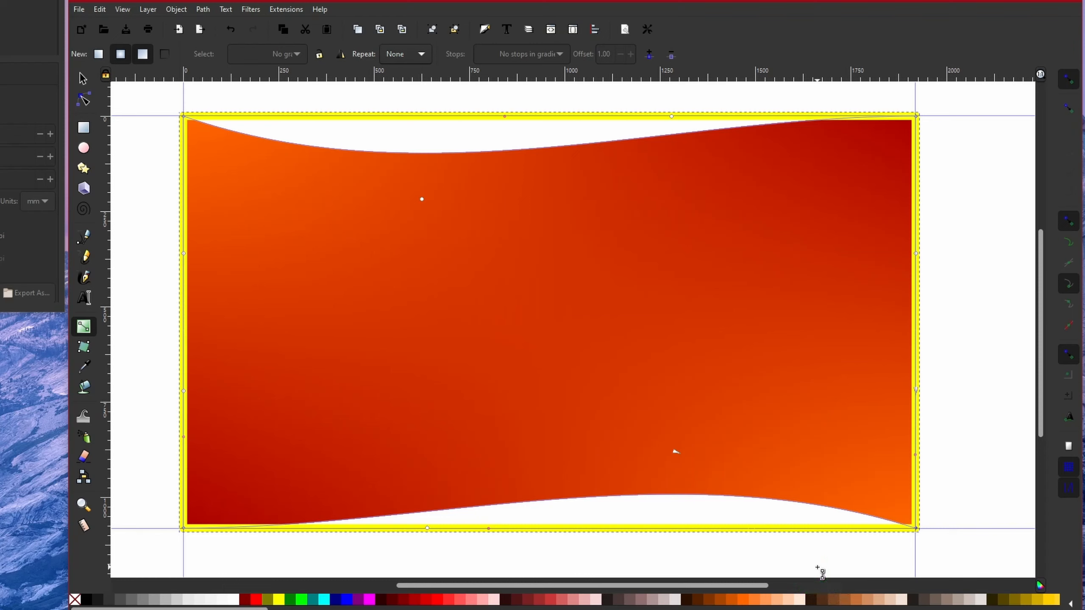
key("ctrl+z")
key("ctrl+z")
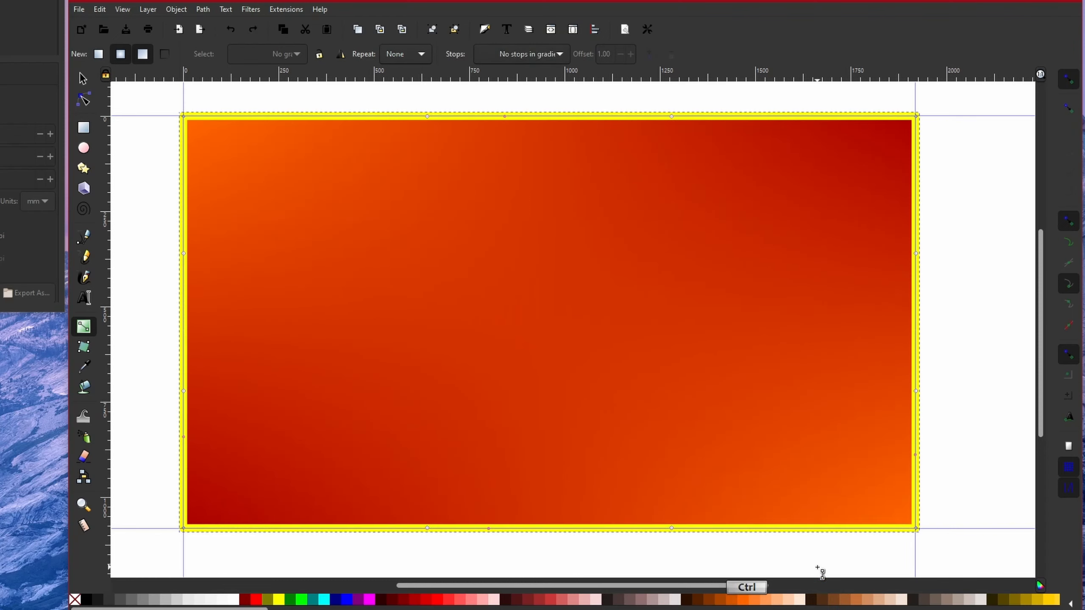
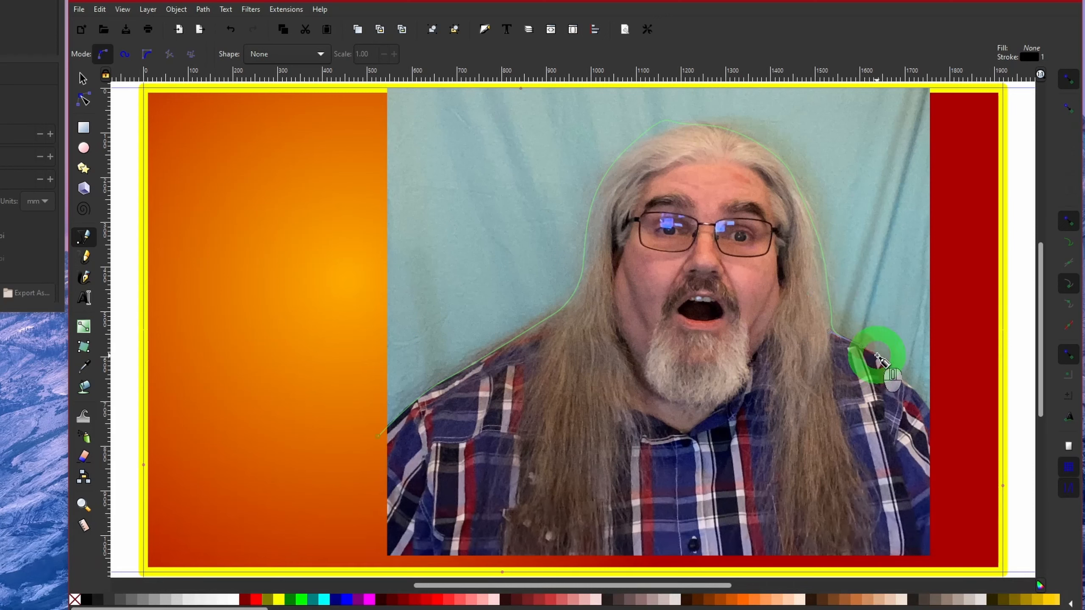
Complete the Bezier outline past the photo's right edge, over the top of the page and back to its start point
left_click(952, 416)
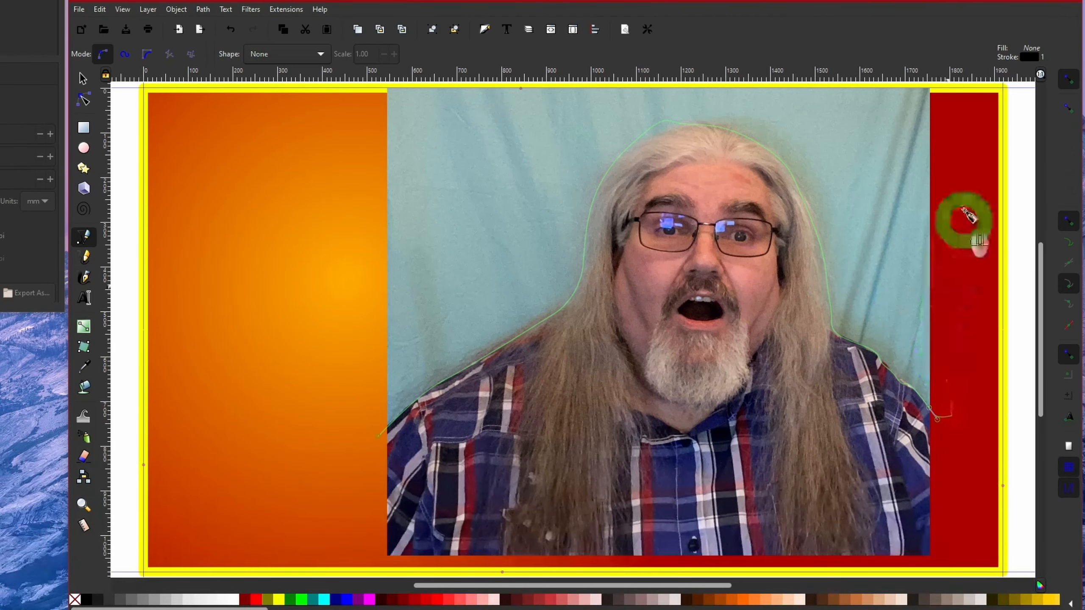
scroll(961, 220, "up", 2)
left_click(952, 165)
left_click(369, 162)
left_click(377, 531)
Adjust the outline's nodes and handles with the Node tool so the curve follows the top of the man's head
left_click(84, 99)
scroll(661, 247, "down", 1)
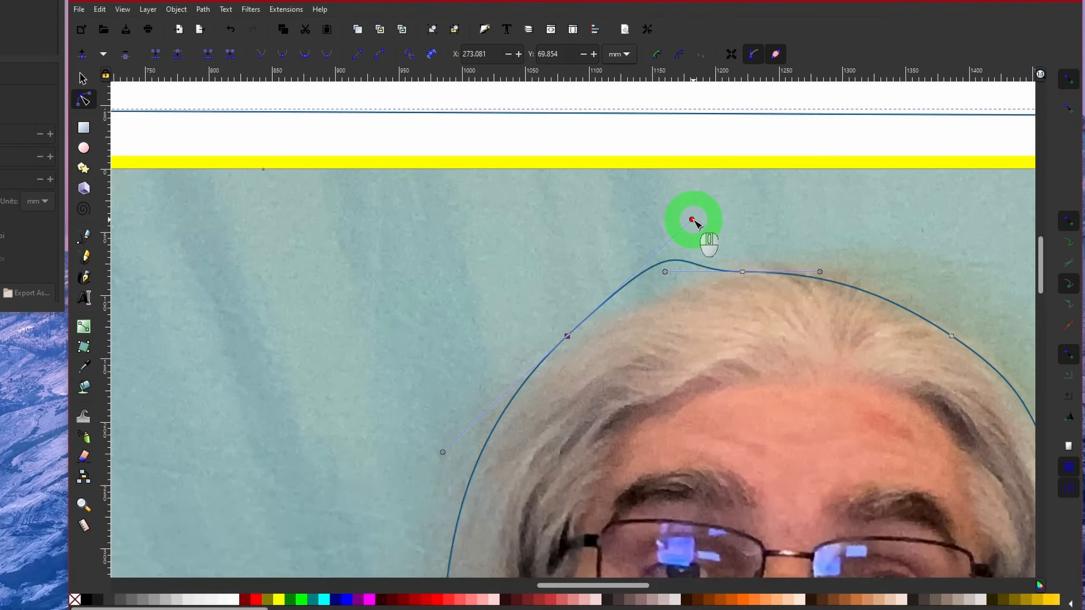
left_click_drag(692, 220, 570, 341)
left_click_drag(665, 272, 674, 273)
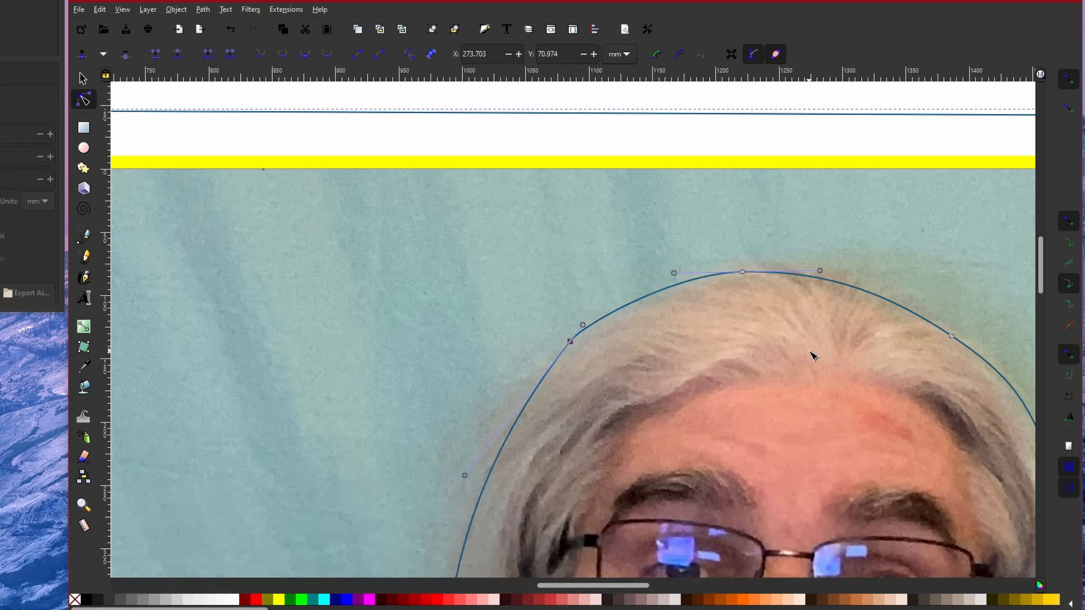
left_click_drag(584, 326, 592, 247)
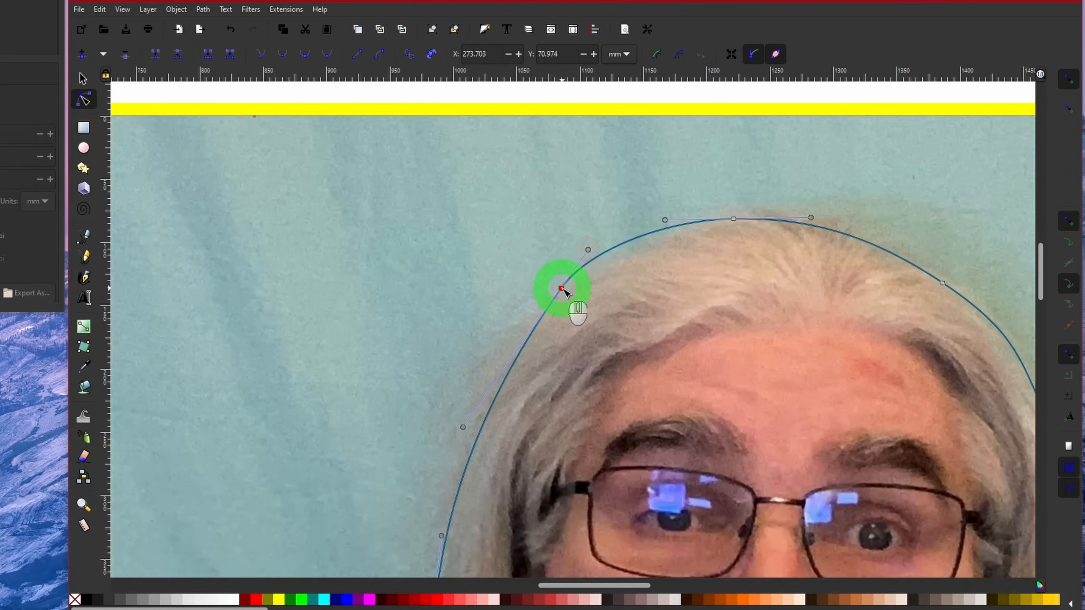
left_click_drag(561, 289, 565, 295)
left_click_drag(664, 219, 679, 225)
Refine the outline's nodes and handles along the hair on the photo's right side, down to the shoulder
left_click_drag(594, 572, 807, 242)
left_click_drag(579, 511, 308, 511)
left_click_drag(742, 504, 205, 504)
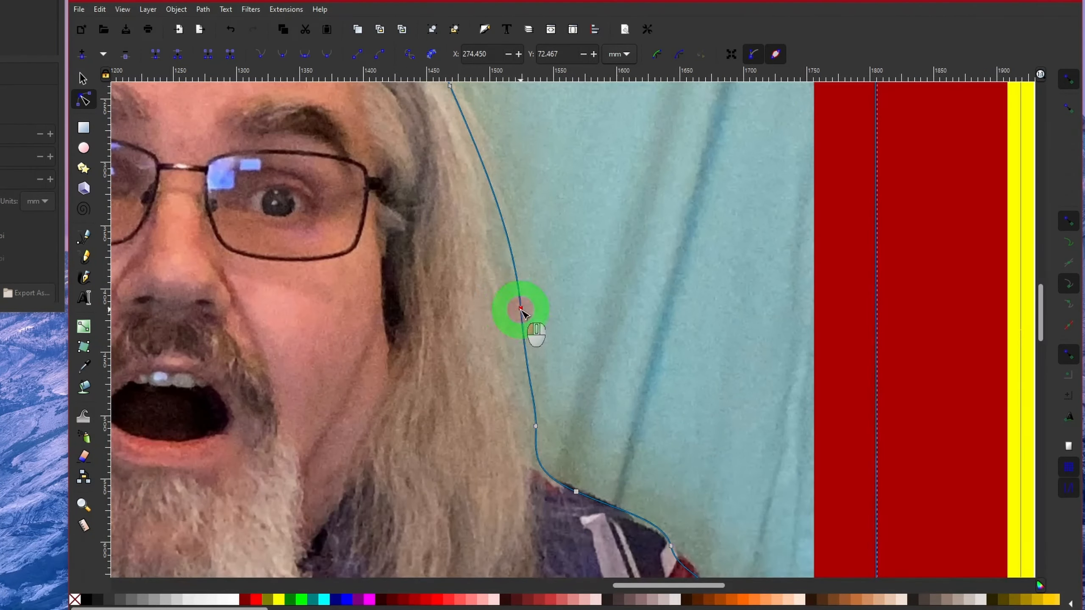
left_click_drag(523, 310, 512, 308)
left_click_drag(535, 401, 517, 416)
left_click_drag(538, 452, 530, 455)
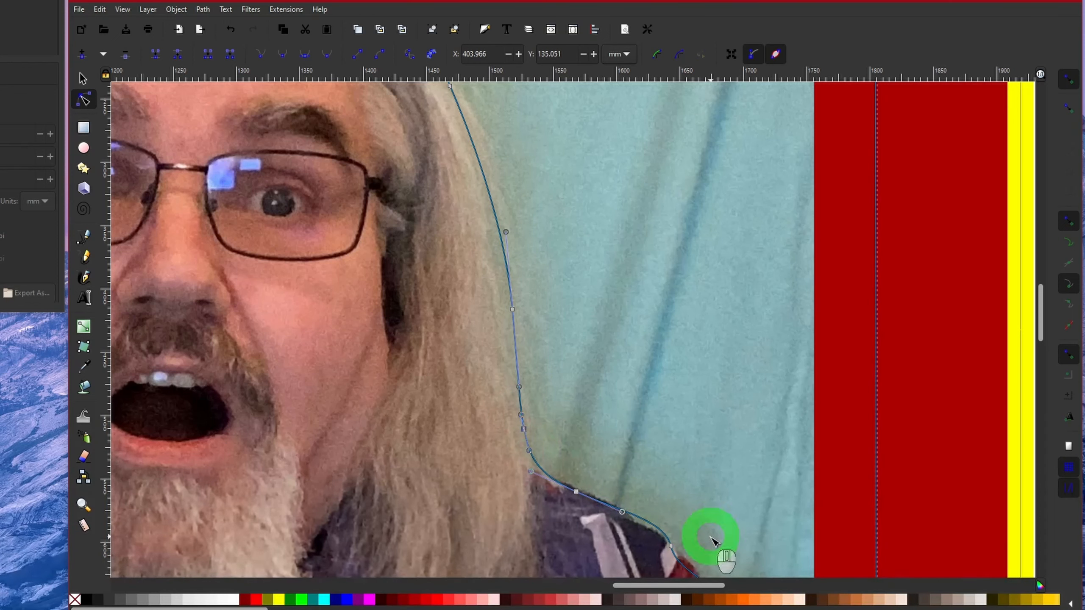
left_click_drag(621, 512, 594, 499)
Adjust the outline's handles along the shoulder on the photo's right side to fit the shirt's edge
left_click(670, 546)
scroll(606, 524, "down", 8)
right_click(676, 357)
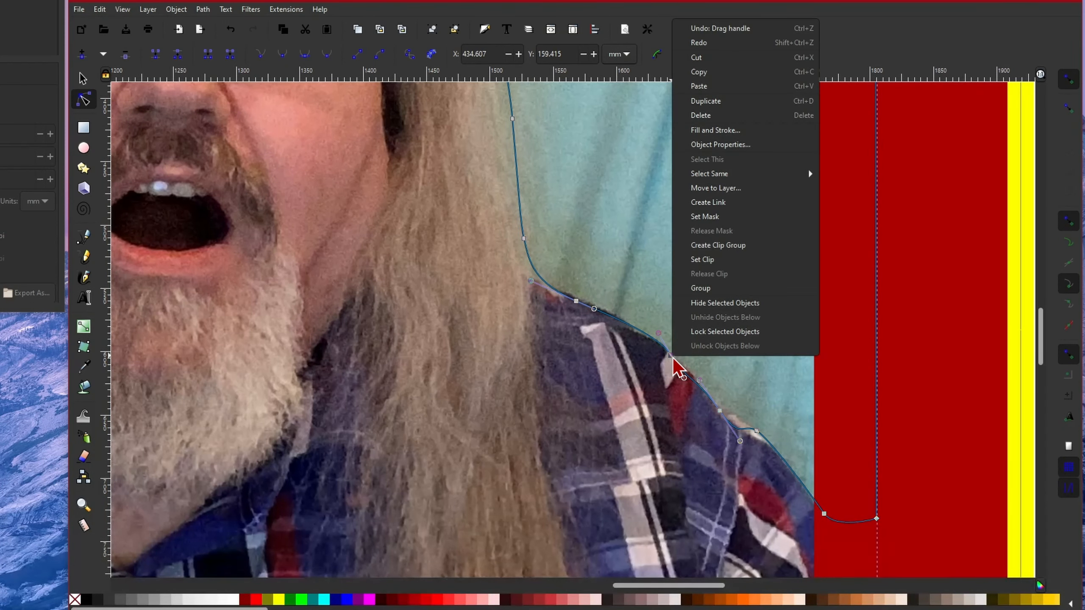
left_click(692, 387)
left_click_drag(684, 377, 677, 365)
left_click_drag(739, 441, 727, 420)
left_click_drag(682, 585, 716, 586)
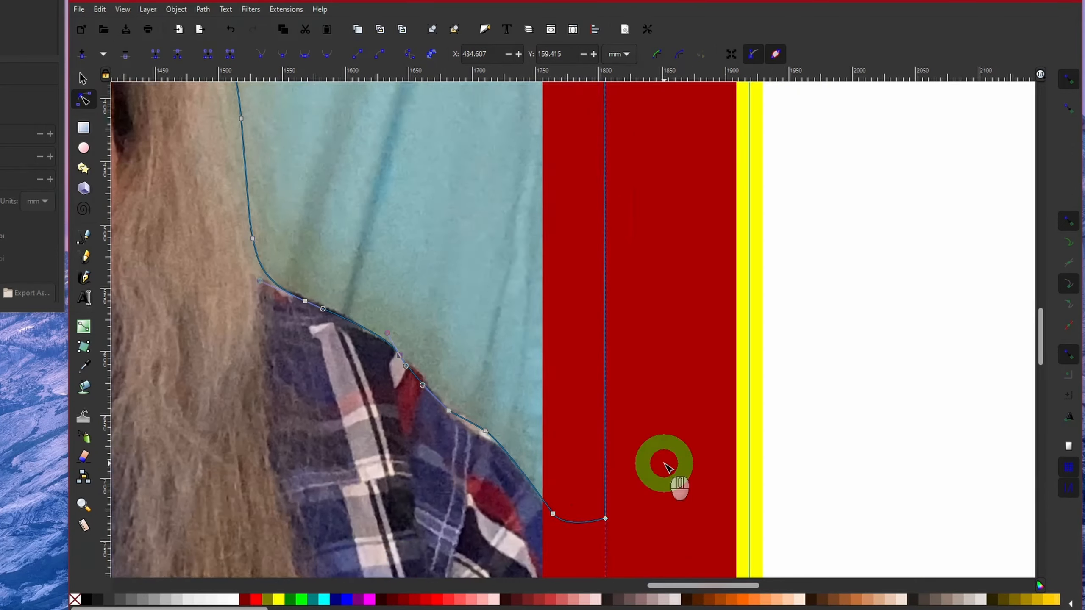
scroll(664, 462, "up", 3)
key("5")
scroll(988, 438, "up", 3)
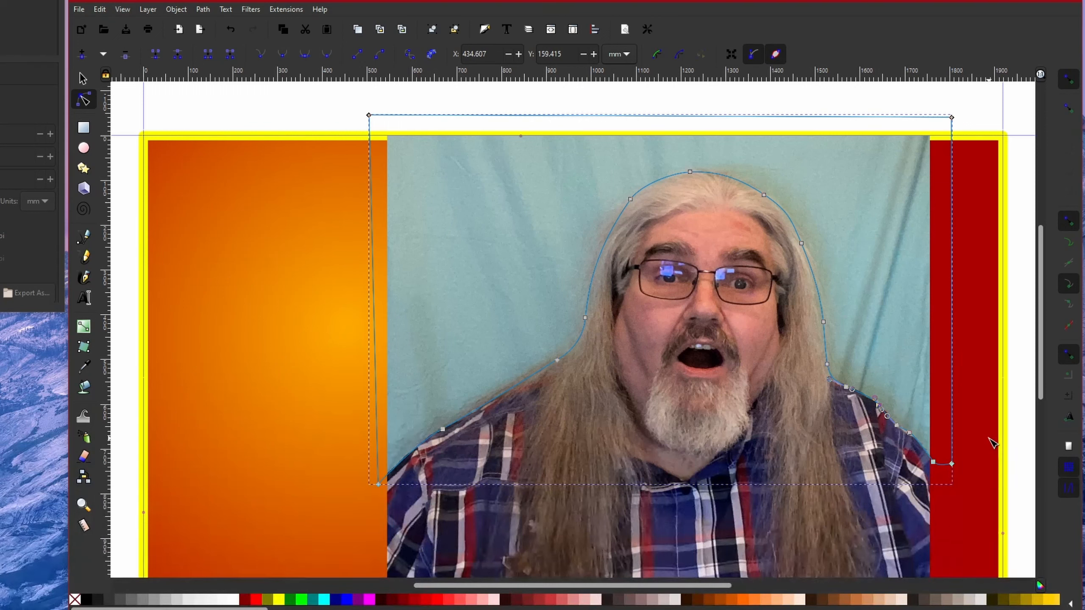
middle_click(427, 260)
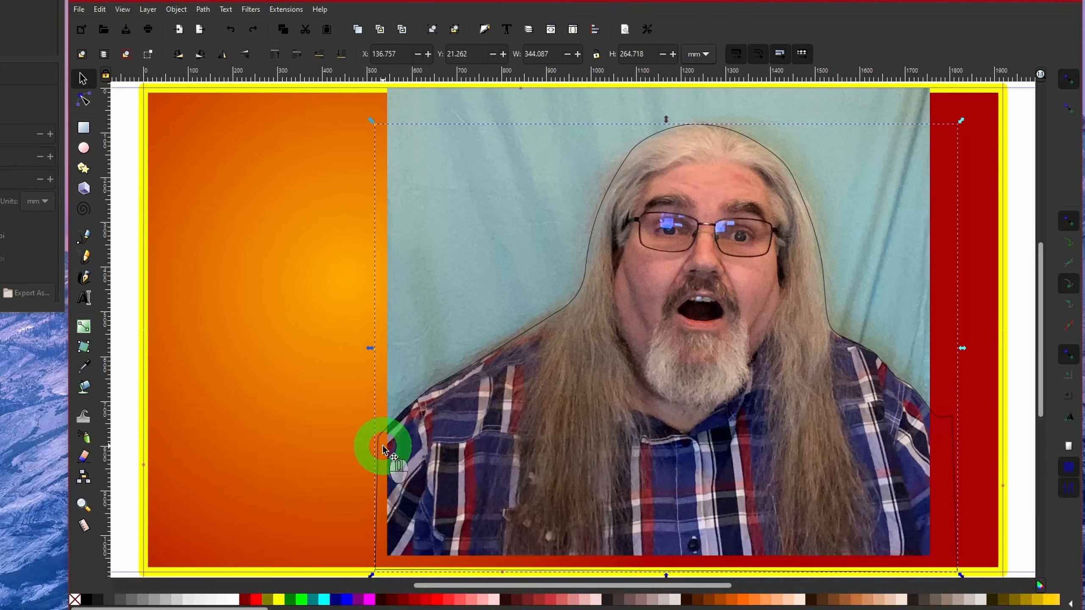
Duplicate the closed body outline and move the copy off the page's right side, to about X 588 mm, Y 0.4 mm
key("ctrl")
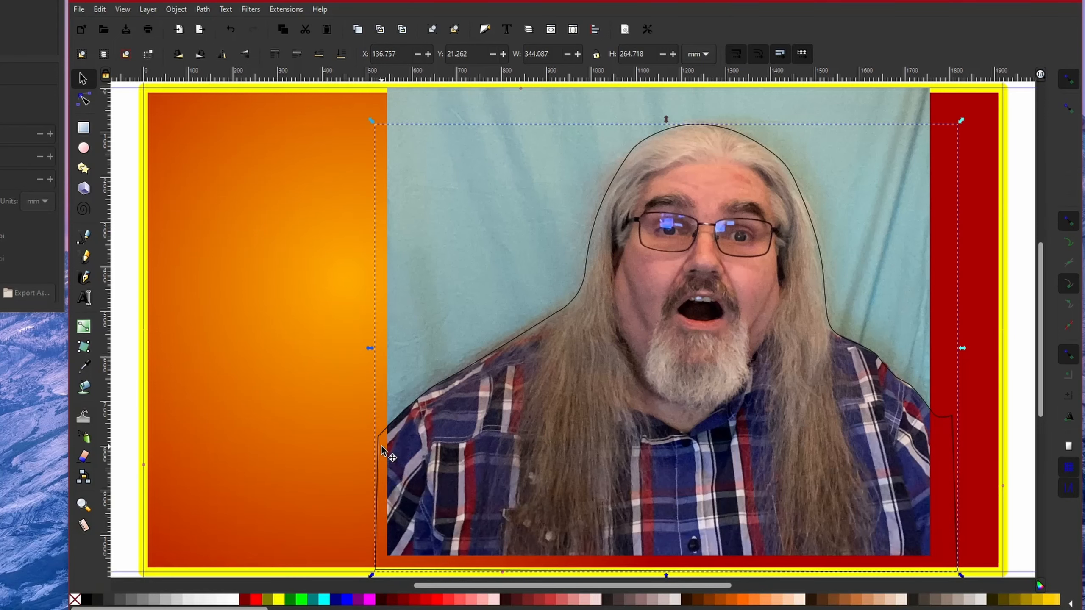
scroll(382, 449, "down", 3)
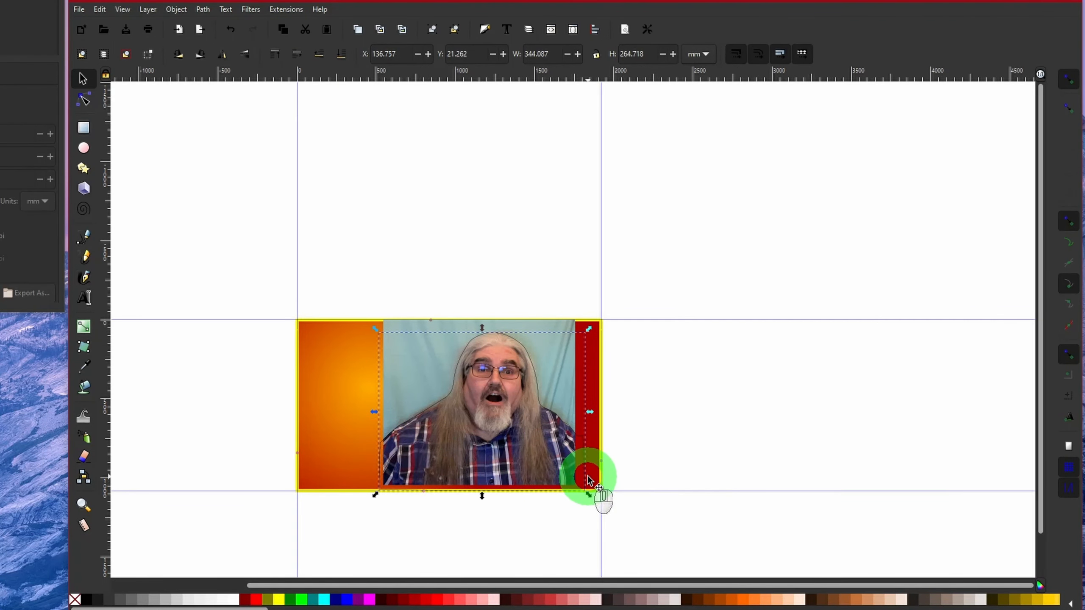
left_click_drag(584, 477, 859, 464)
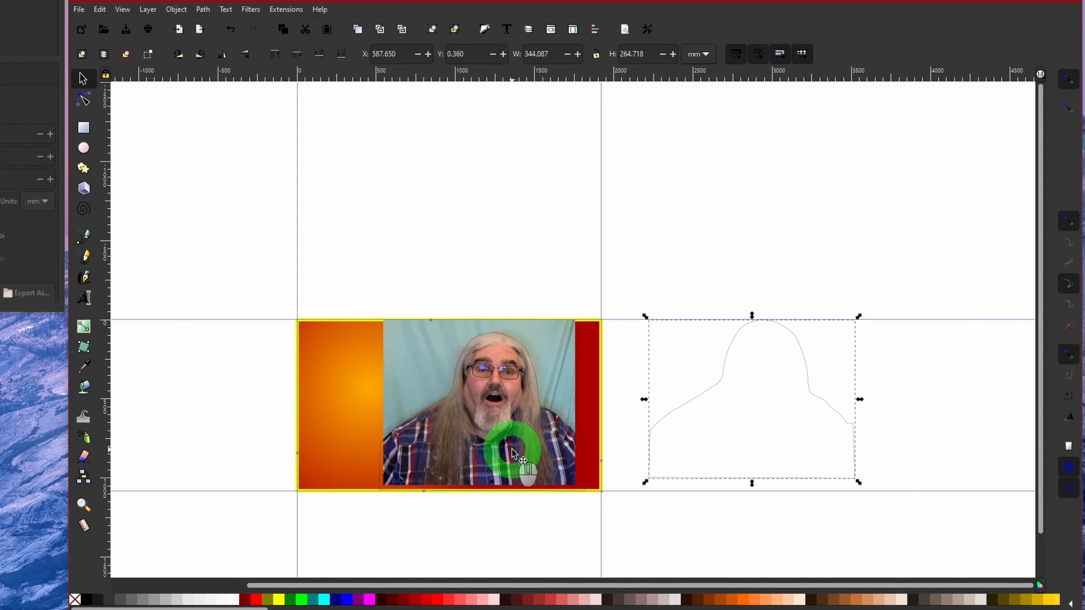
Clip the photo with the body outline on the page, keeping only the man inside it
key("5")
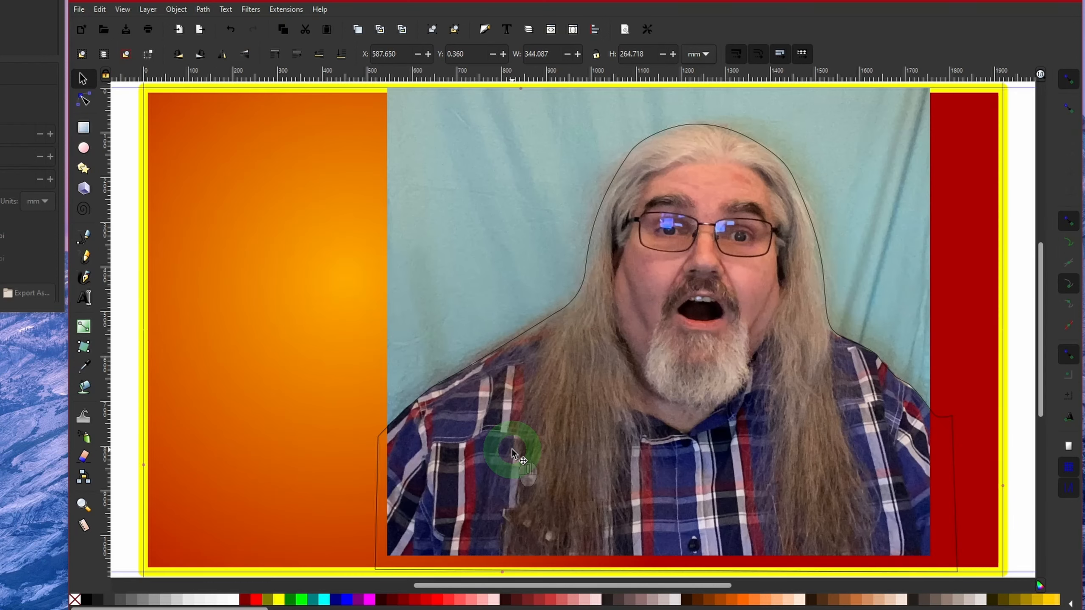
left_click(380, 437)
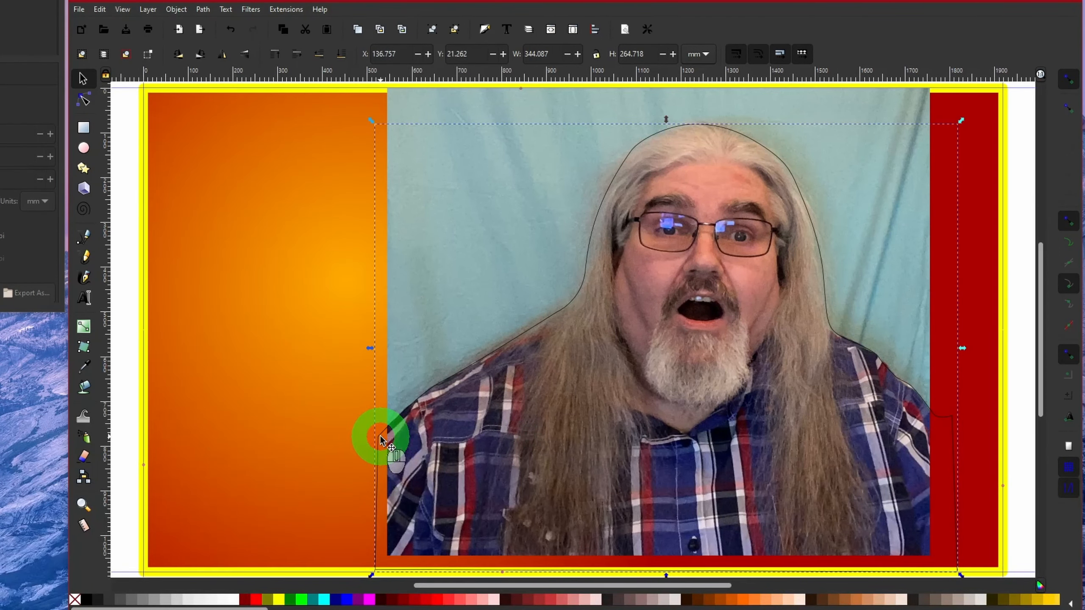
left_click(438, 106, "shift")
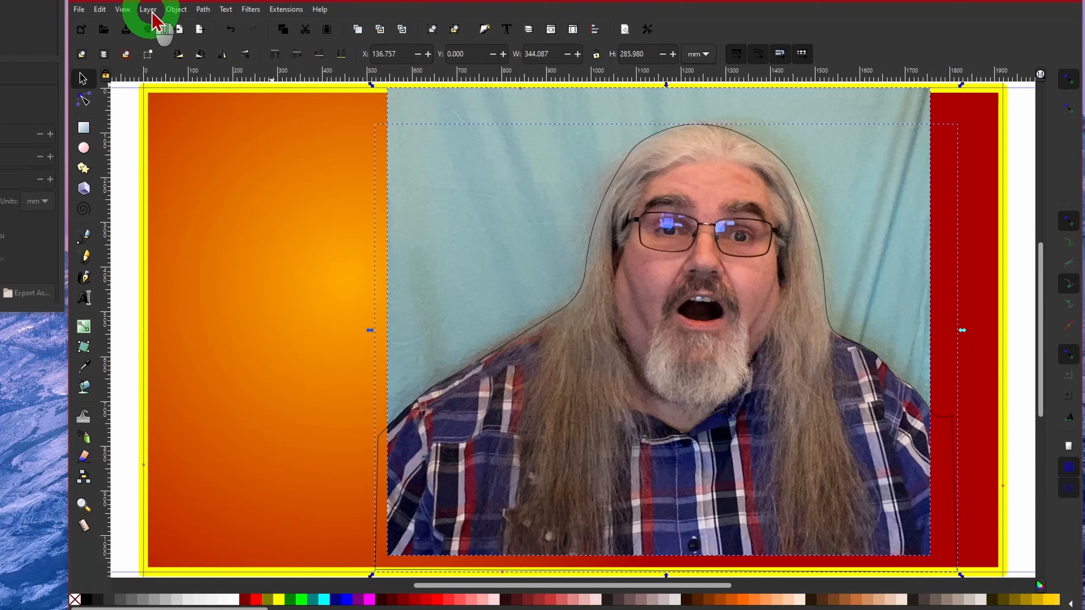
left_click(175, 10)
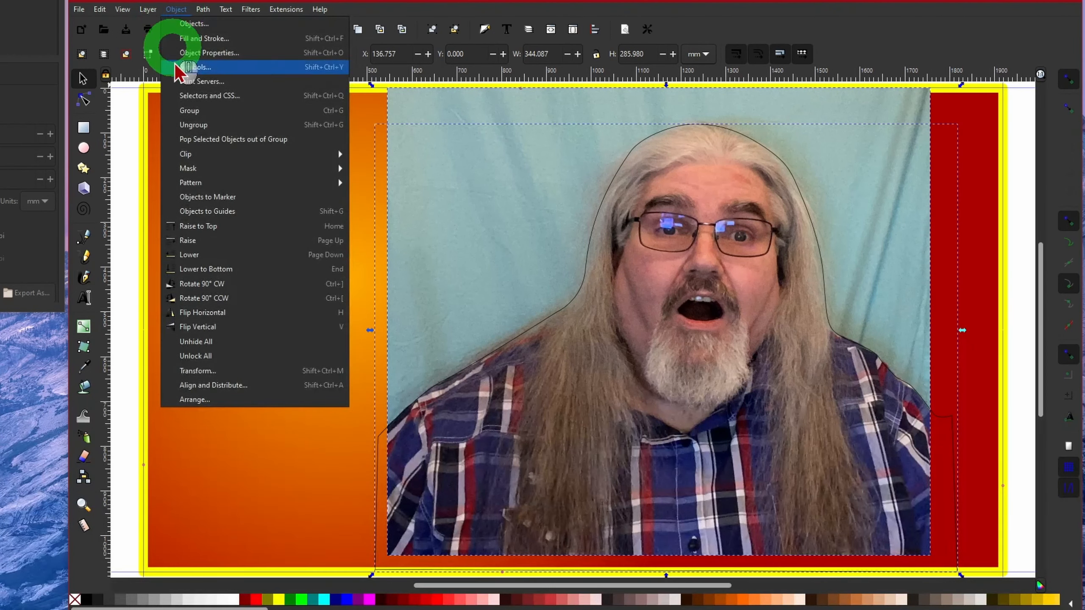
left_click(265, 154)
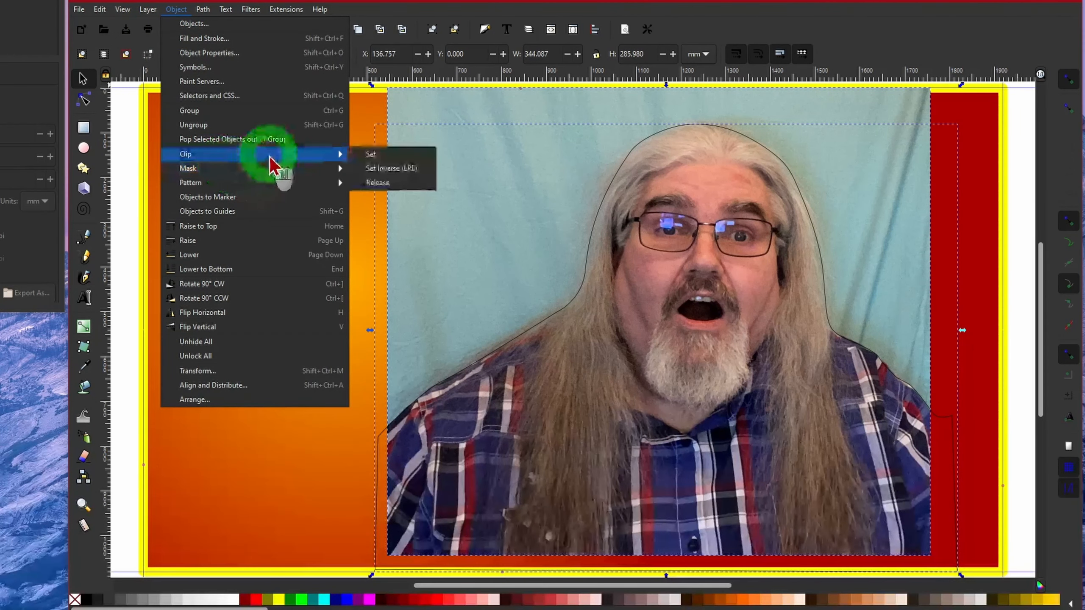
left_click(398, 169)
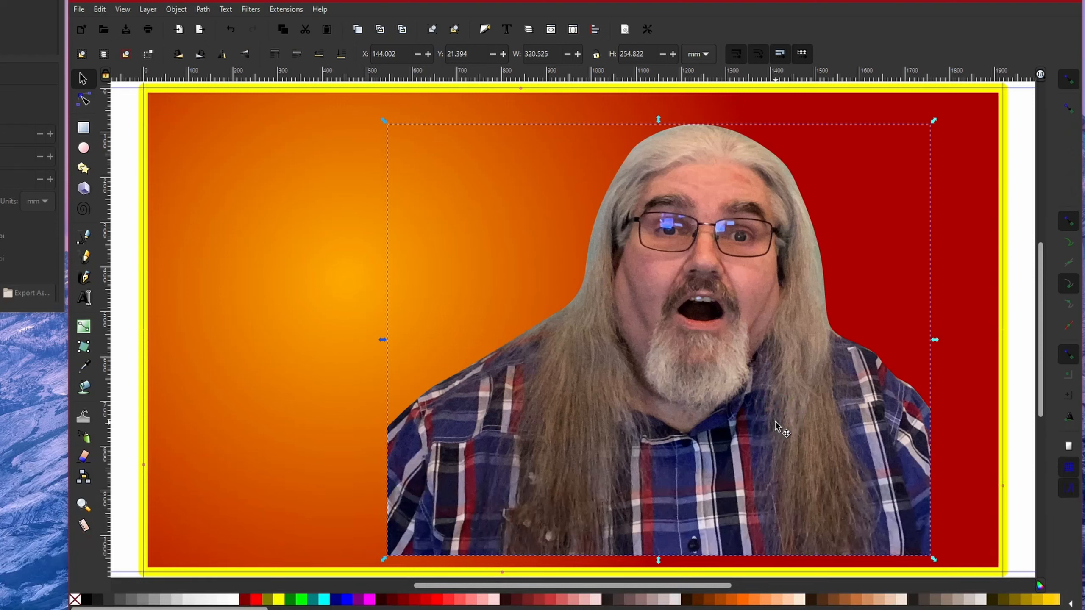
scroll(775, 423, "up", 1, "ctrl")
scroll(774, 423, "down", 4, "ctrl")
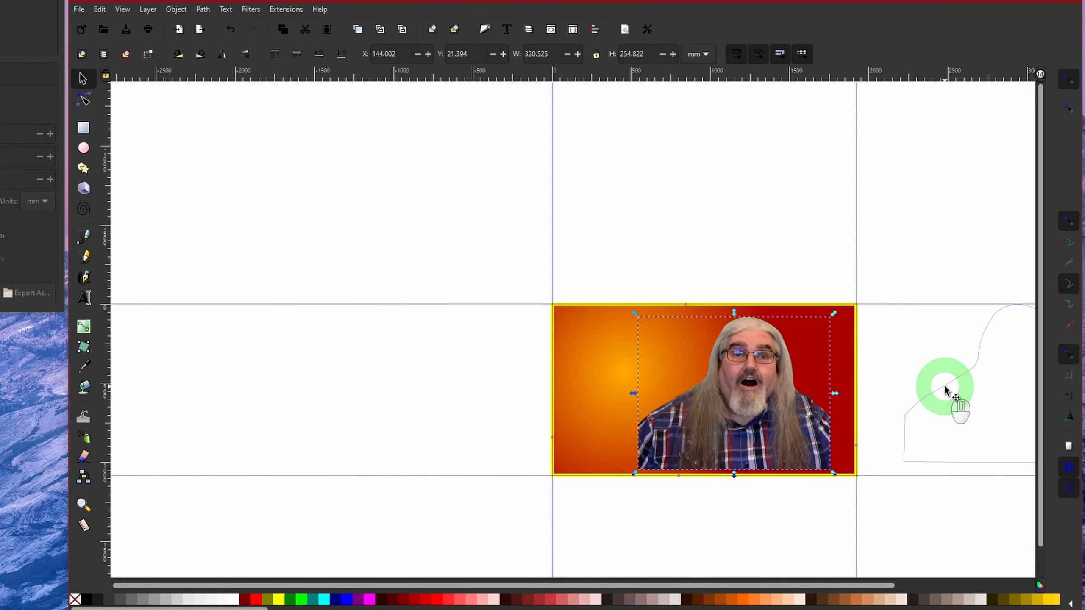
Move the duplicate body outline back over the cut-out man, to about X 136.8 mm, Y 21.3 mm, matching his head and shoulders
left_click_drag(943, 388, 668, 387)
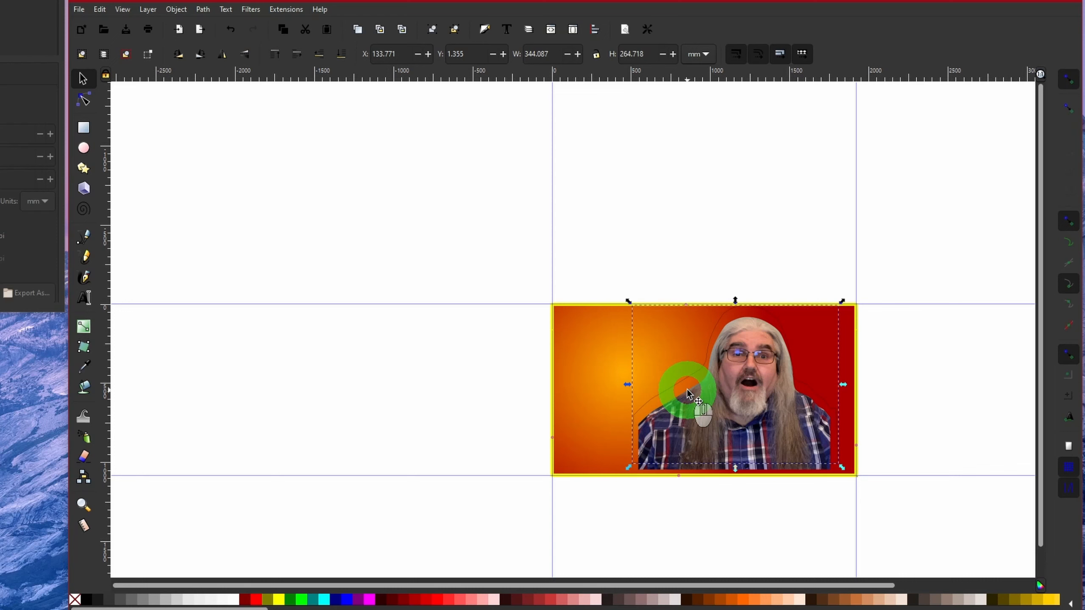
key("5")
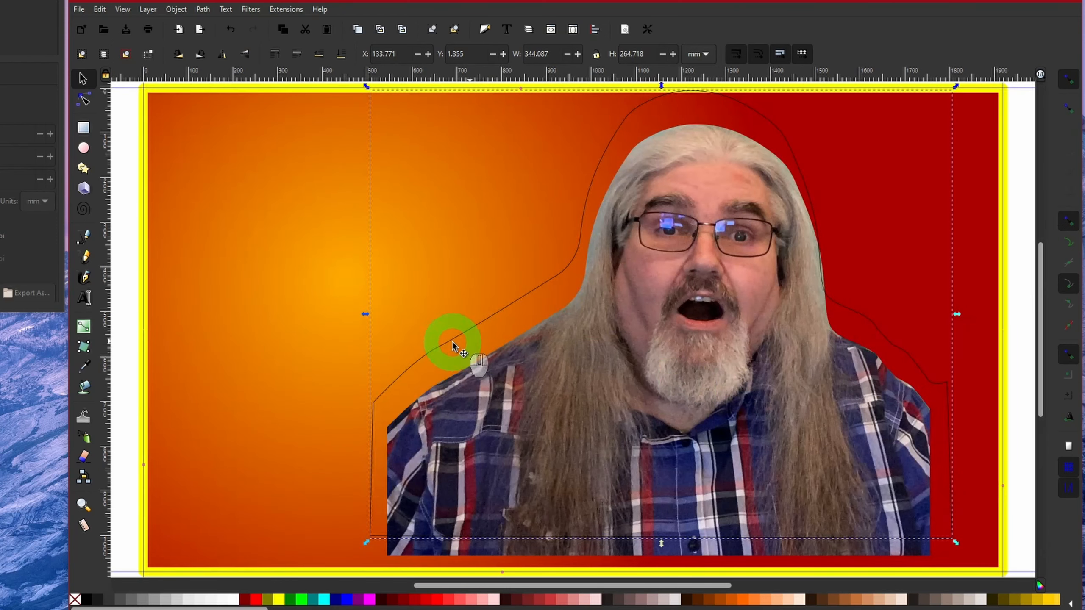
left_click_drag(428, 364, 381, 437)
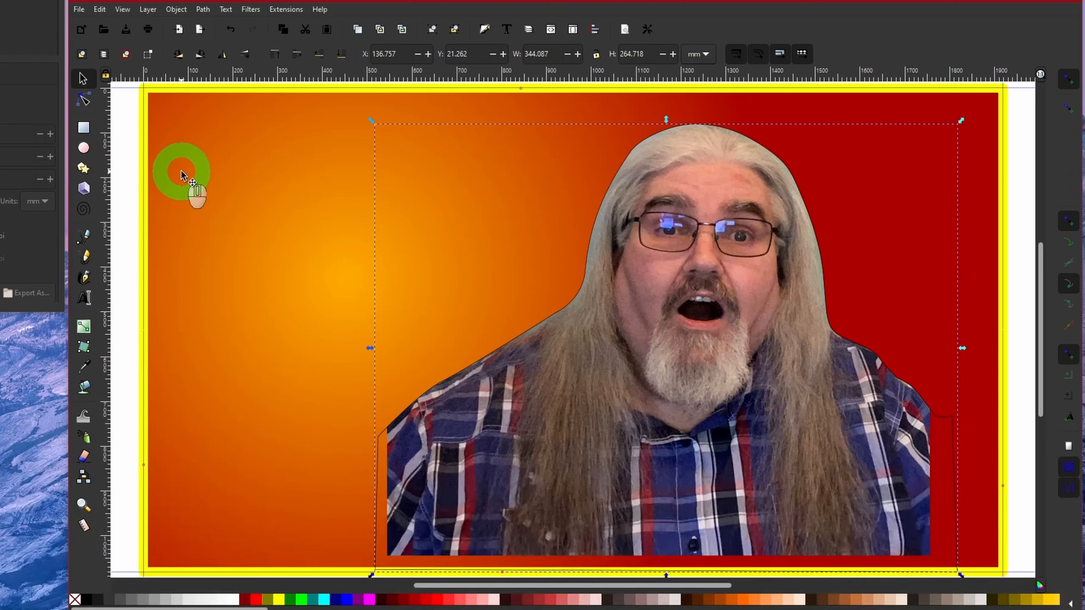
Move the duplicate outline's lower corner and side nodes onto the cut-out photo's bottom and side edges
left_click(83, 100)
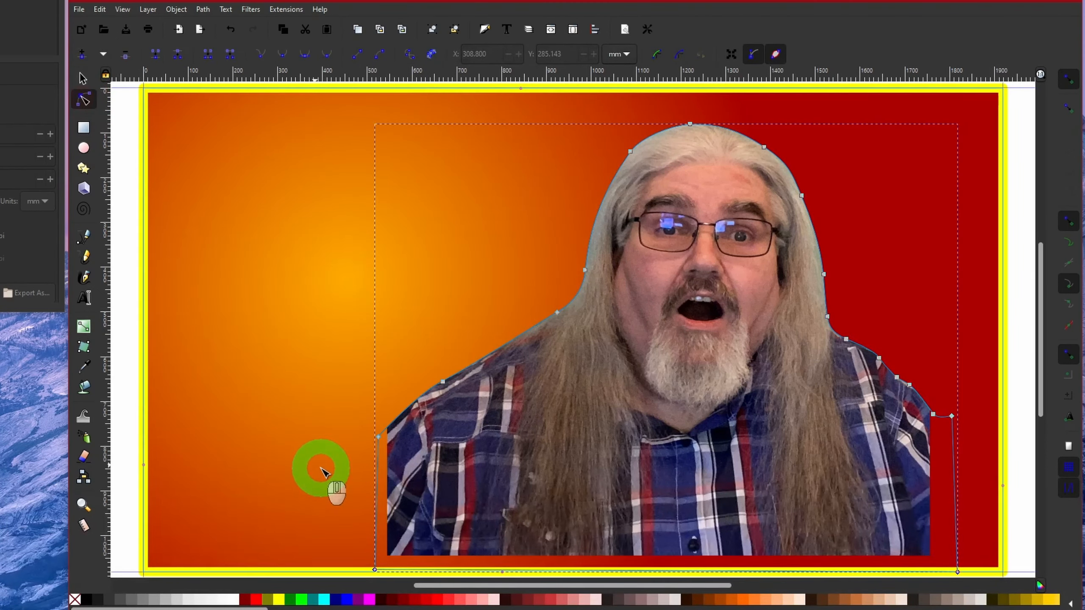
scroll(361, 423, "up", 2)
scroll(351, 490, "down", 6)
left_click_drag(361, 449, 379, 425)
left_click_drag(519, 585, 666, 585)
left_click_drag(681, 458, 625, 425)
left_click_drag(631, 142, 626, 135)
left_click_drag(668, 146, 626, 207)
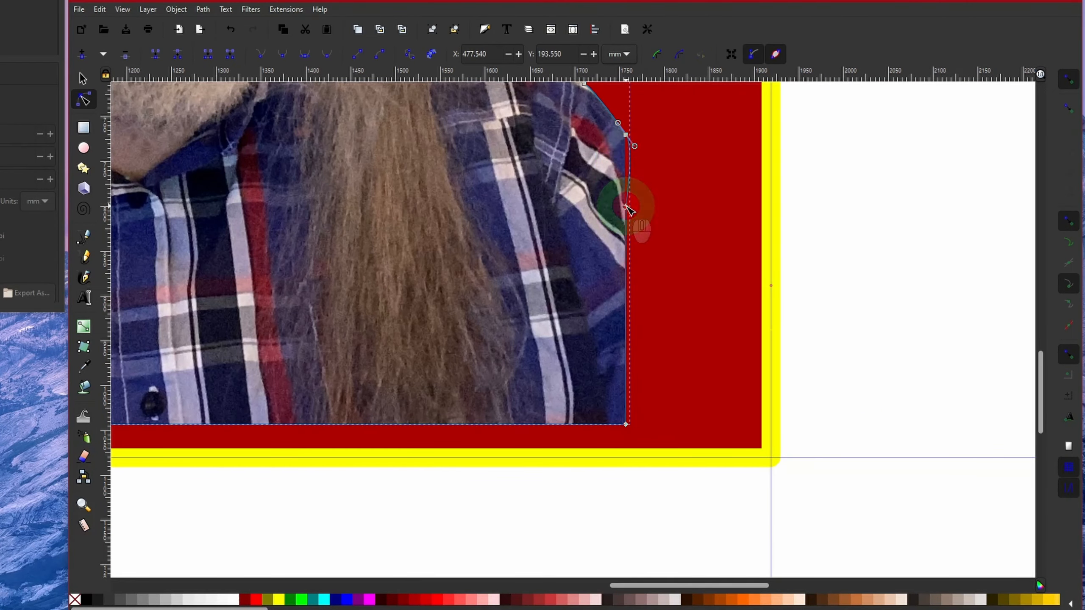
Refine the outline's nodes and handles at the sleeve on the photo's right side to follow the shirt's edge
left_click_drag(636, 149, 625, 135)
scroll(659, 158, "up", 3)
left_click_drag(543, 192, 564, 179)
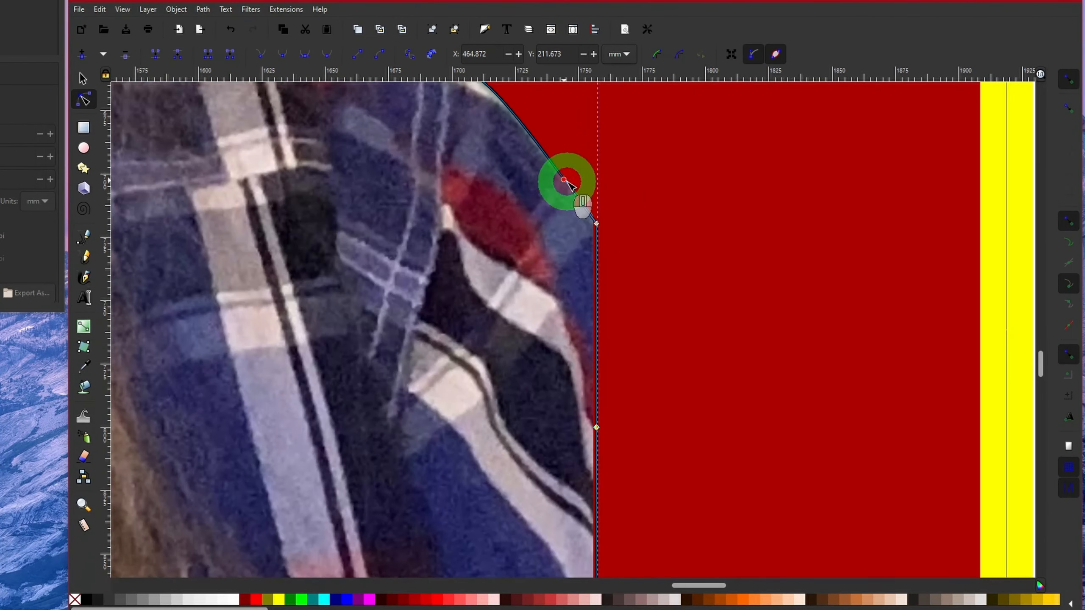
left_click_drag(595, 222, 594, 220)
left_click(594, 427)
scroll(685, 428, "down", 10)
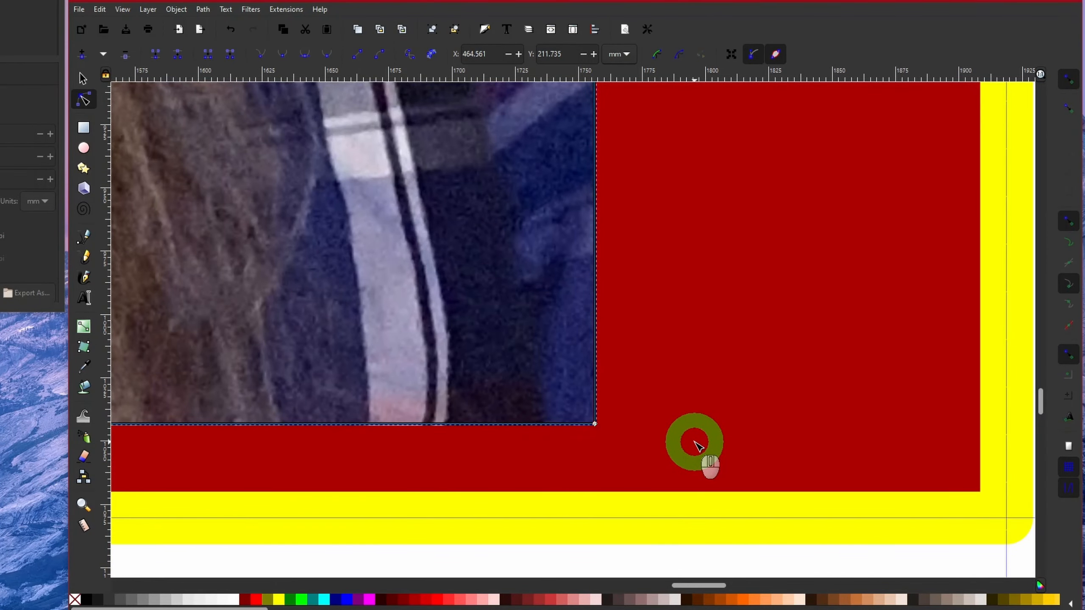
key("5")
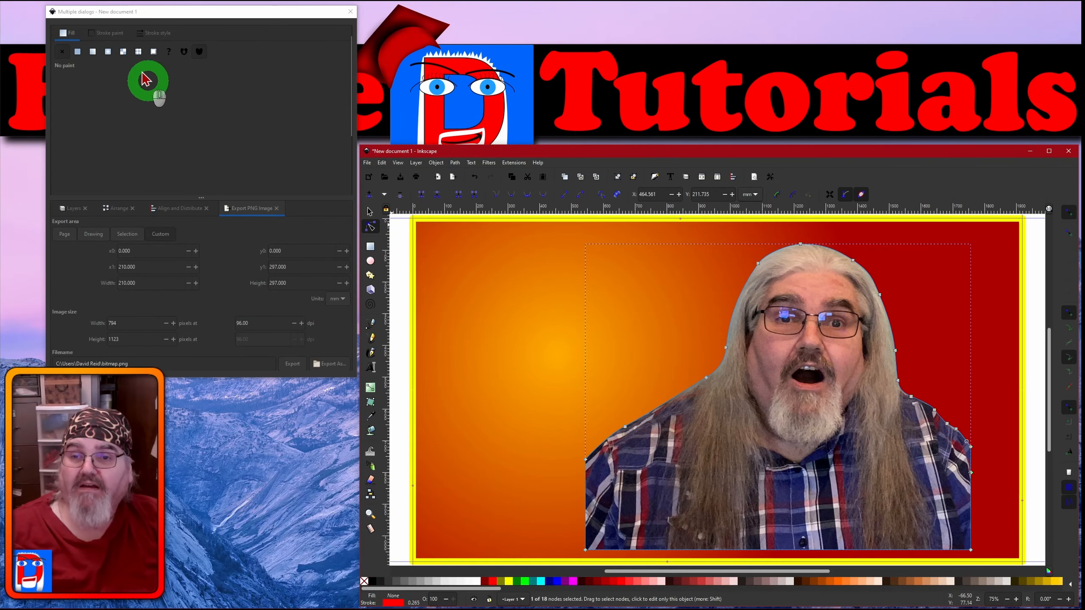
Try a 12 px stroke width on the red body outline
left_click(158, 35)
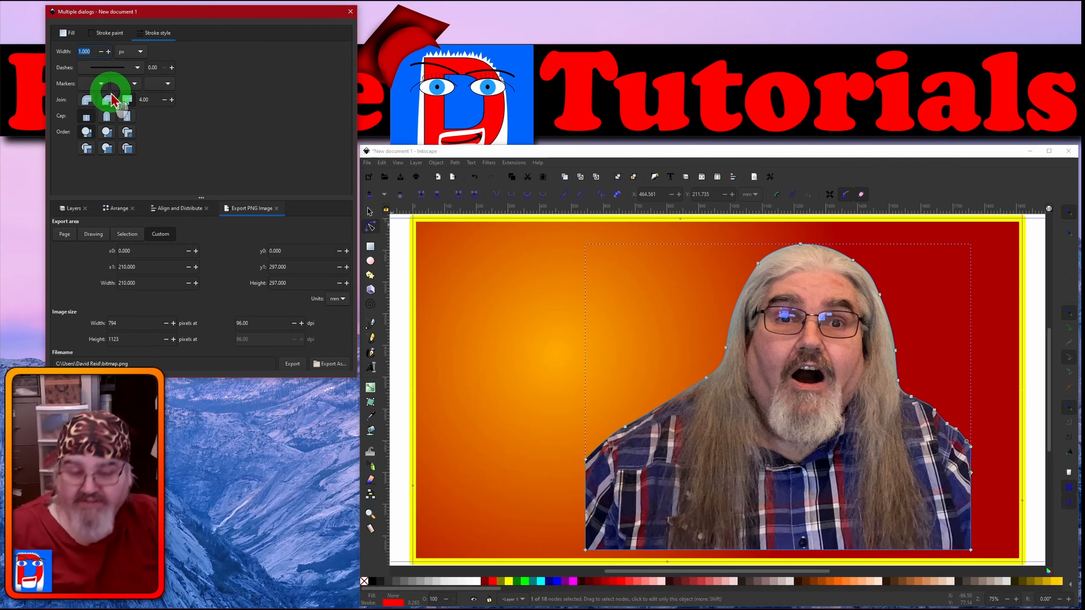
type("12")
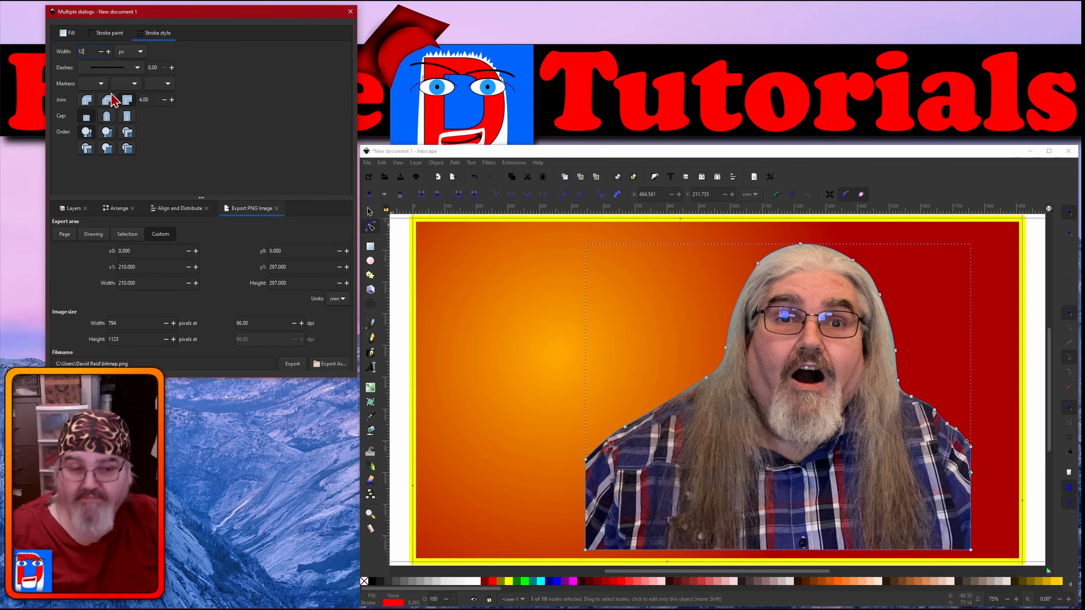
key("Tab")
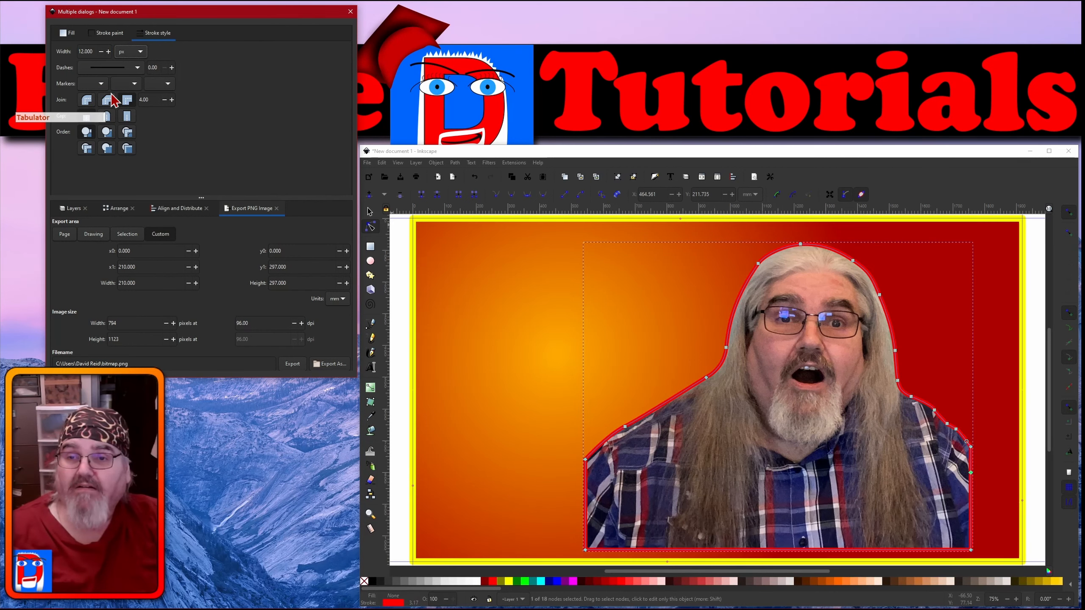
left_click(447, 337)
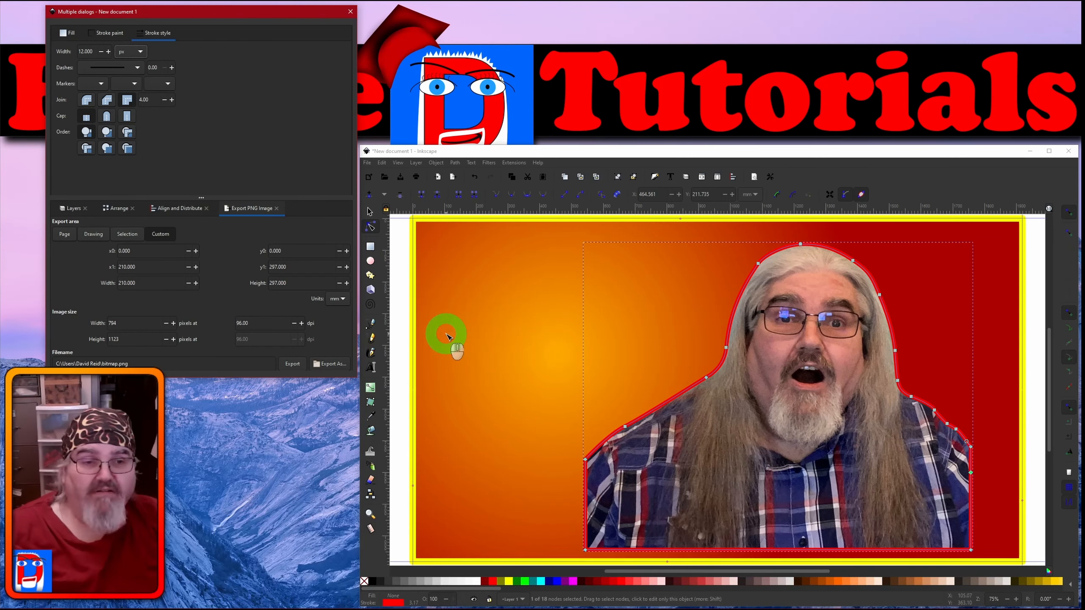
Set the red body outline's stroke width to 8 px and deselect it
left_click(92, 51)
left_click_drag(93, 52, 69, 52)
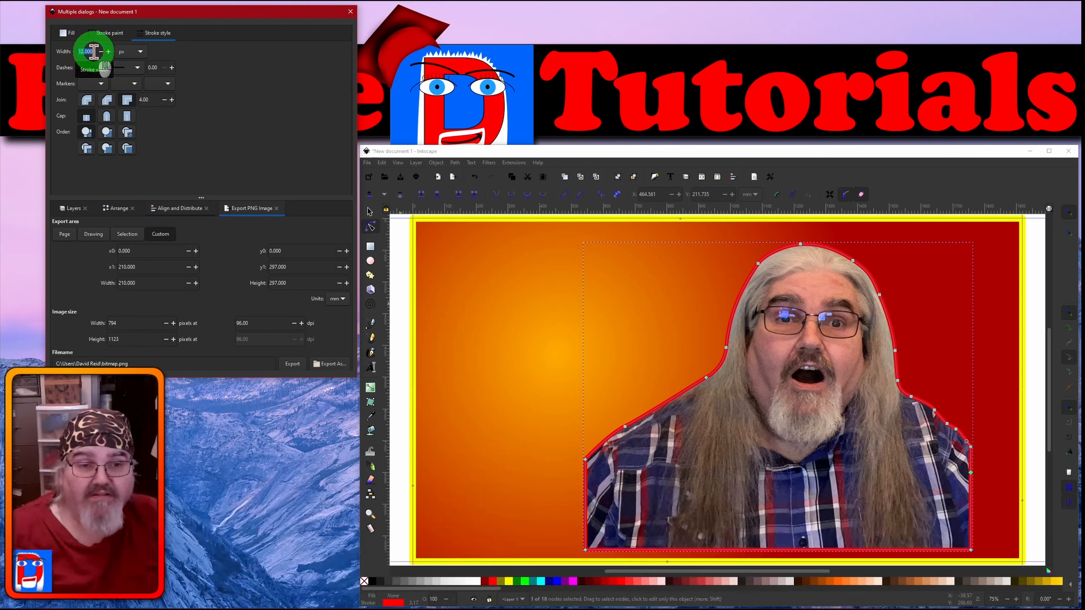
type("8")
key("Tab")
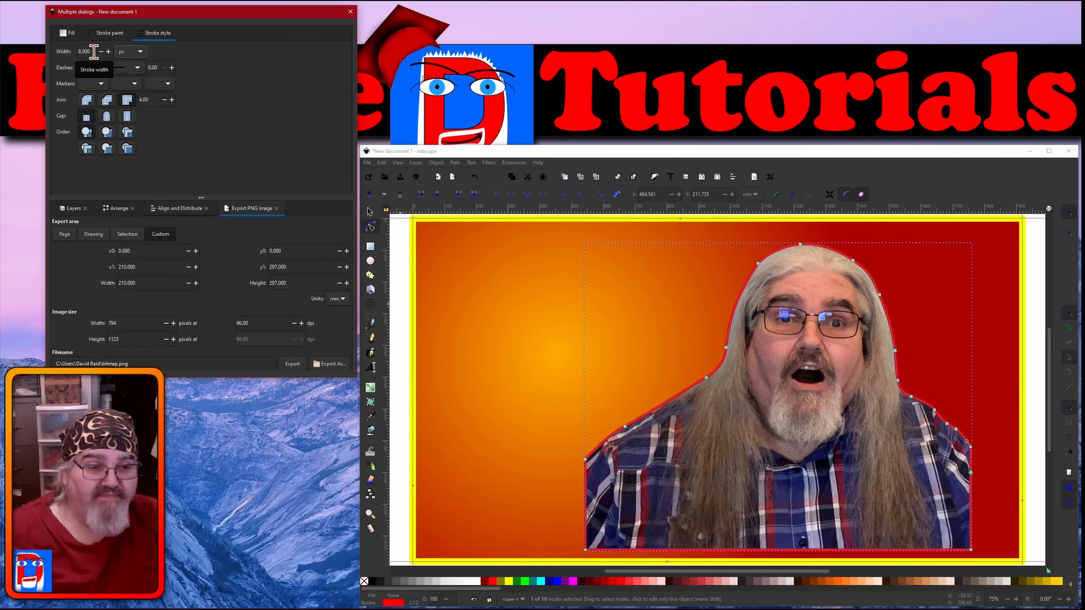
left_click(400, 315)
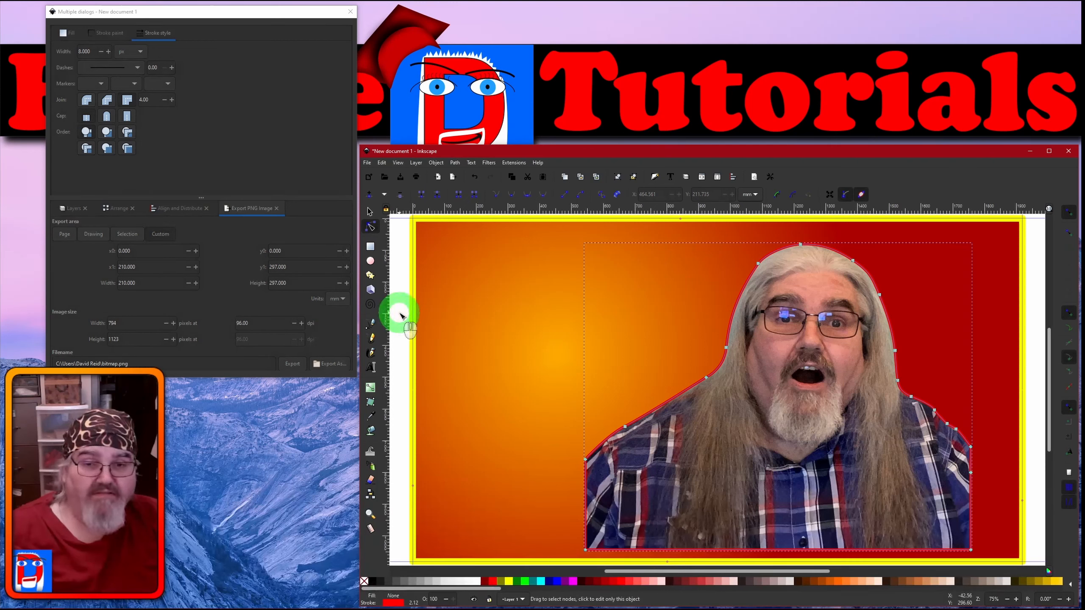
left_click(370, 213)
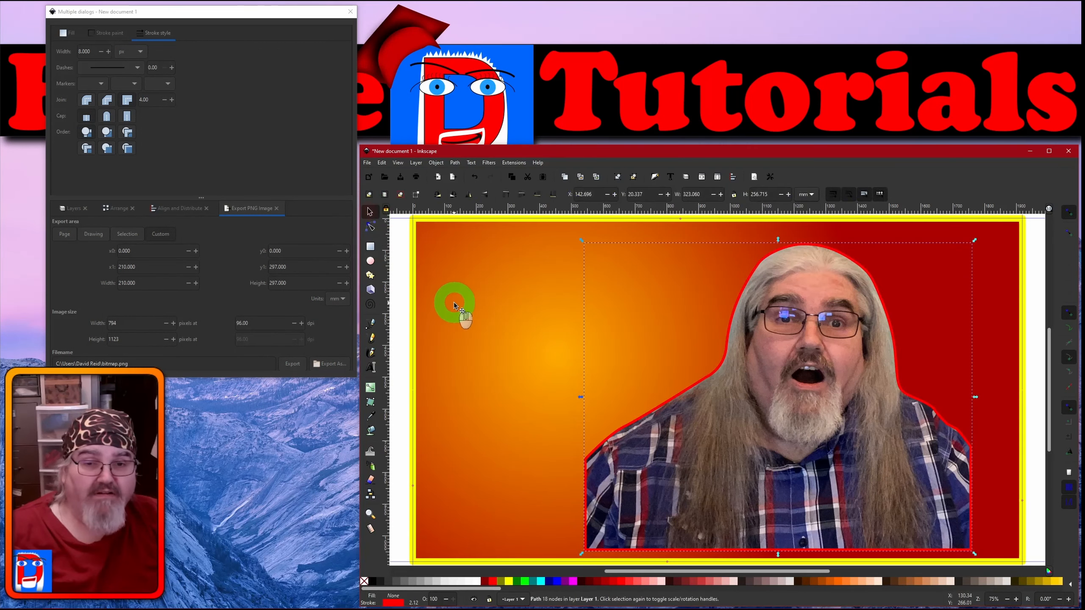
left_click(402, 312)
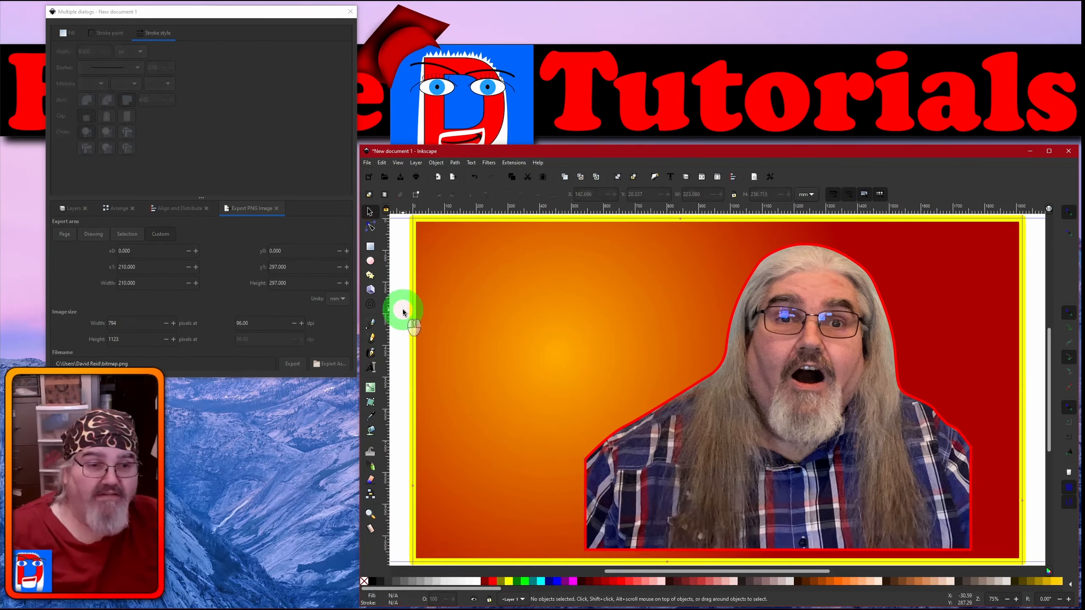
Group the red outline with the clipped photo and raise the group to the top of the stack
left_click(594, 452)
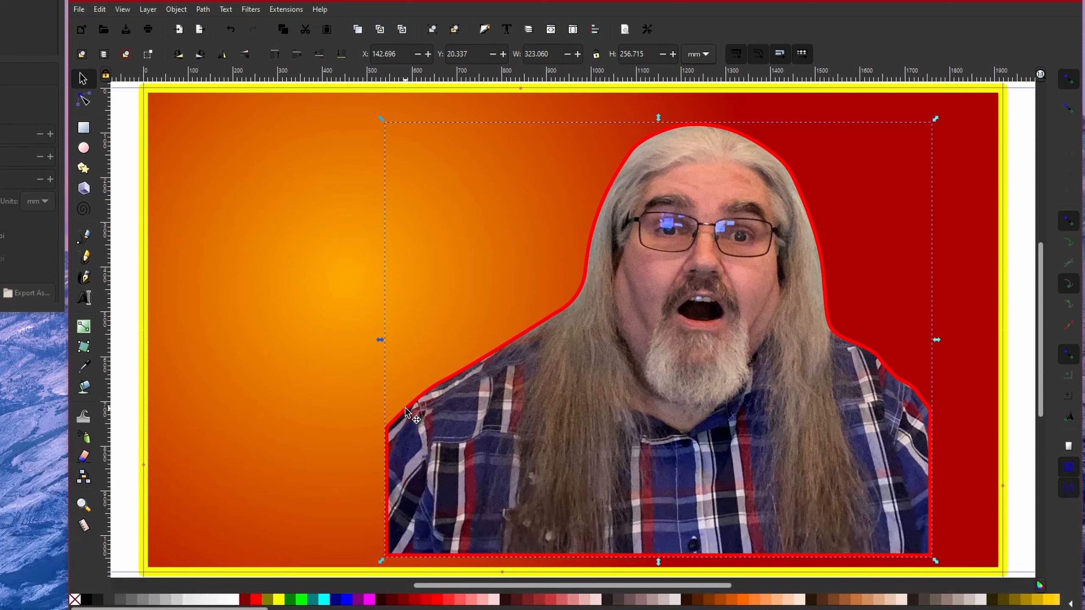
left_click(477, 436)
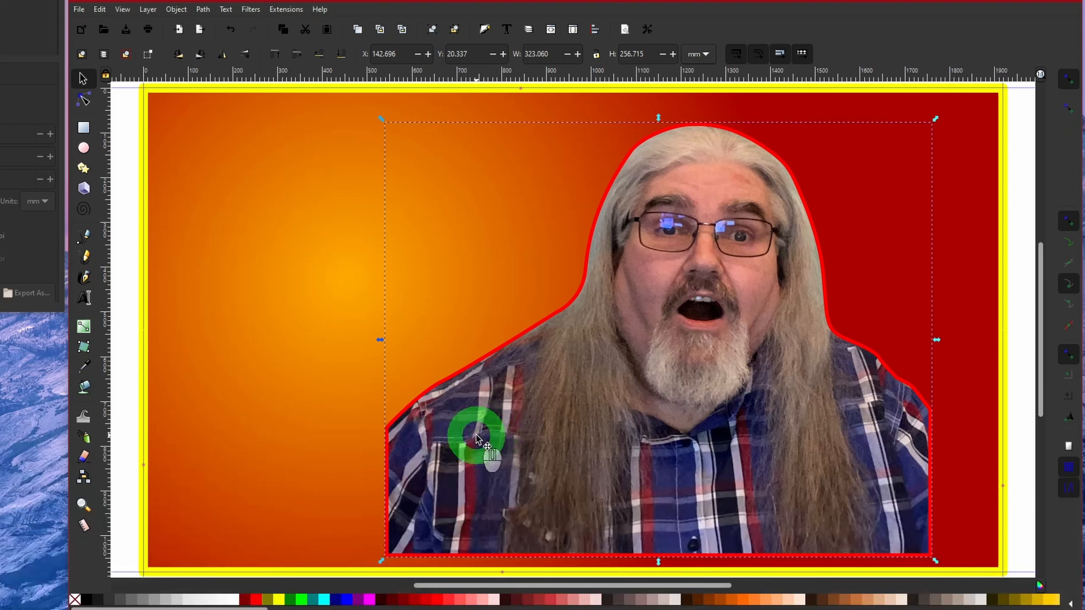
key("shift")
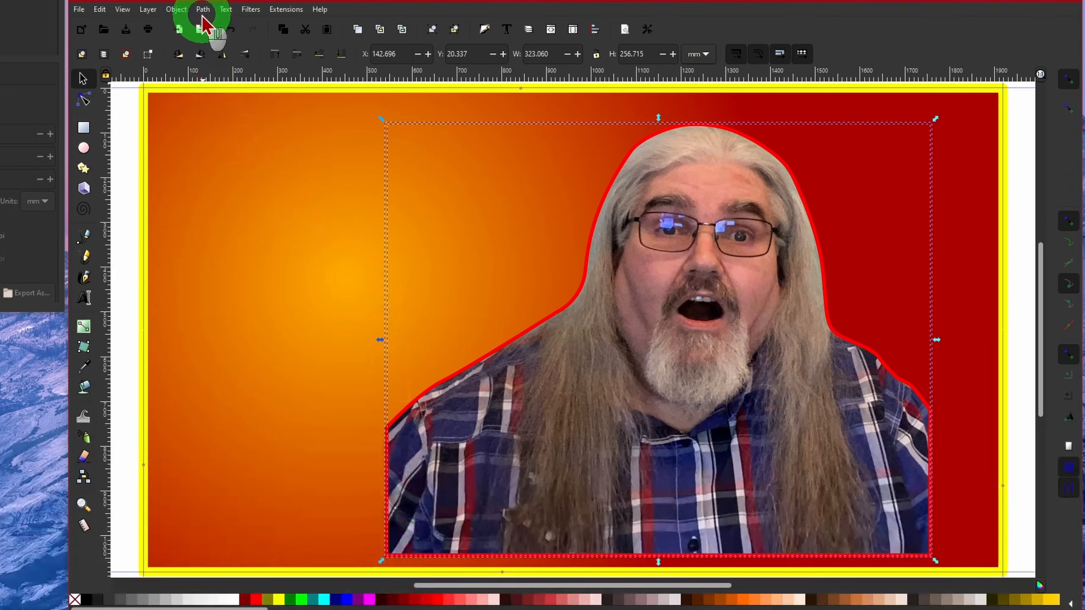
left_click(176, 12)
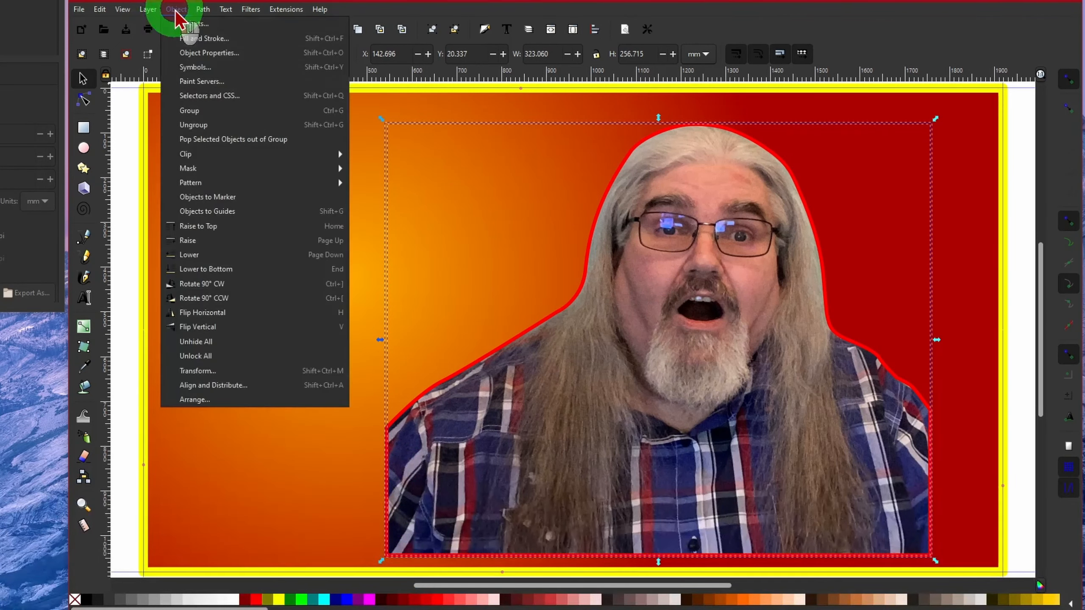
left_click(193, 110)
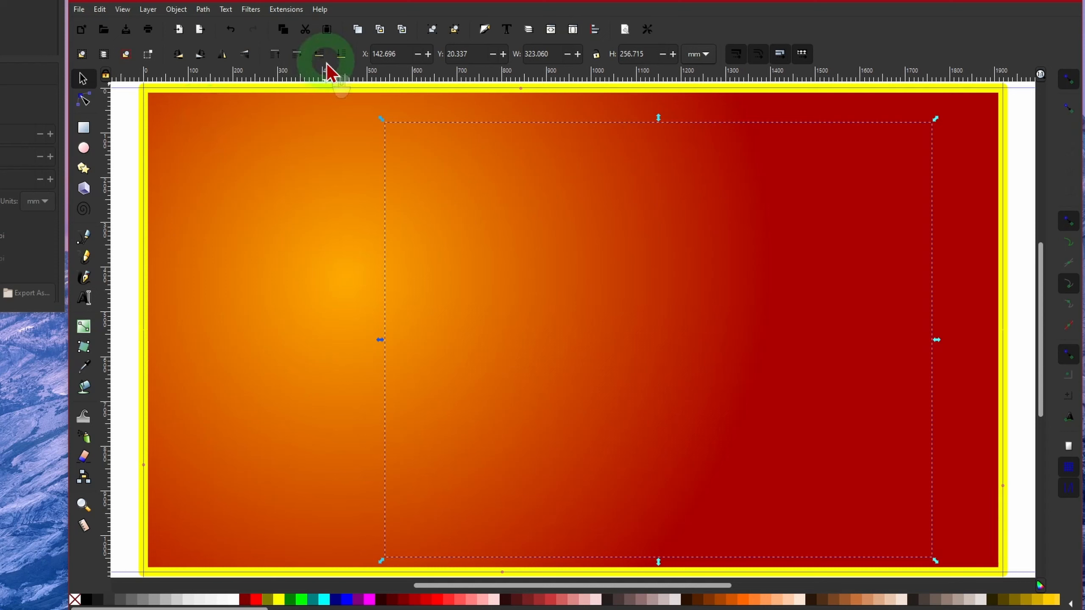
left_click(276, 52)
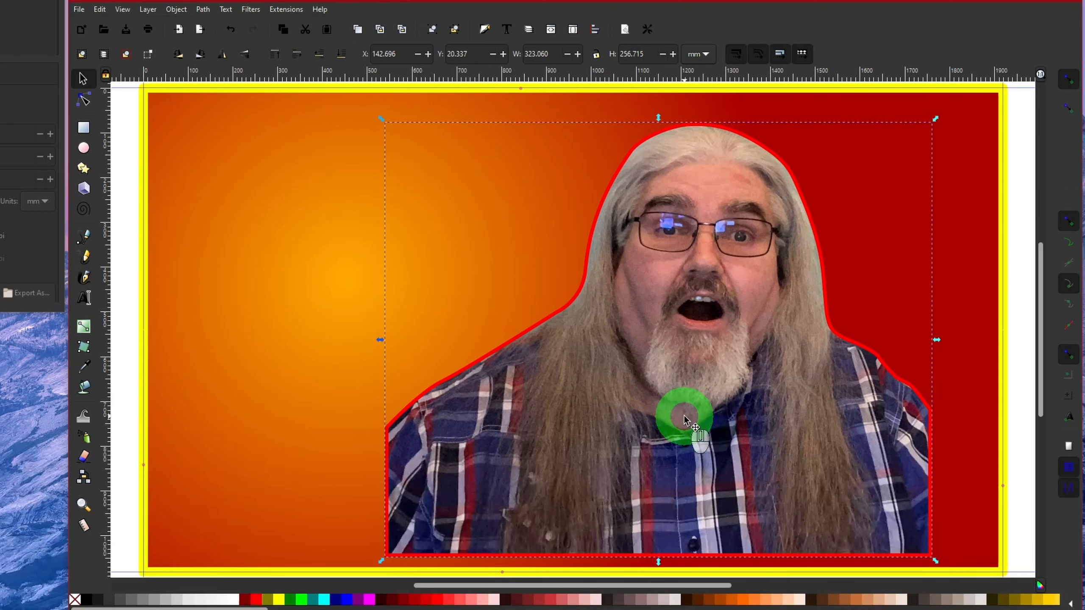
Move the man's group toward the page's right edge and scale it proportionally to about 343 x 273 mm
left_click_drag(684, 417, 748, 423)
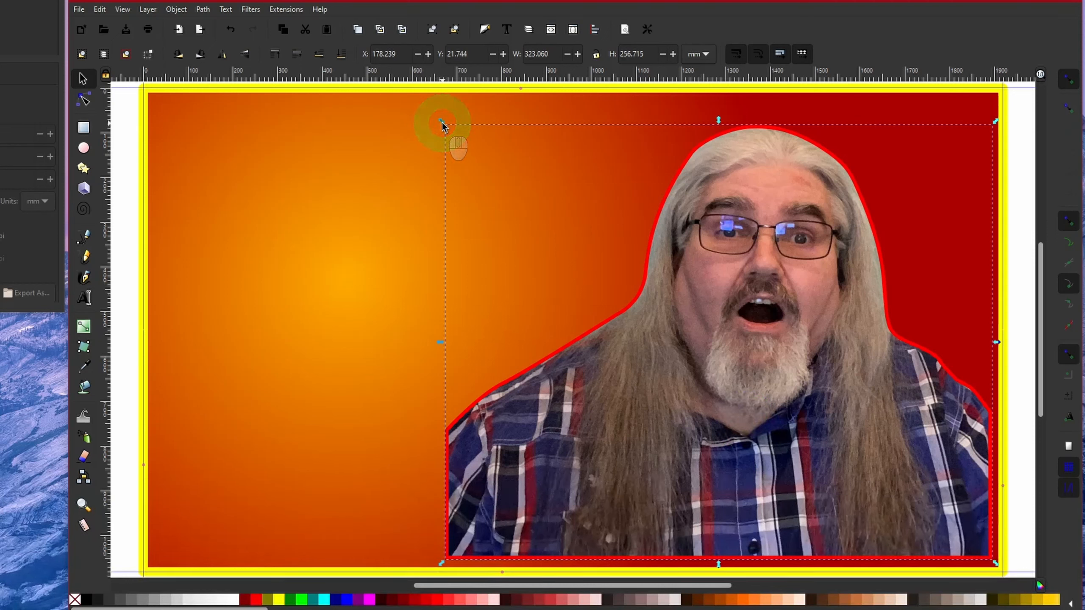
left_click_drag(442, 122, 407, 88, "ctrl")
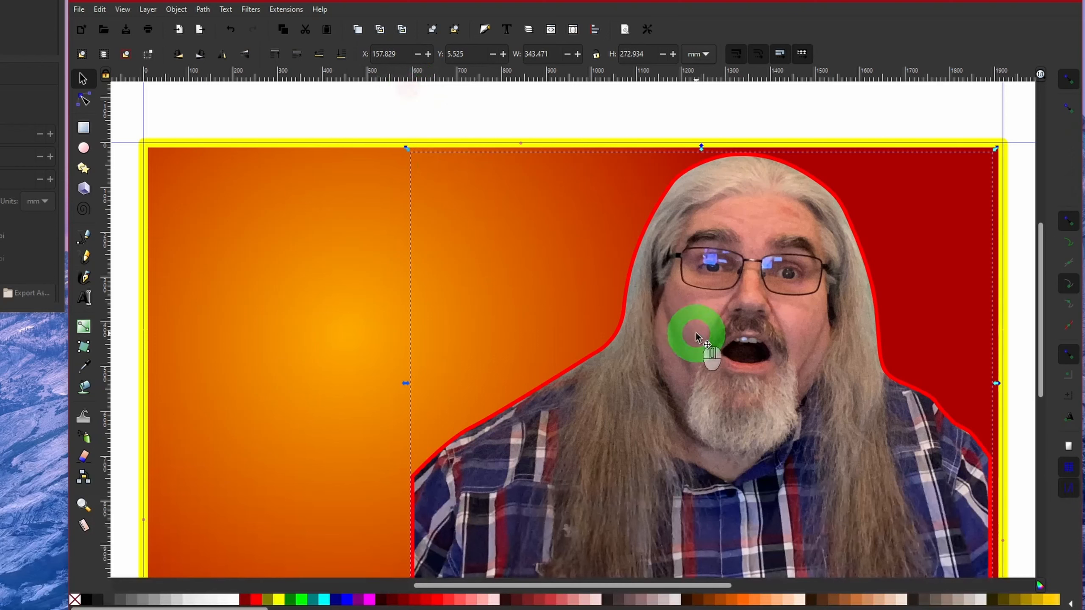
scroll(414, 291, "down", 3)
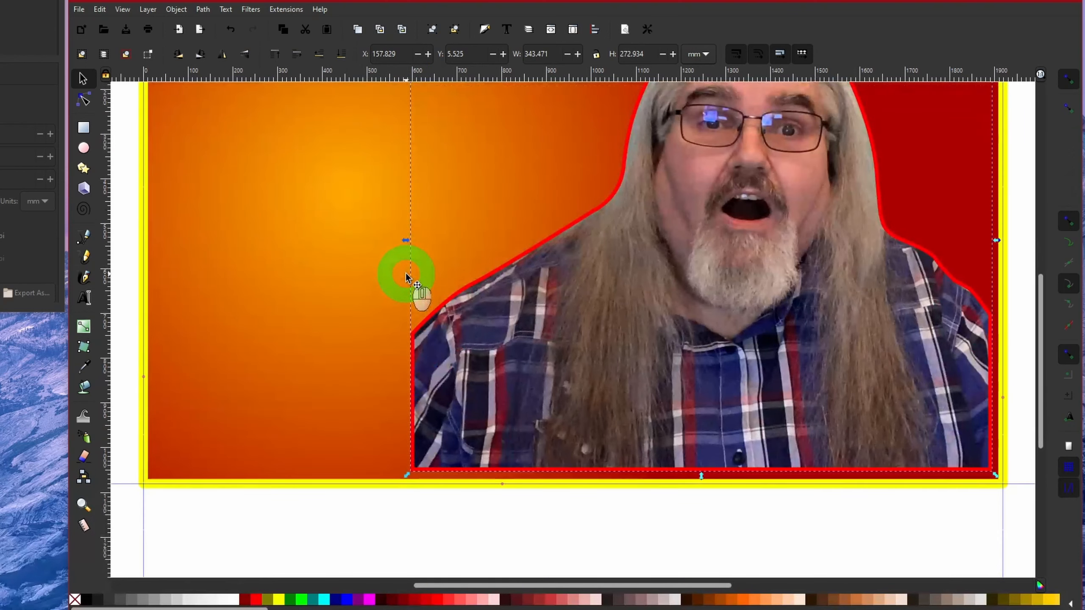
scroll(410, 282, "up", 3)
scroll(406, 277, "down", 2)
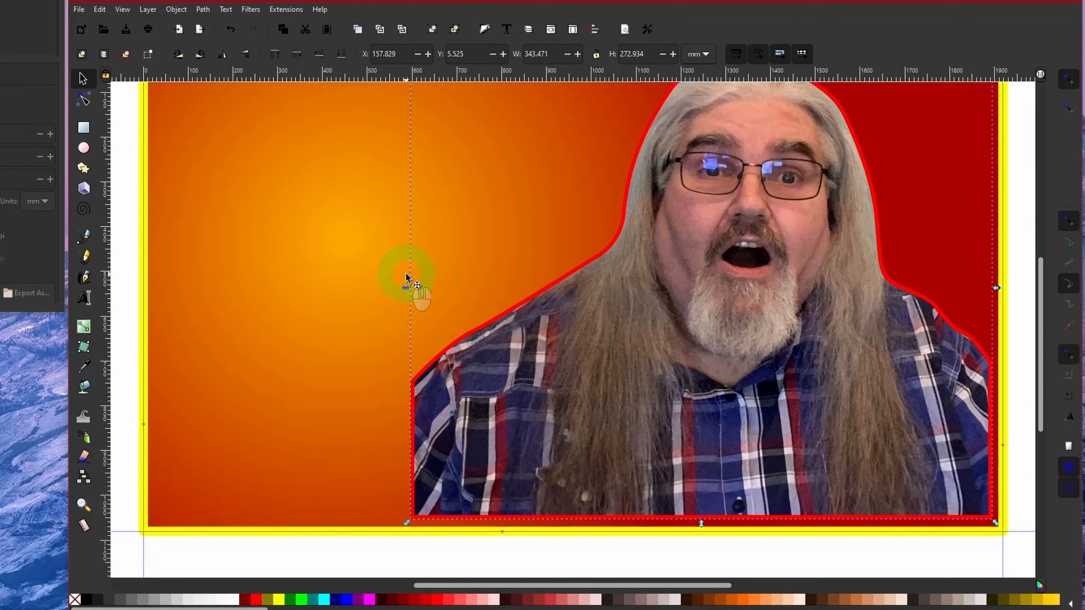
scroll(406, 277, "up", 1)
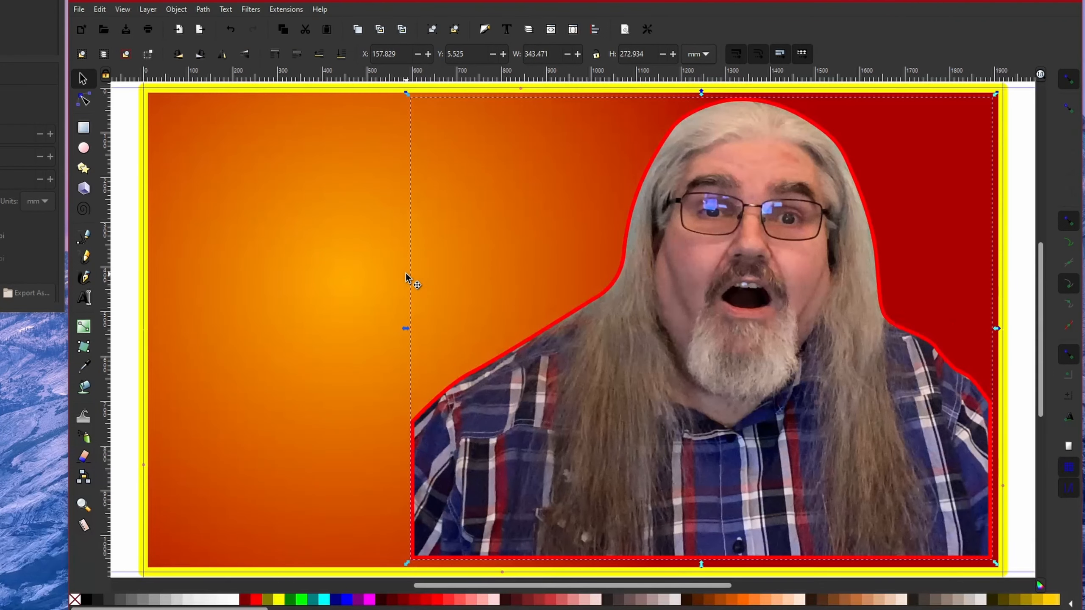
Create a text frame over the page's left half and paste "Wow Great Thumbnail" in centred Impact at 80 pt
left_click(83, 301)
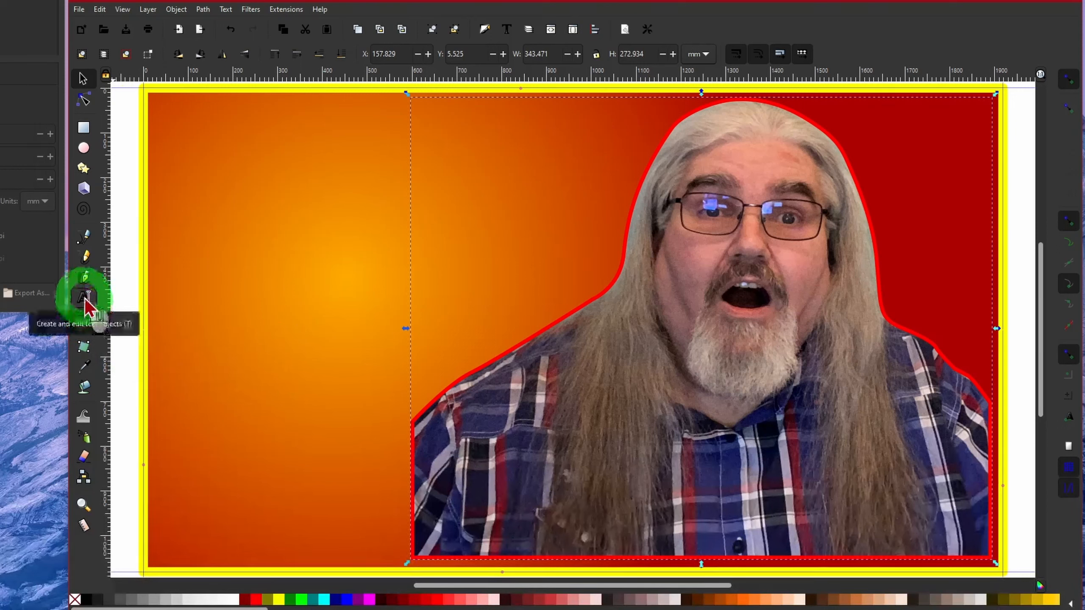
left_click(85, 304)
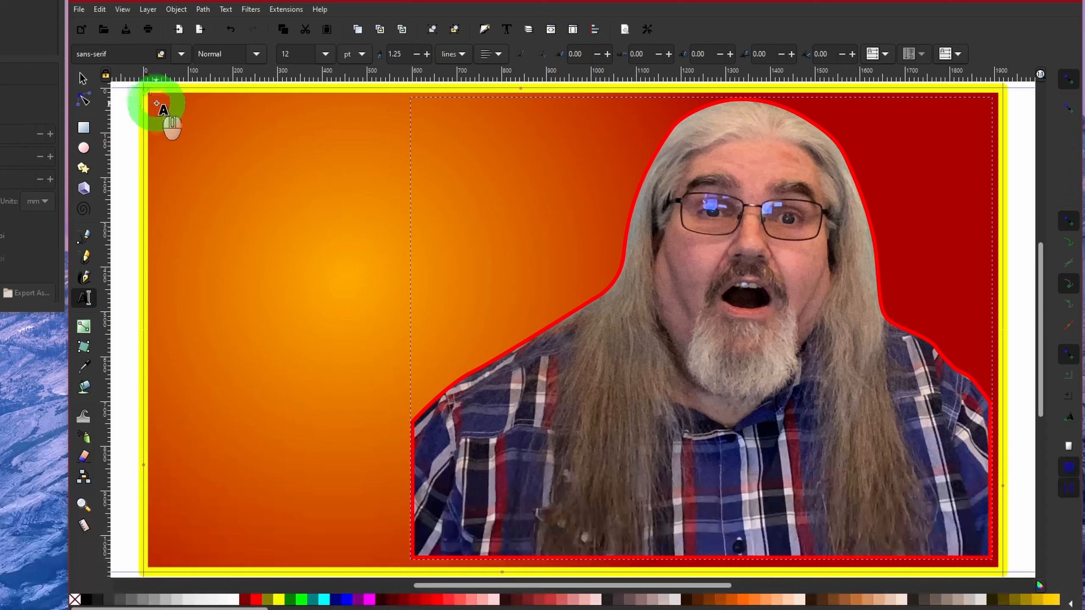
left_click_drag(156, 103, 551, 558)
key("ctrl+v")
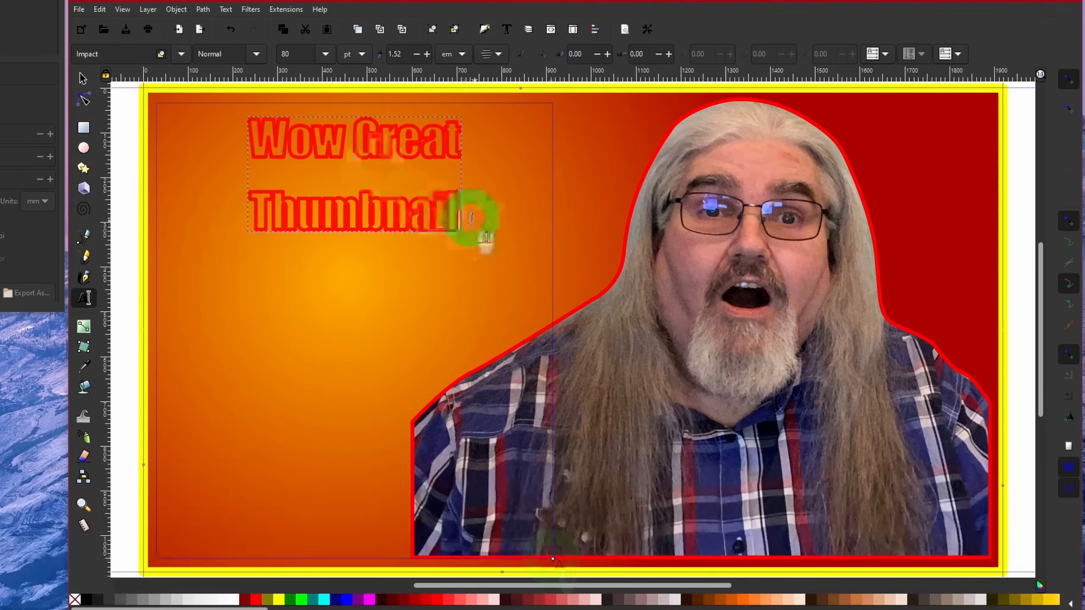
Fill the whole "Wow Great Thumbnail" text with dark red and order its stroke behind the fill
left_click_drag(469, 222, 258, 134)
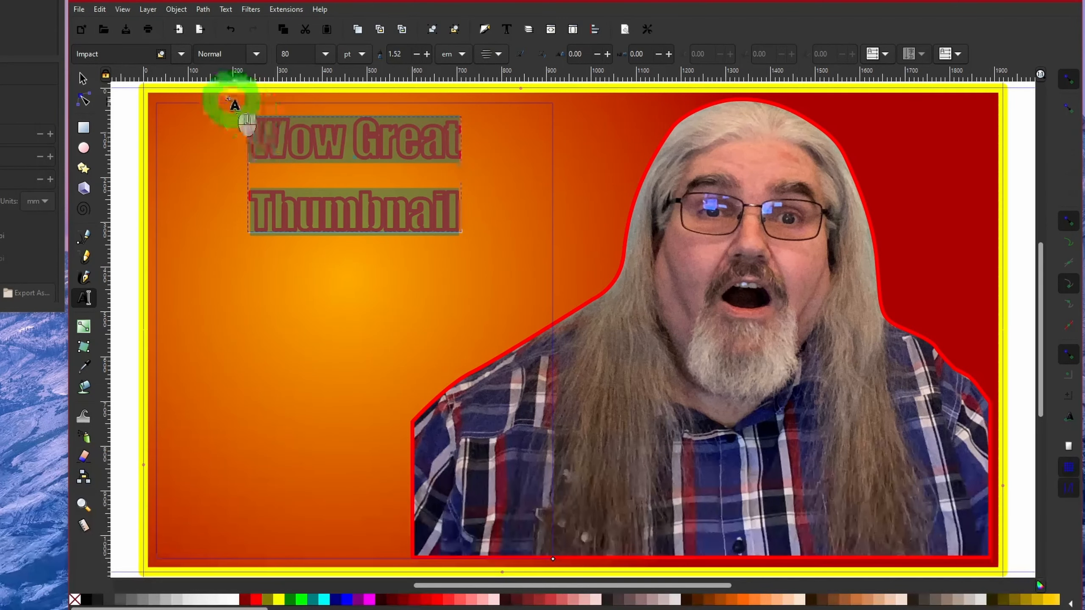
left_click_drag(258, 69, 258, 602)
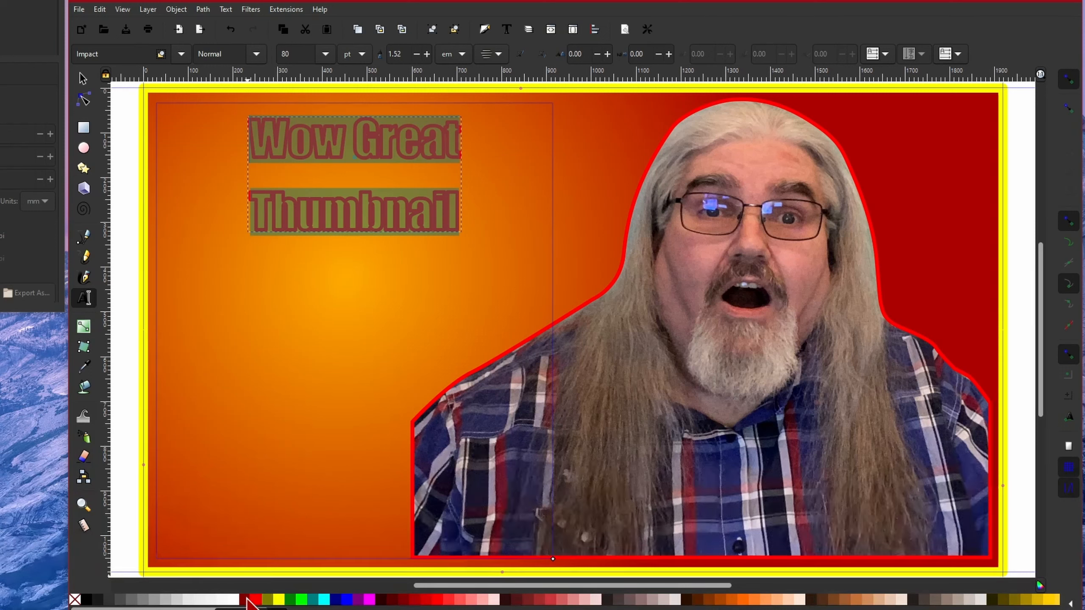
left_click(245, 599)
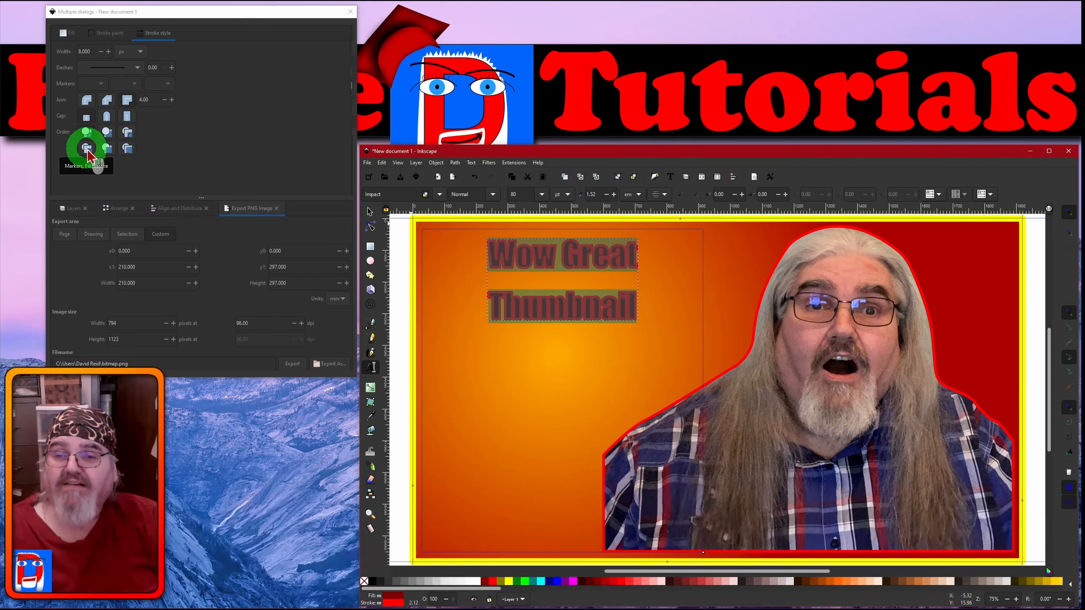
left_click(106, 148)
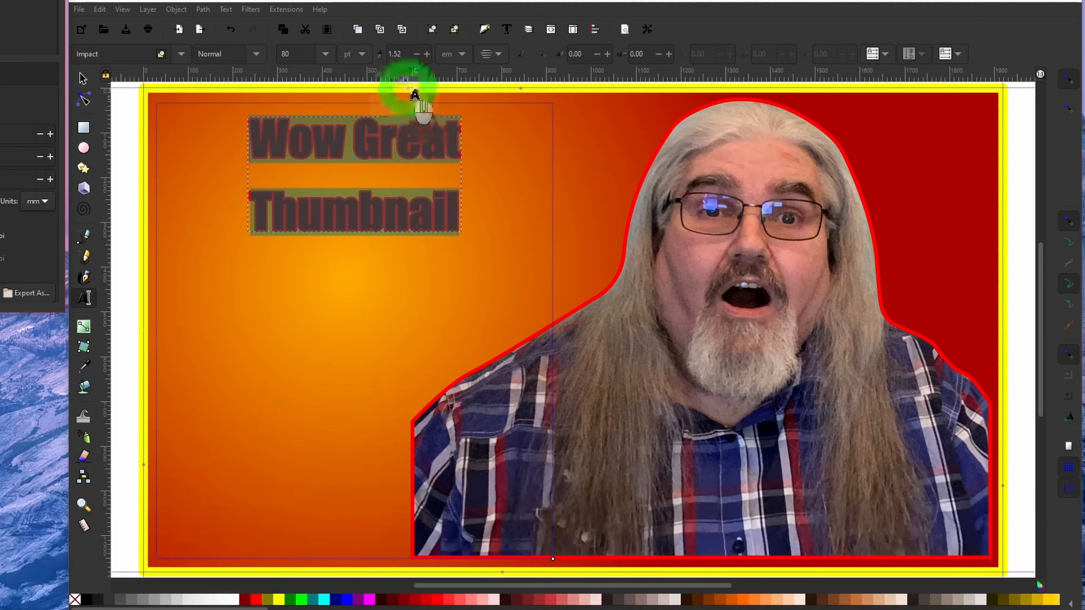
Set the line spacing of the "Wow Great Thumbnail" text to 1.92
left_click(416, 54)
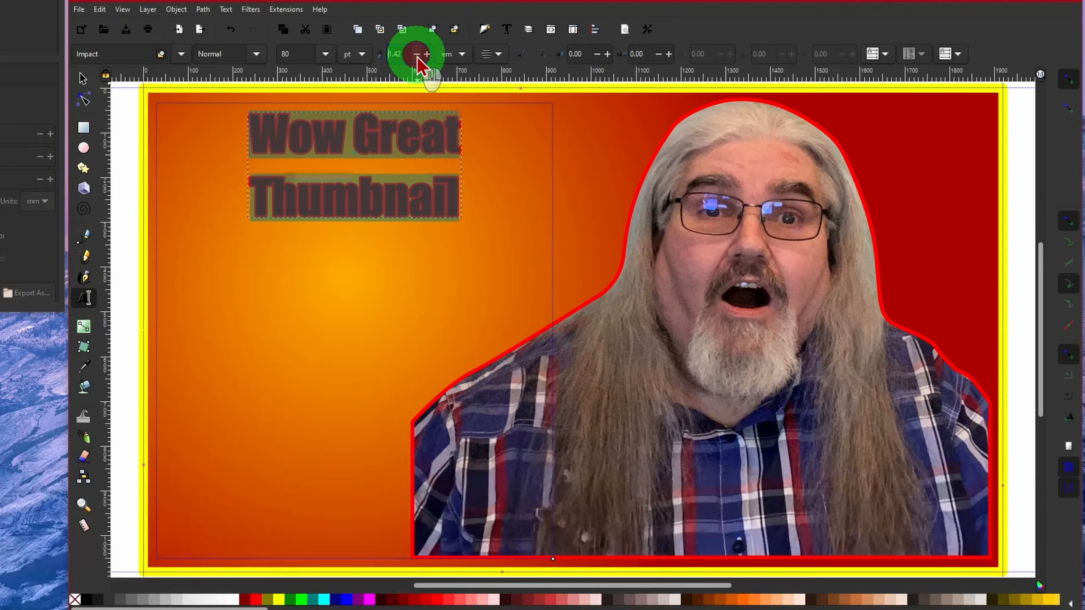
left_click(416, 54)
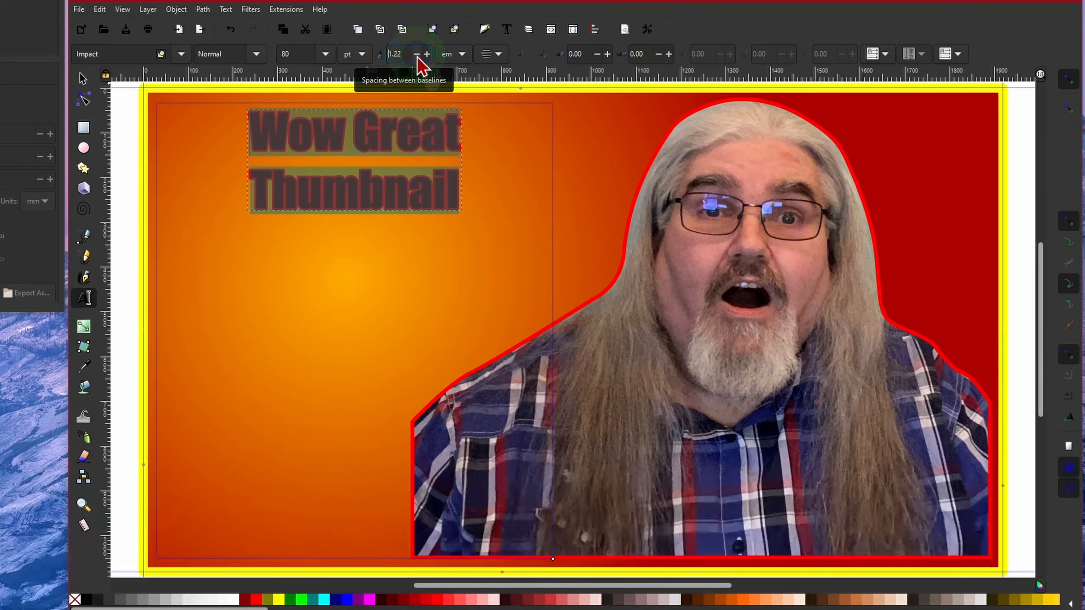
left_click(427, 55)
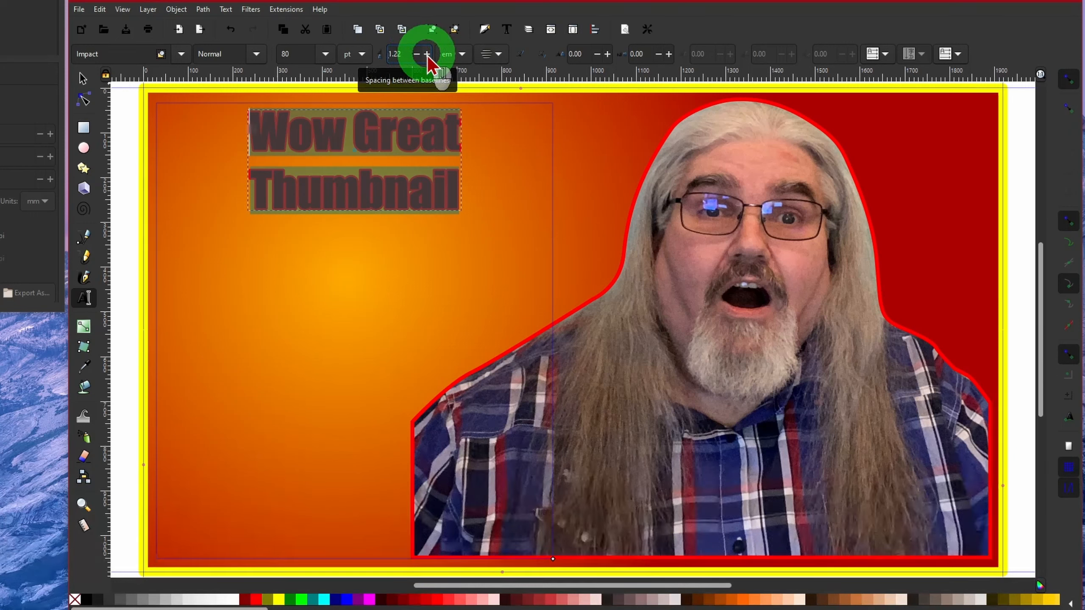
left_click(426, 54)
left_click(427, 54)
left_click(427, 54)
left_click(427, 55)
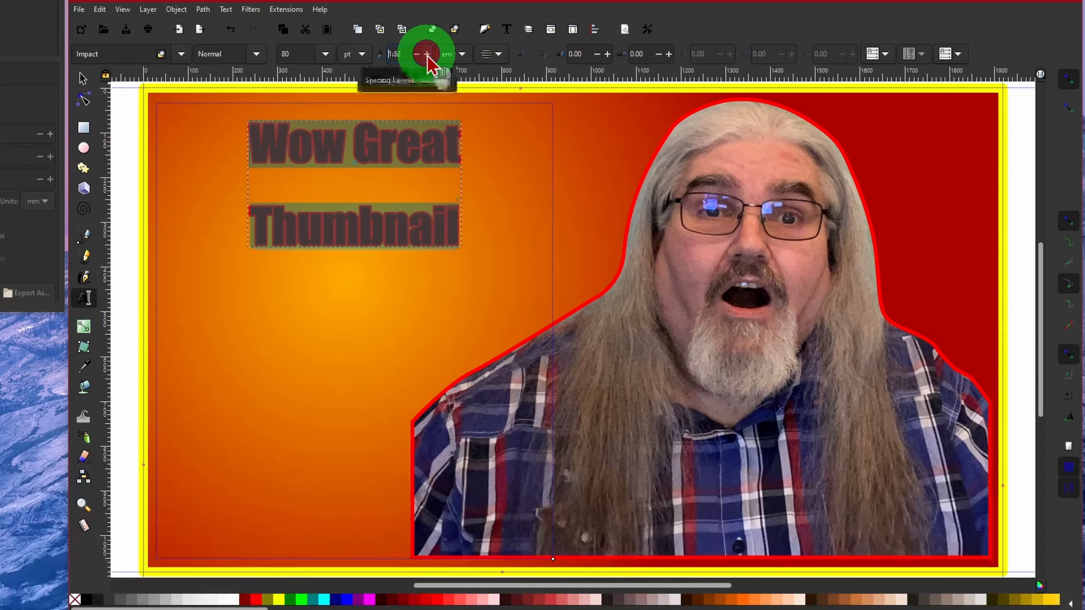
left_click(427, 54)
left_click(427, 55)
left_click(427, 54)
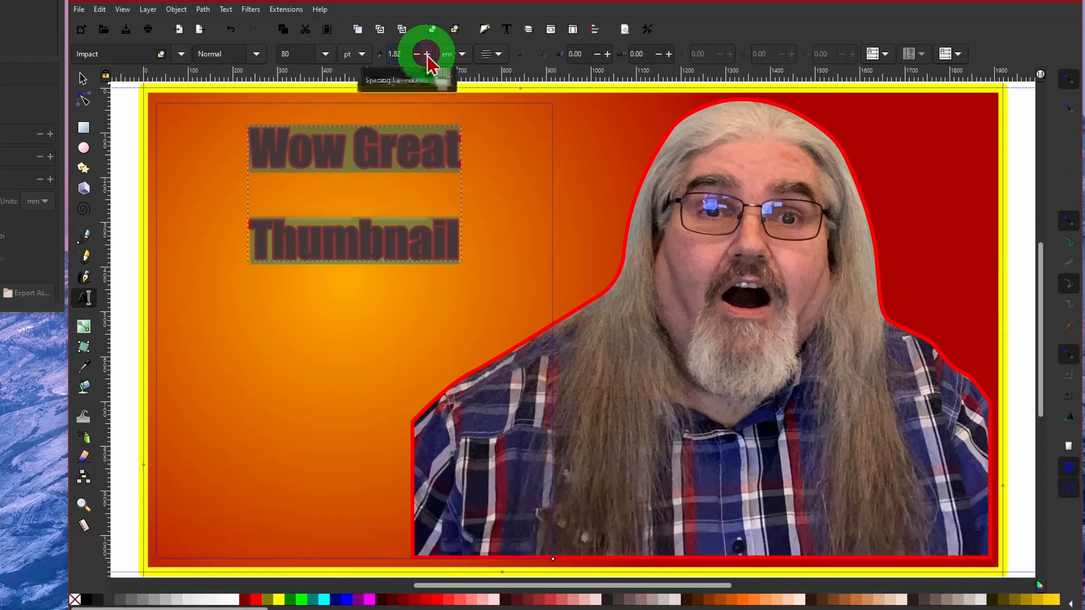
left_click(427, 54)
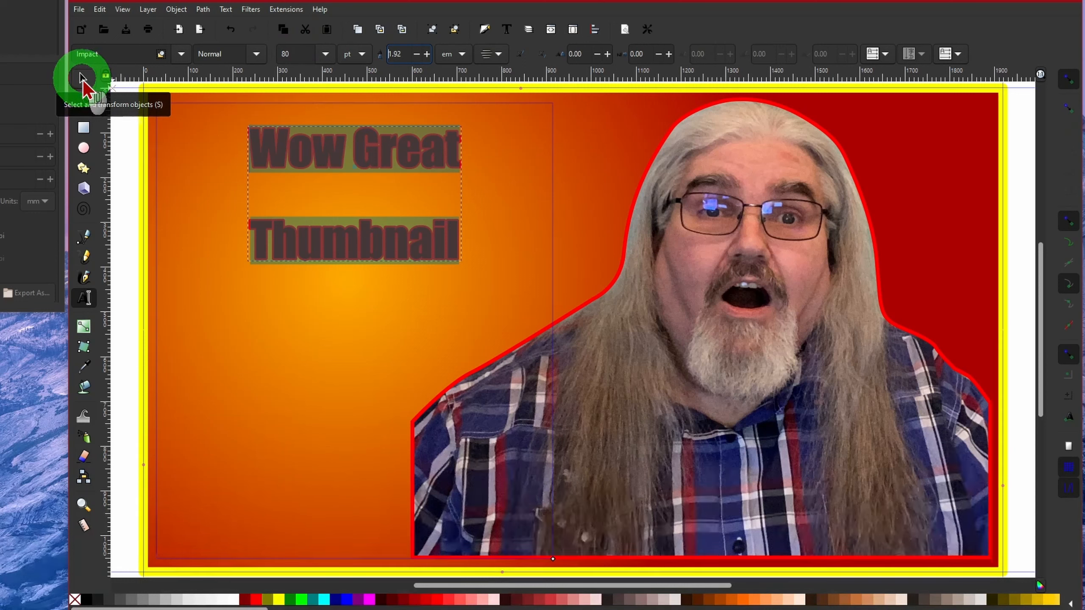
Scale the title text proportionally to about 268 x 169 mm and place it at about X 16.6, Y 67.4 mm
left_click(83, 80)
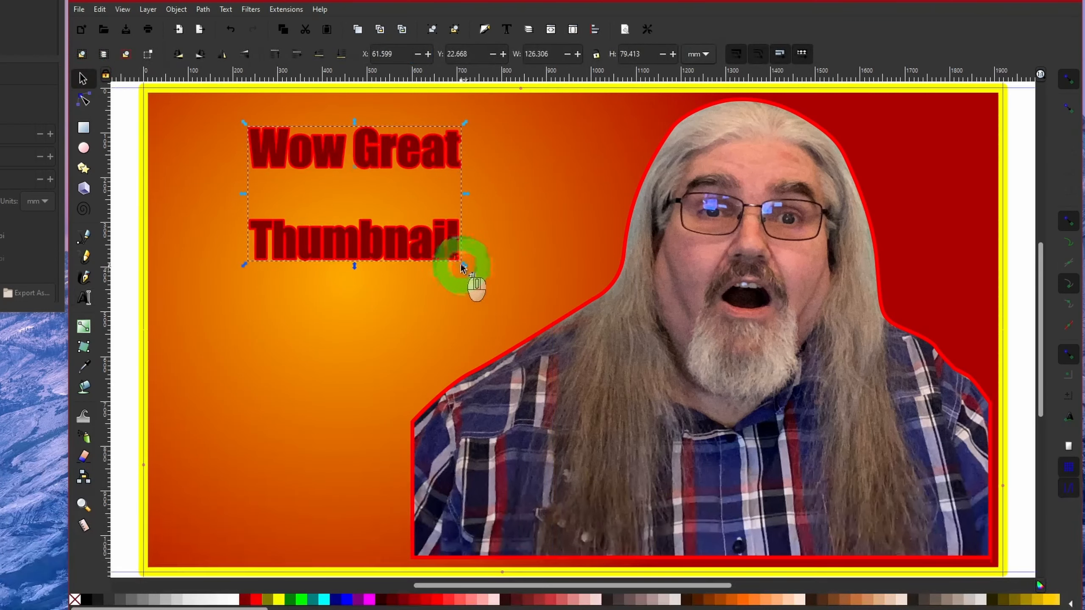
left_click_drag(395, 242, 308, 224)
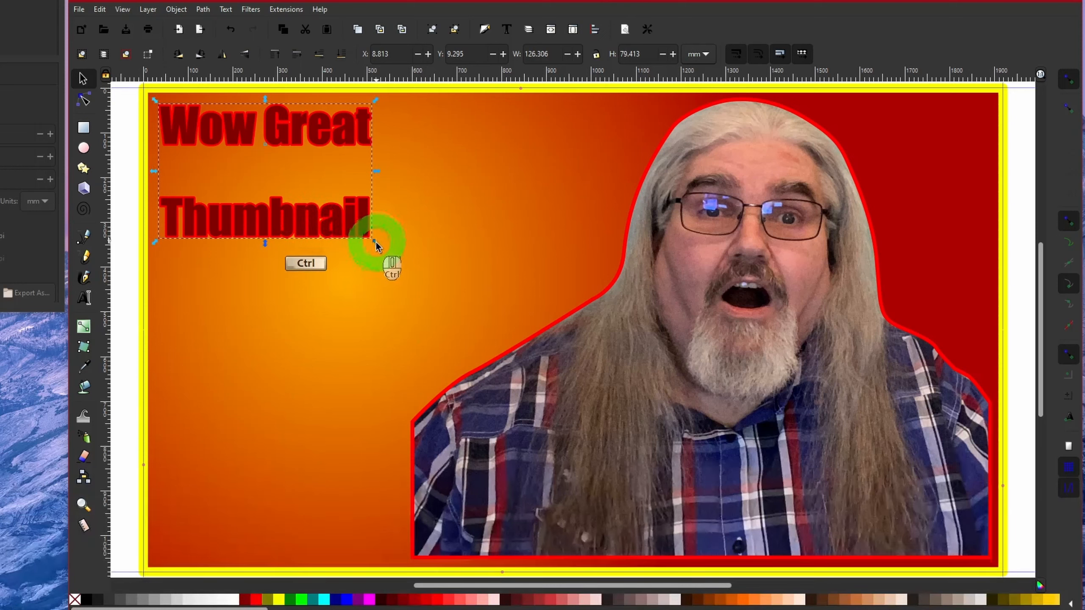
left_click_drag(375, 247, 615, 554)
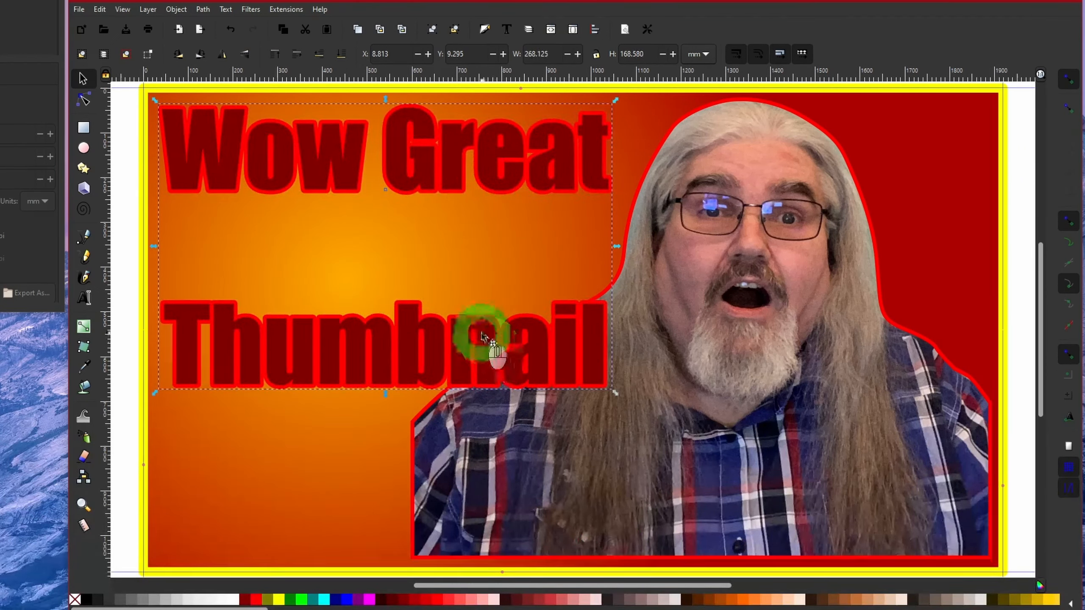
left_click_drag(485, 347, 494, 433)
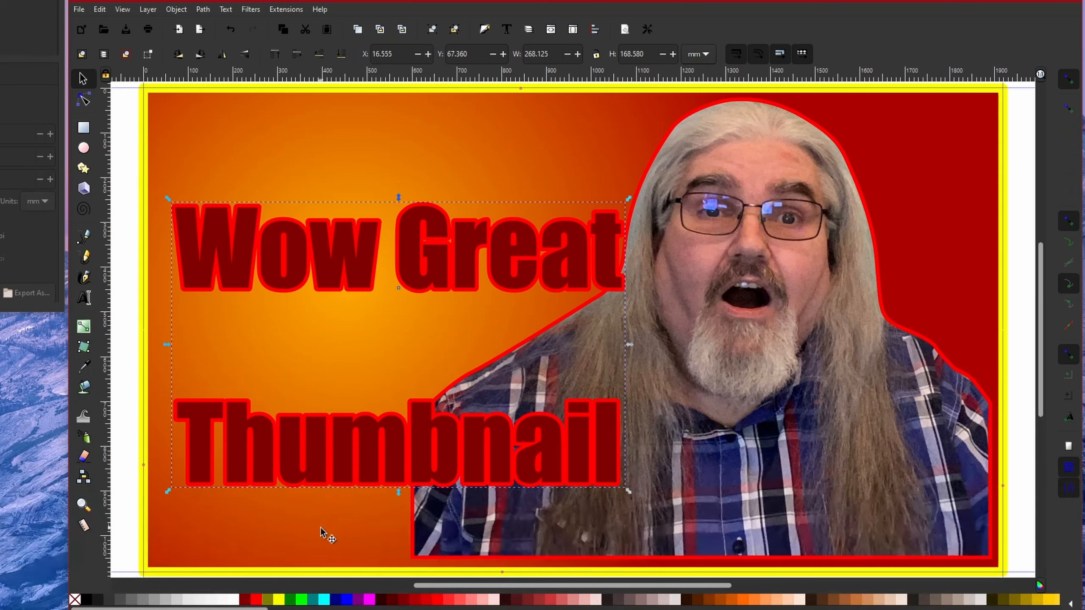
Give the title text a yellow stroke and change its fill to a linear gradient
left_click(281, 600)
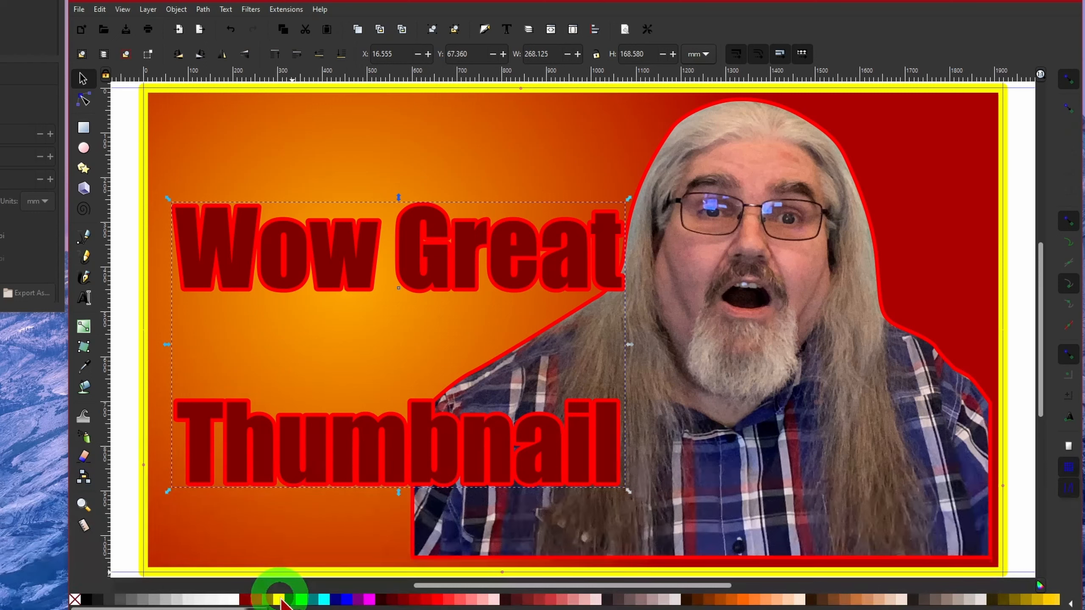
left_click(280, 599, "shift")
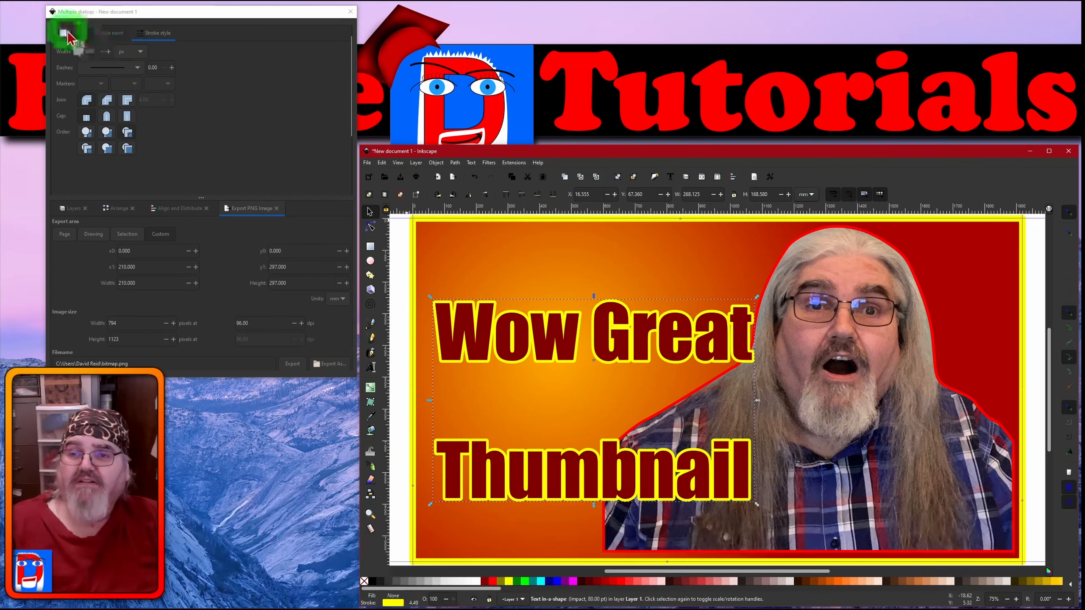
left_click(67, 34)
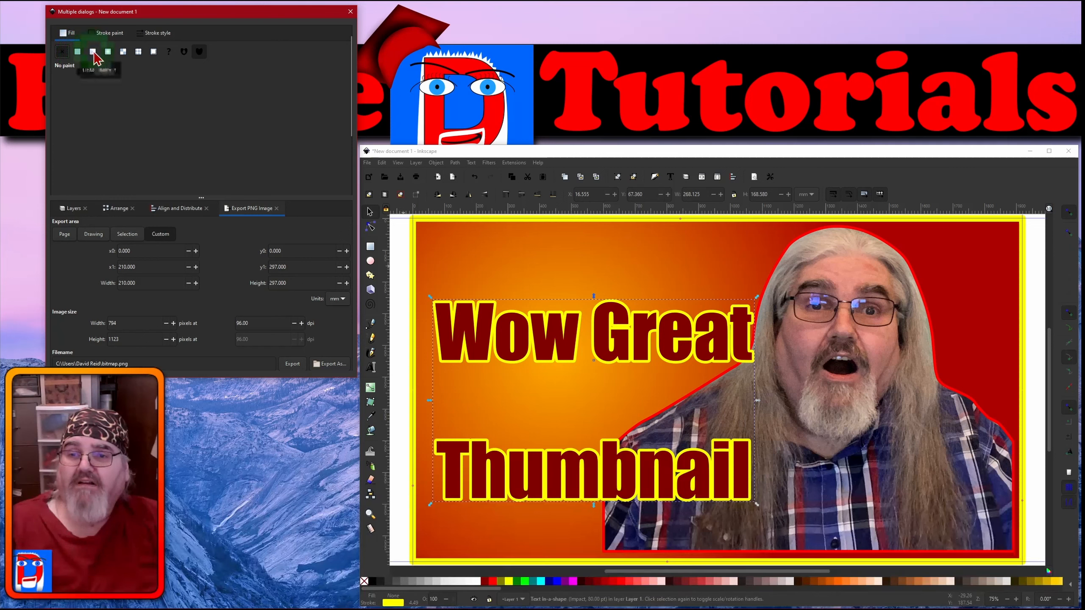
left_click(93, 52)
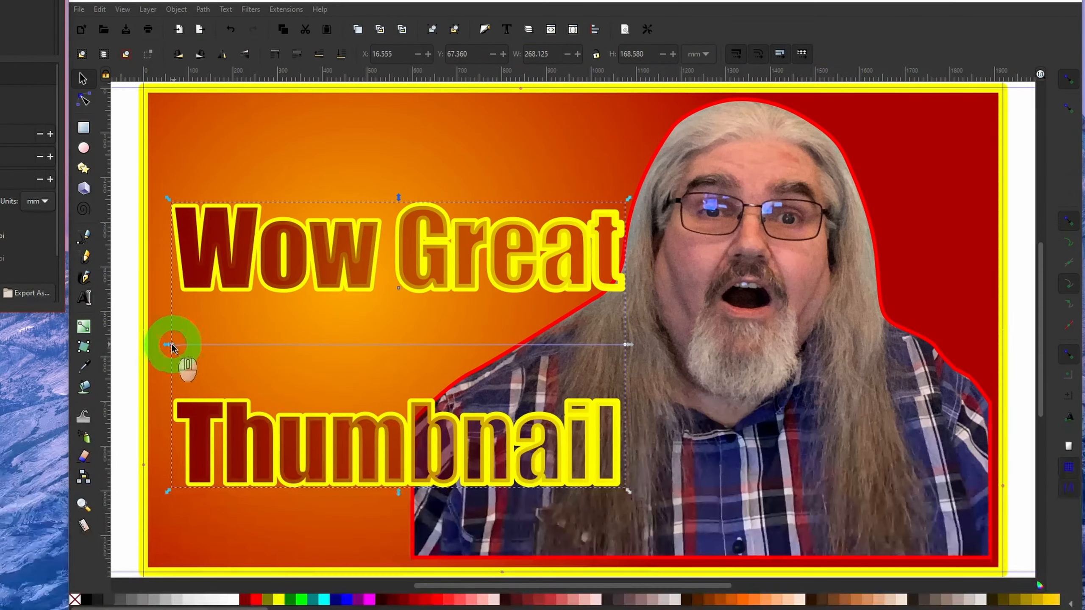
Run the title's gradient vertically from above "Wow Great" to below "Thumbnail" and colour its lower stop orange
left_click_drag(181, 358, 371, 192)
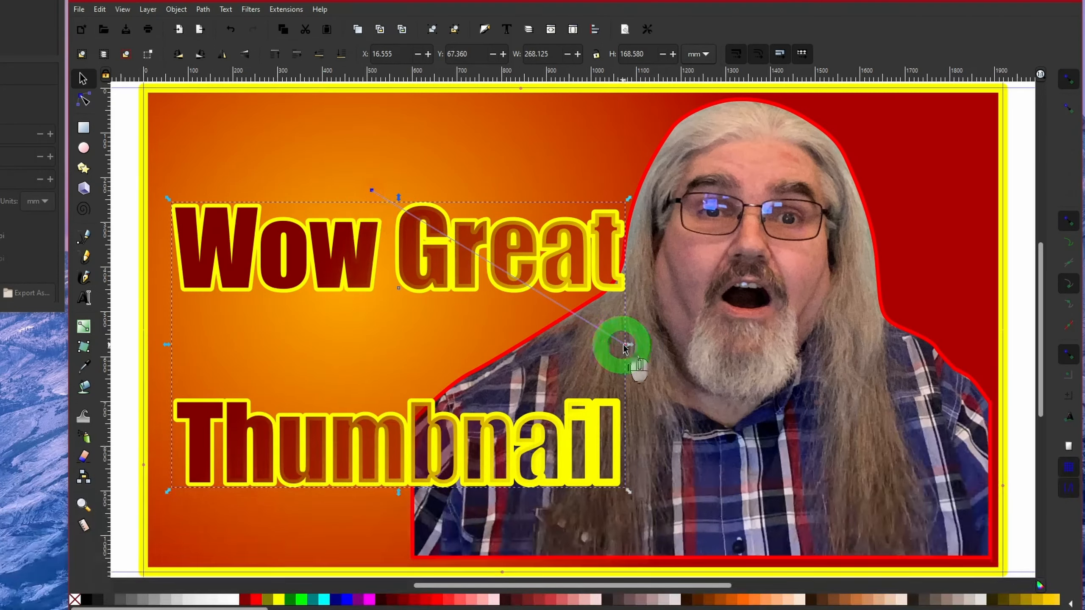
left_click_drag(625, 347, 374, 522)
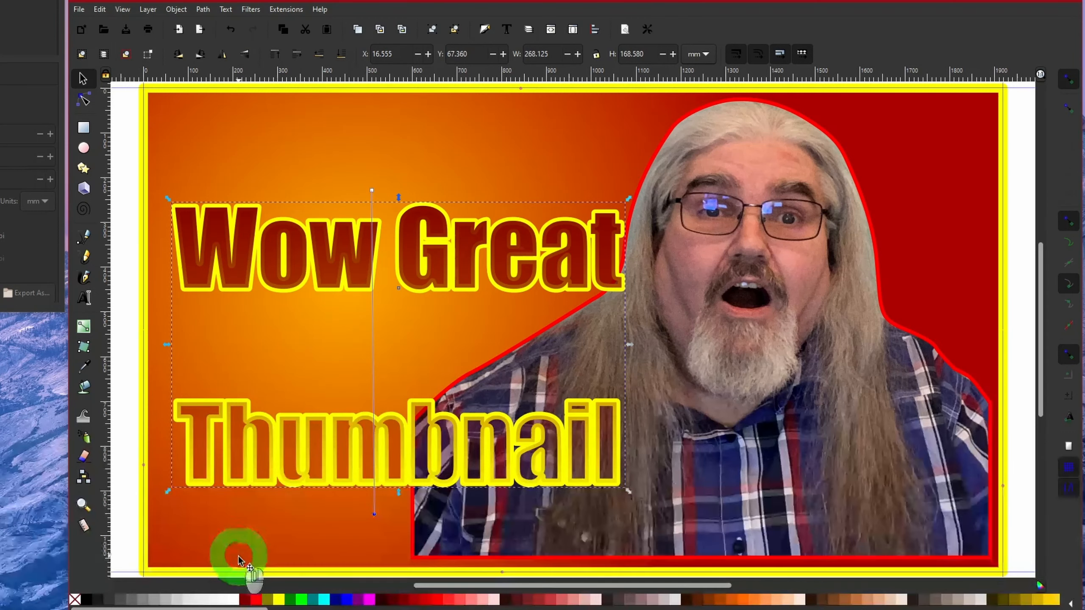
left_click(743, 602)
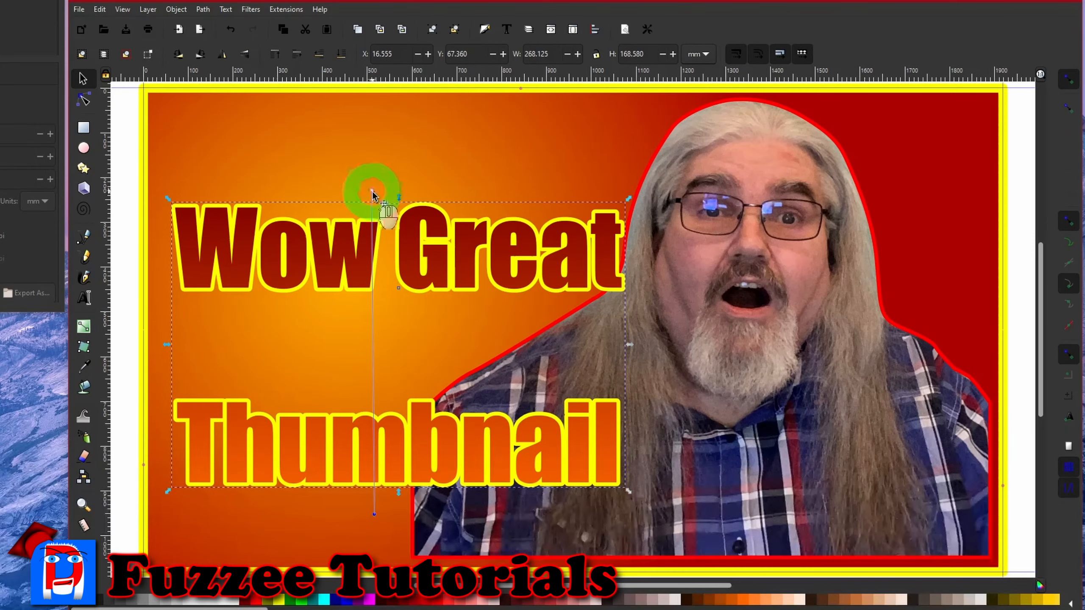
Lengthen the title's vertical gradient to reach from the page's top edge to its bottom edge
left_click(370, 167)
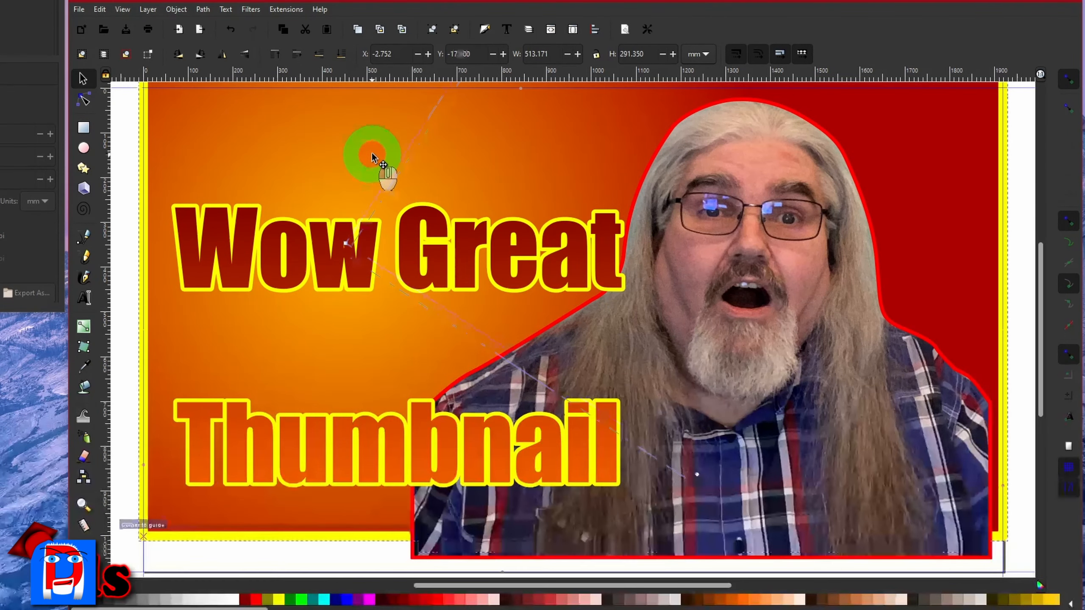
key("ctrl+z")
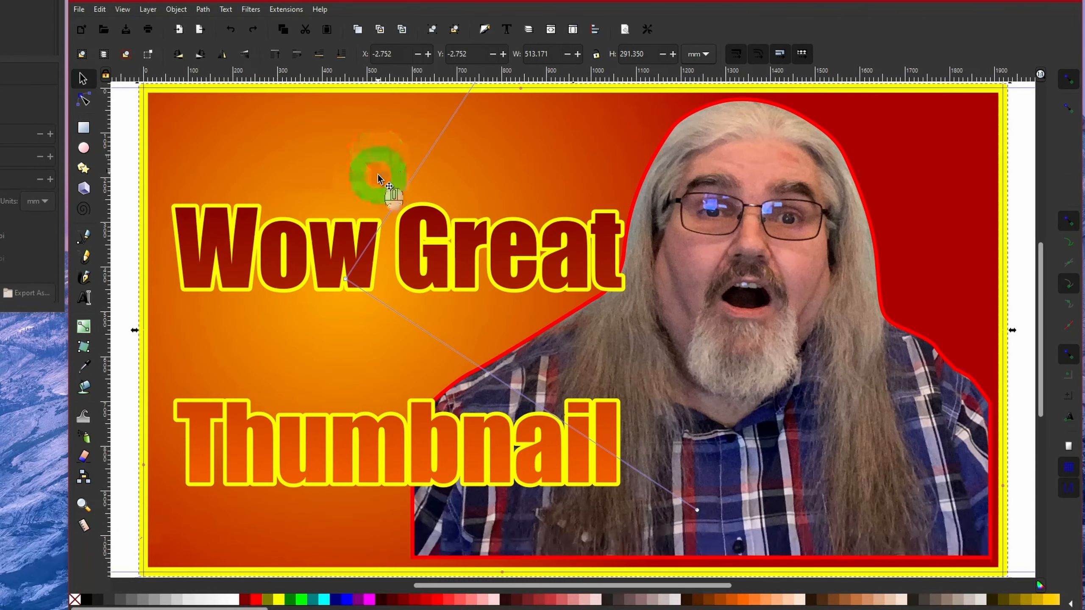
left_click(330, 258)
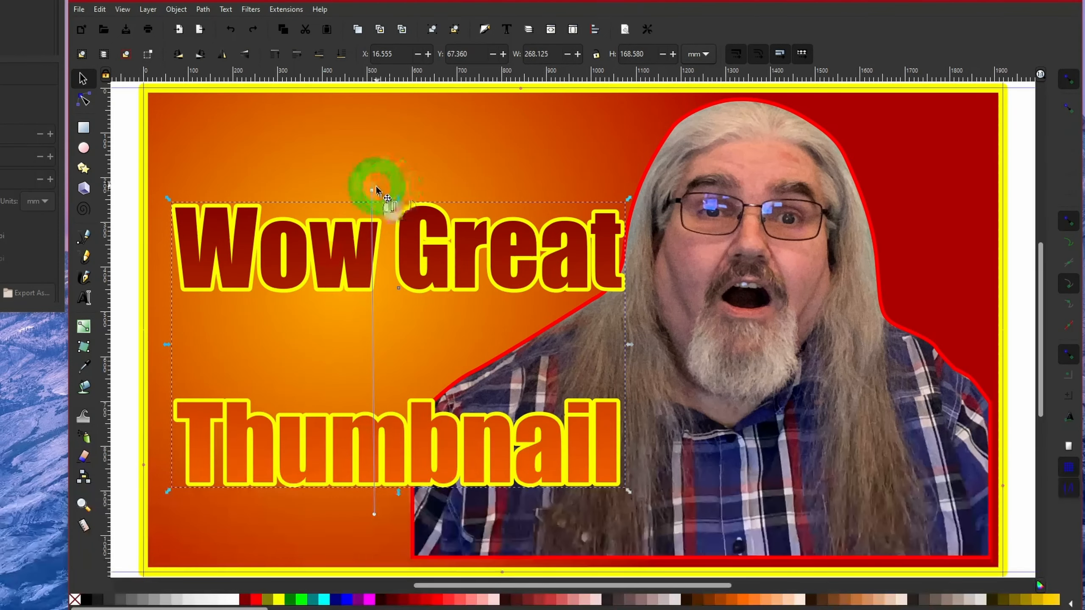
left_click_drag(373, 193, 374, 132)
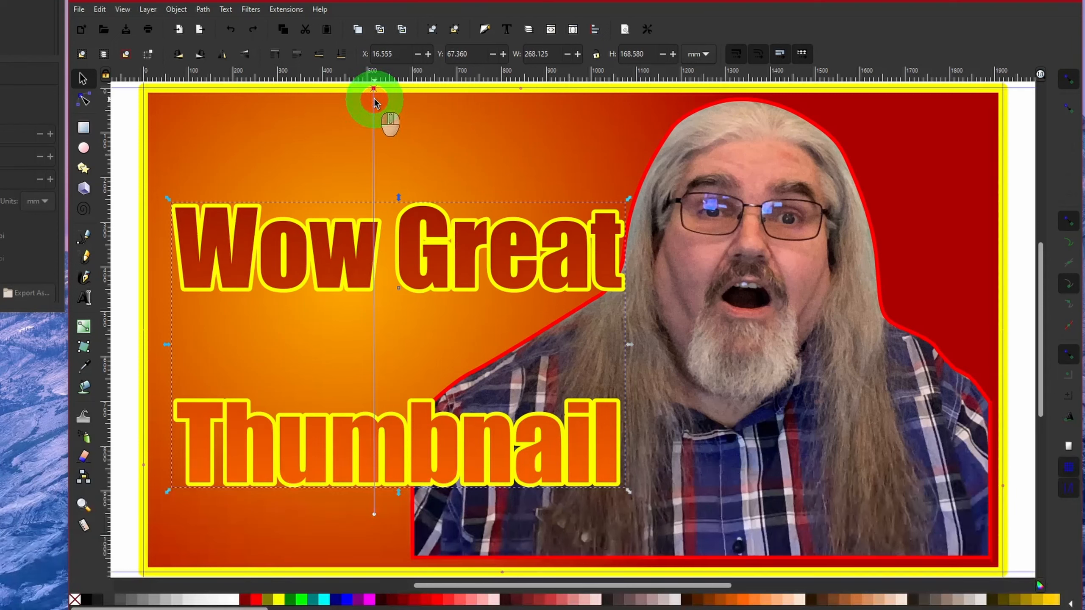
left_click_drag(374, 98, 373, 100)
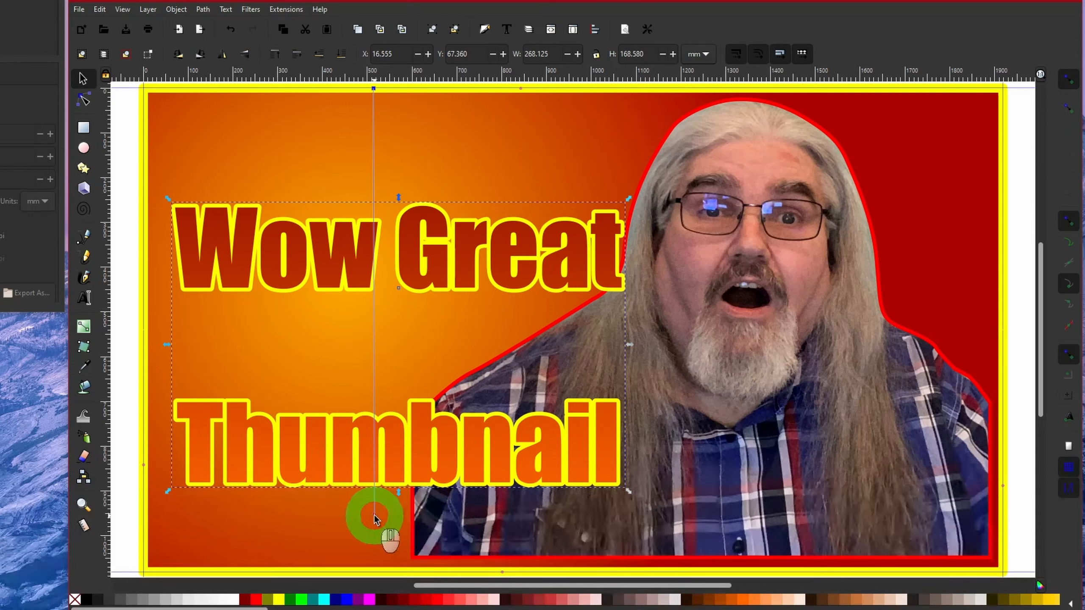
left_click_drag(375, 518, 375, 568)
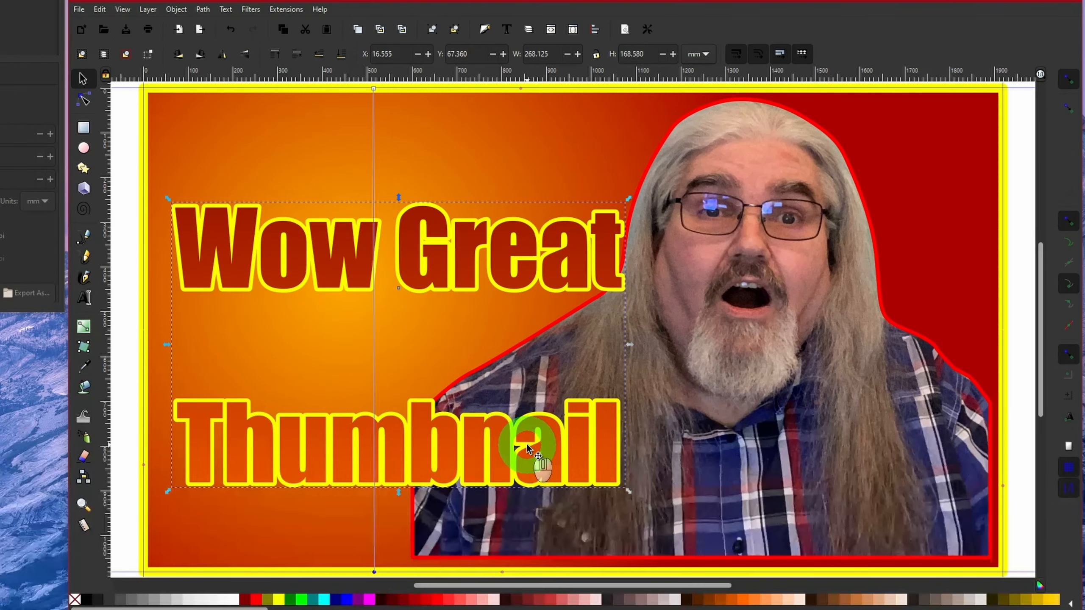
Extend both ends of the title's vertical gradient beyond the page's top and bottom edges
scroll(528, 449, "down", 2, "ctrl")
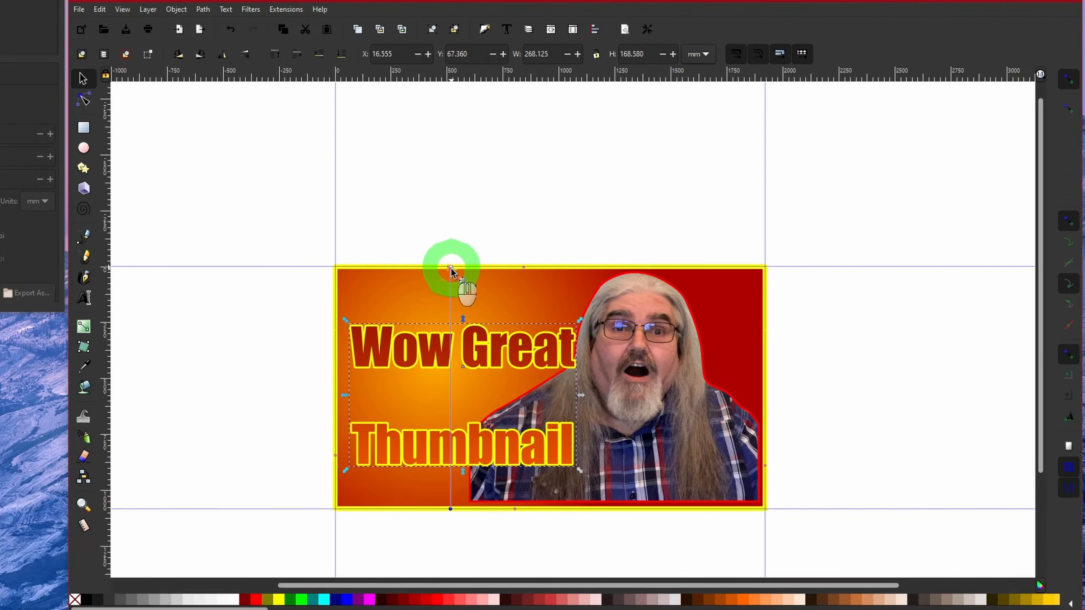
left_click_drag(450, 268, 456, 212)
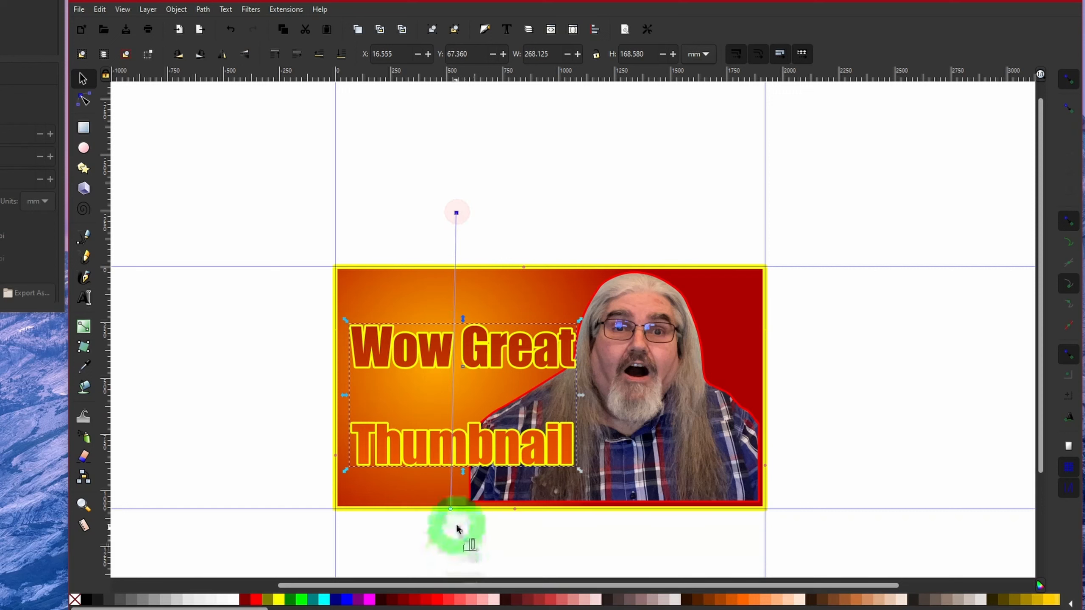
left_click_drag(450, 511, 455, 549)
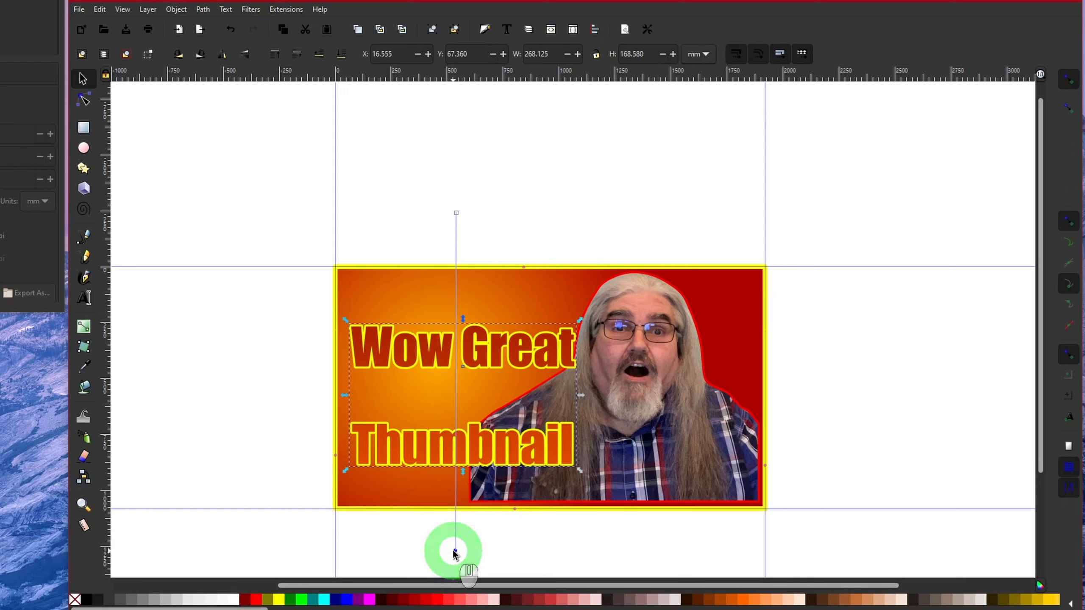
left_click_drag(455, 552, 455, 552)
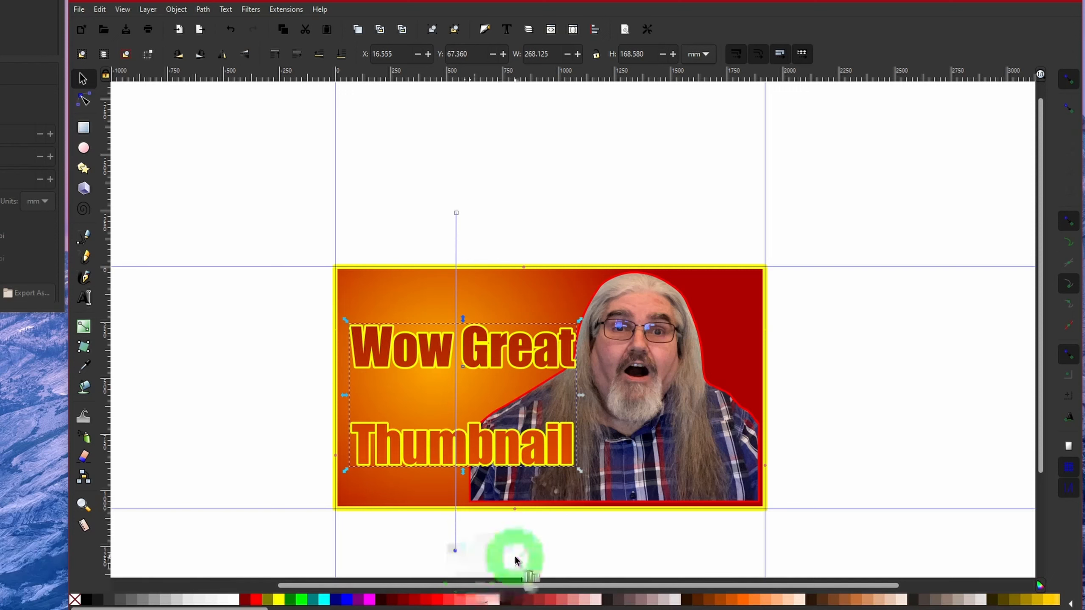
left_click(455, 552)
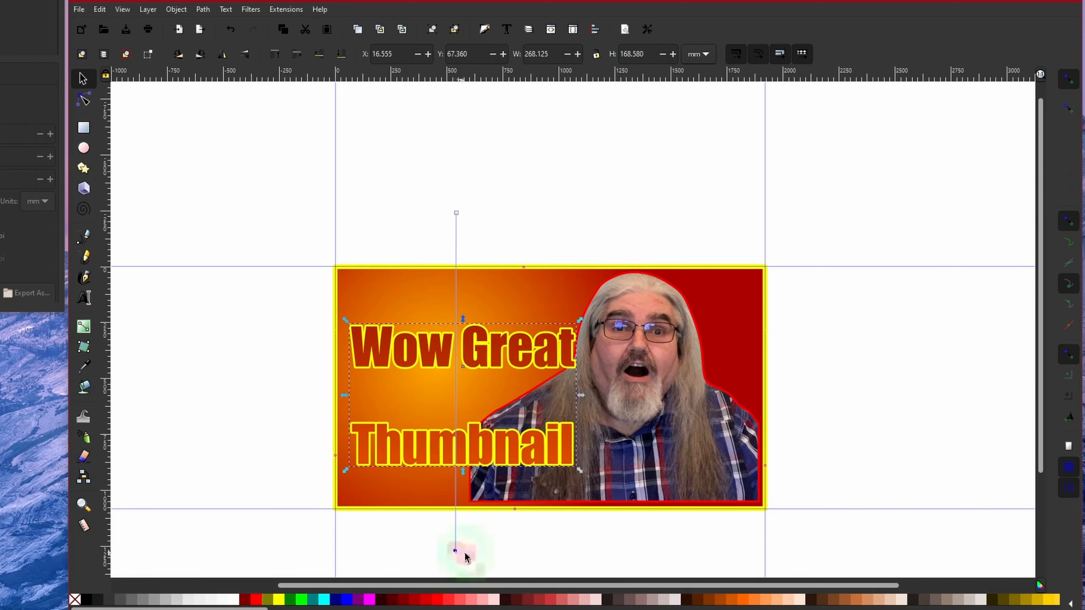
left_click(492, 538)
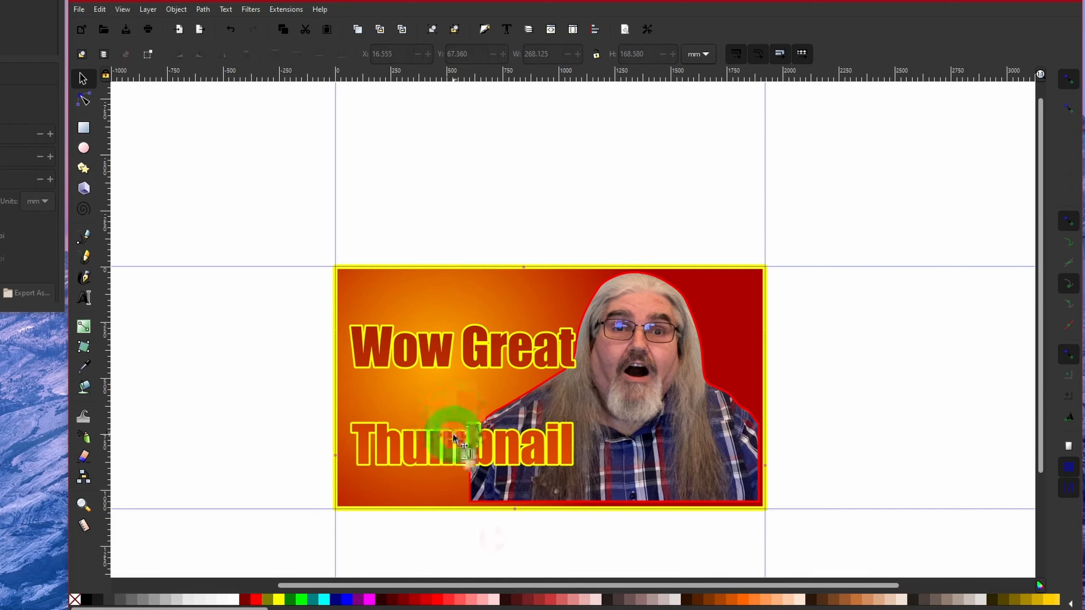
left_click(454, 436)
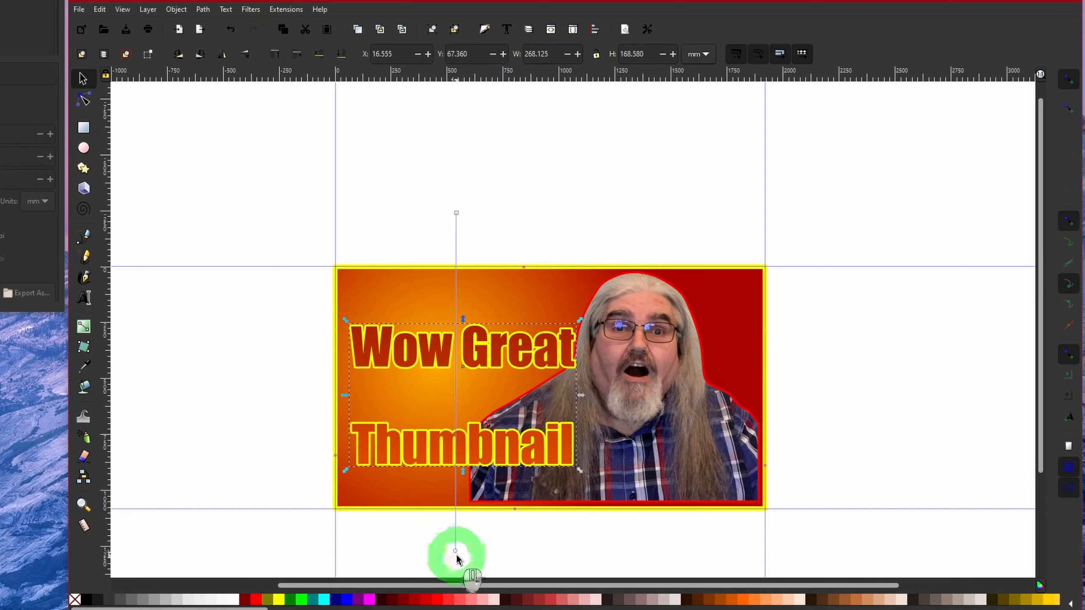
Angle the title's gradient diagonally from above the "W" to below the end of "Thumbnail" and colour its upper stop red (212, 0, 0)
left_click_drag(455, 551, 558, 490)
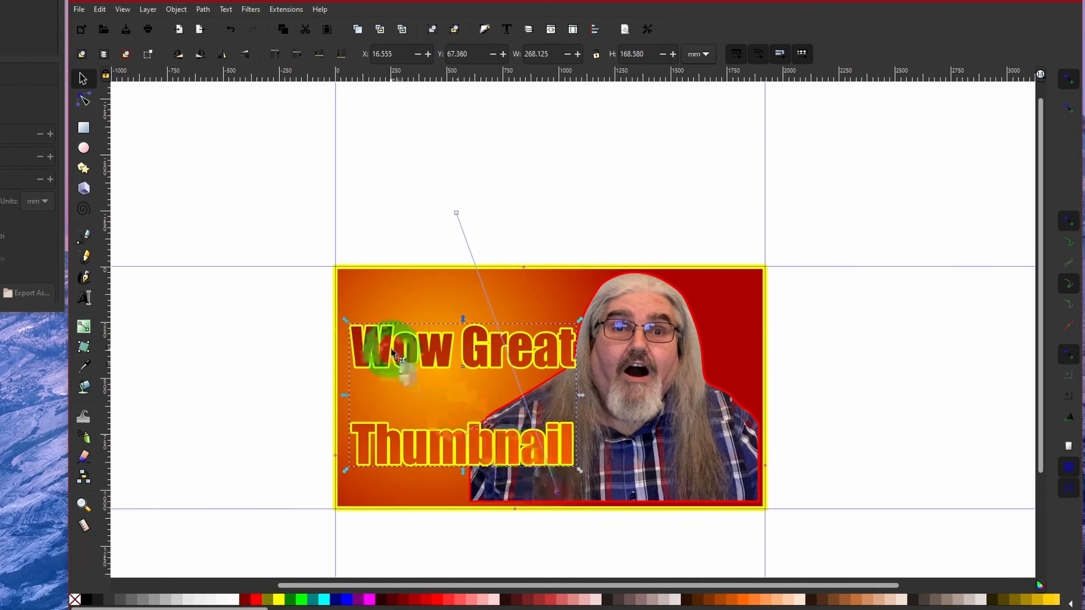
left_click_drag(456, 212, 356, 303)
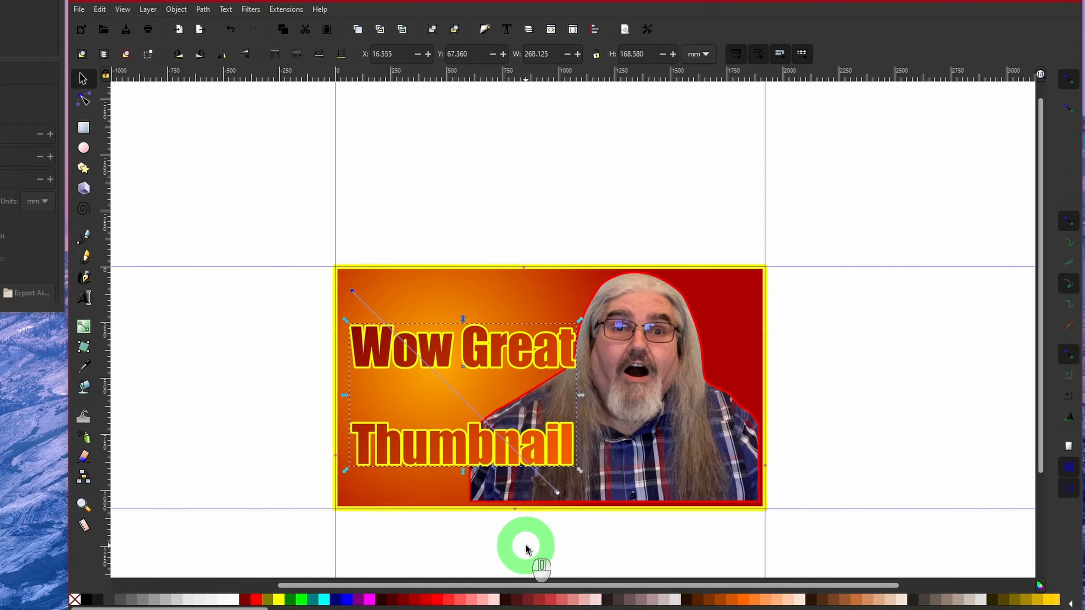
key("5")
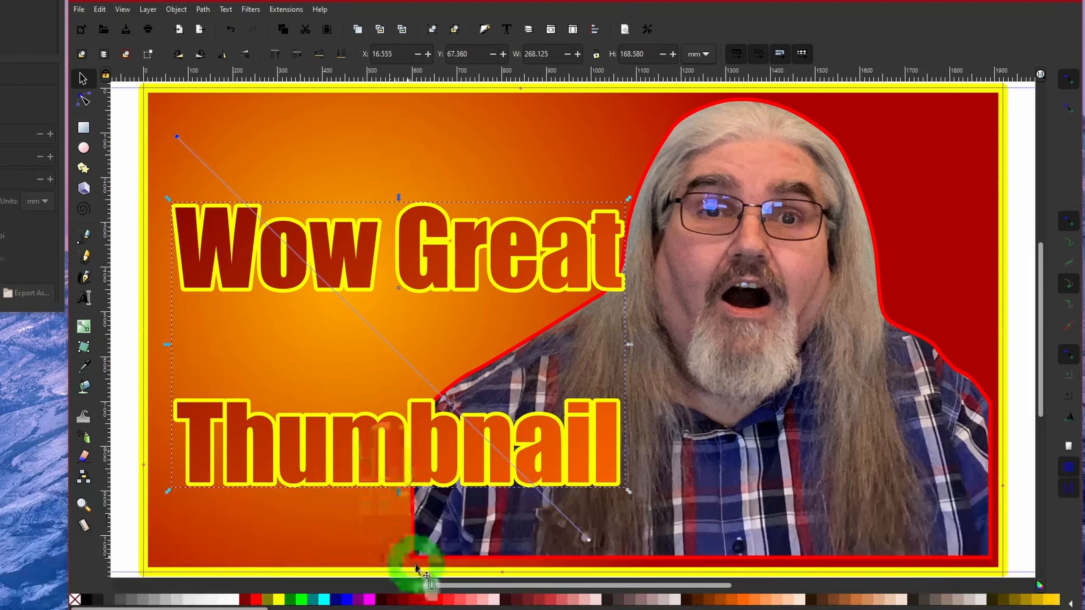
left_click(427, 599)
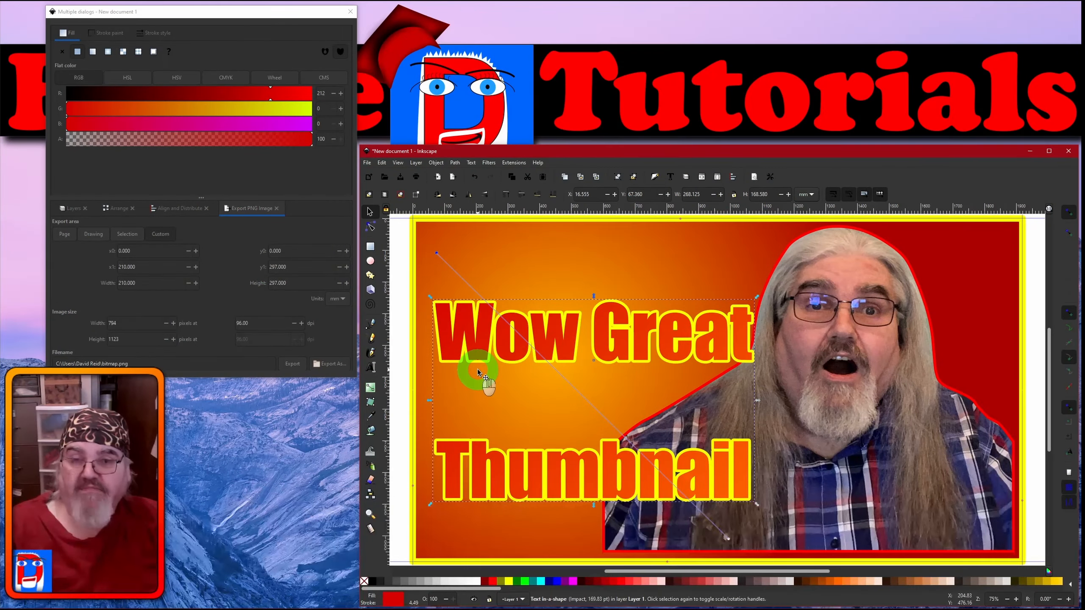
Review the available stroke paint types for the title, from flat color through linear and radial gradient to pattern
left_click(114, 39)
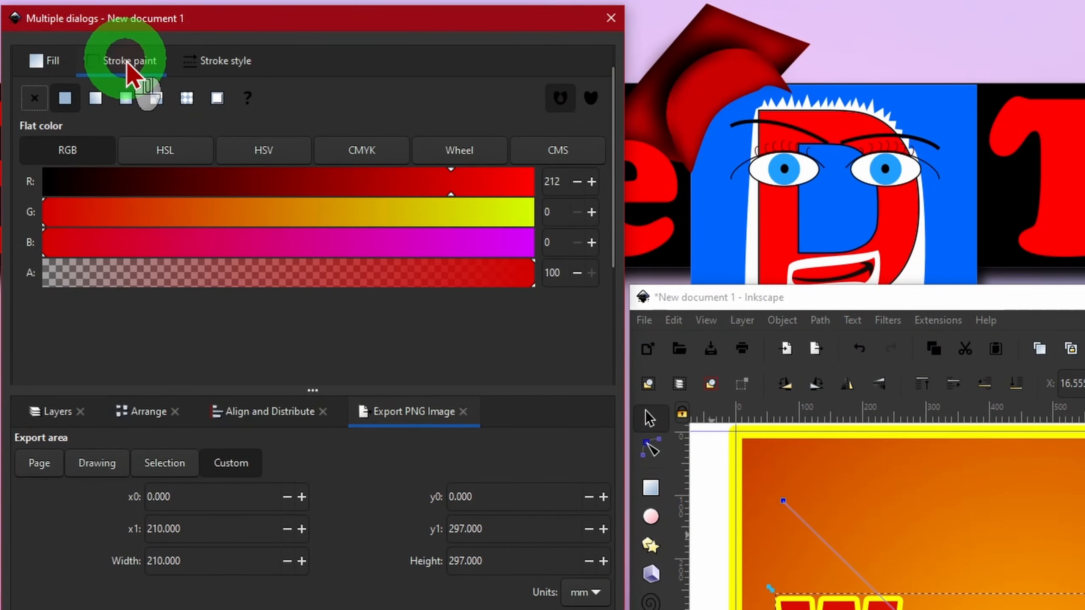
left_click(65, 99)
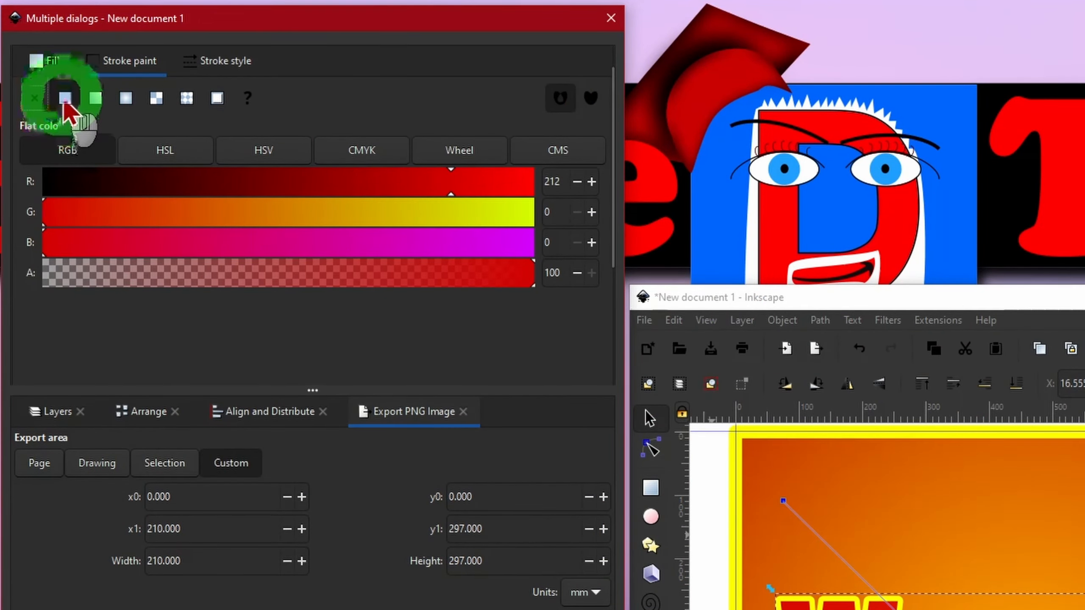
left_click(95, 100)
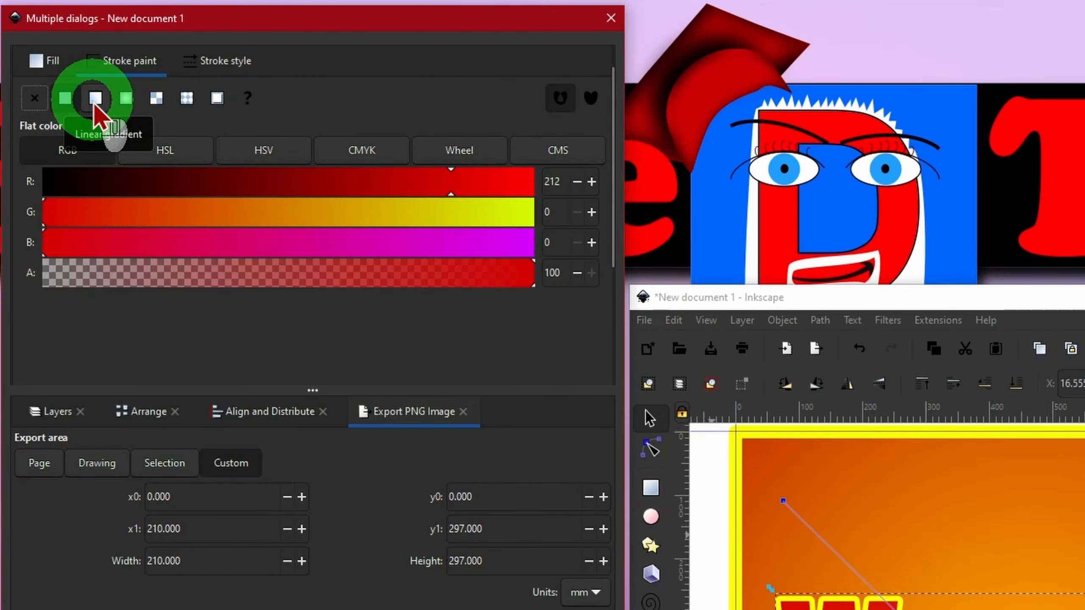
left_click(126, 100)
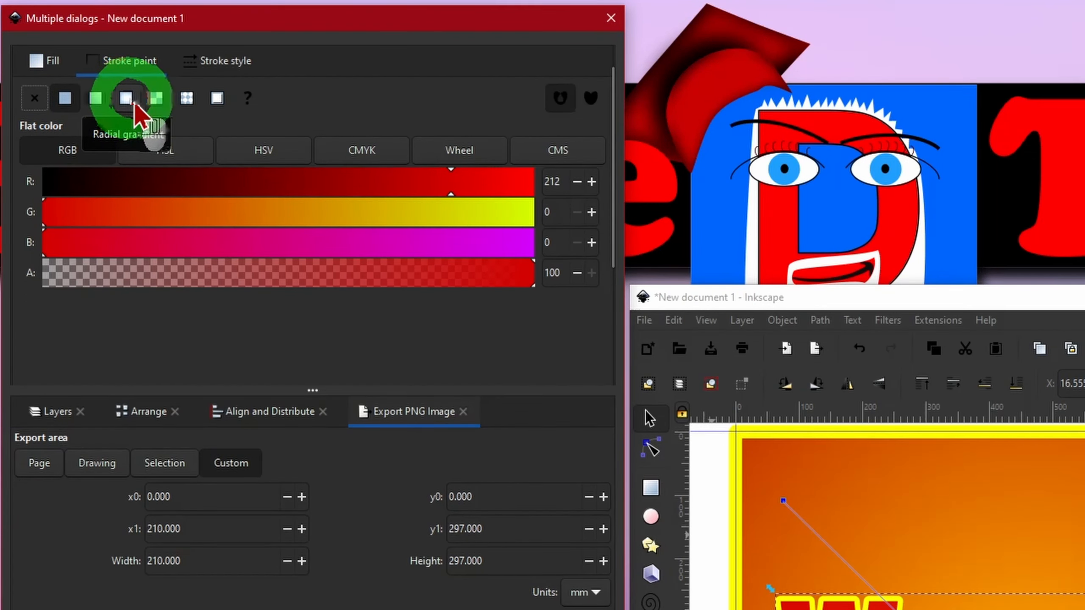
left_click(159, 102)
left_click(185, 100)
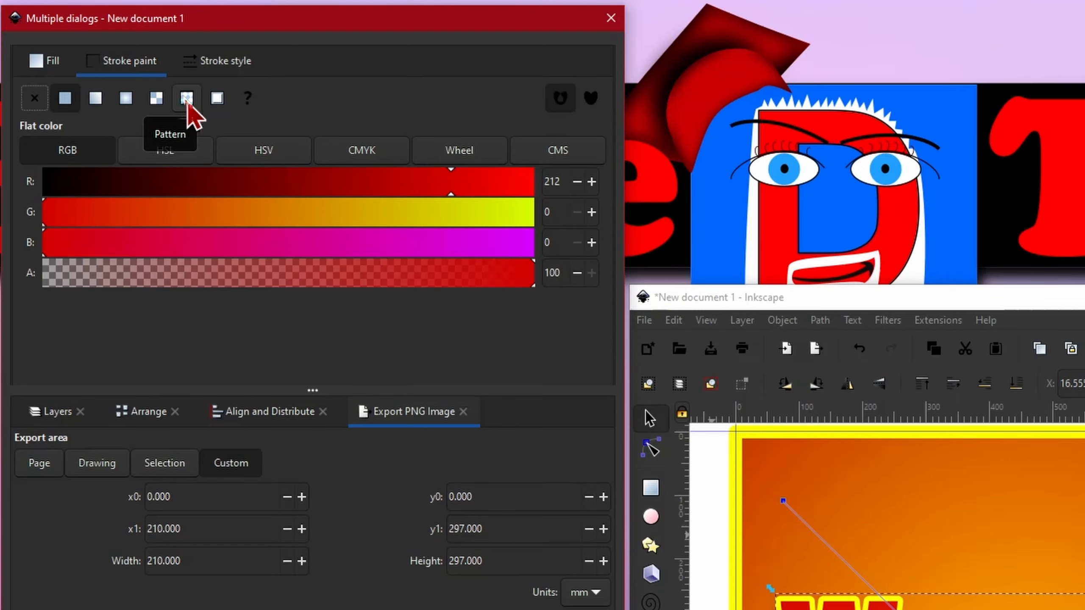
left_click(188, 104)
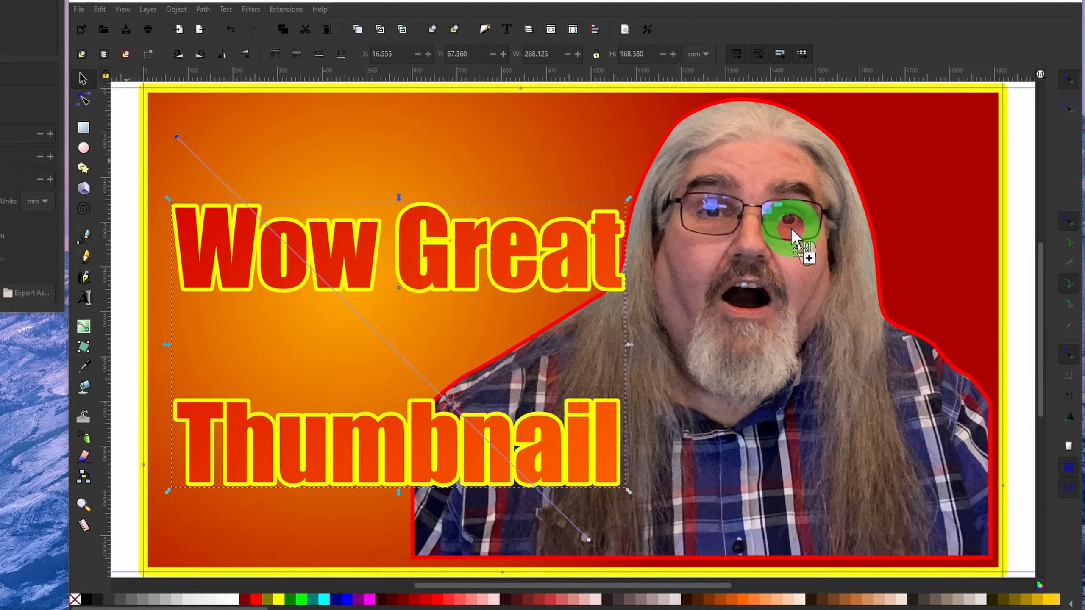
Bring the blue Windows logo image onto the page and place it in the page's upper-right corner
left_click_drag(792, 230, 791, 230)
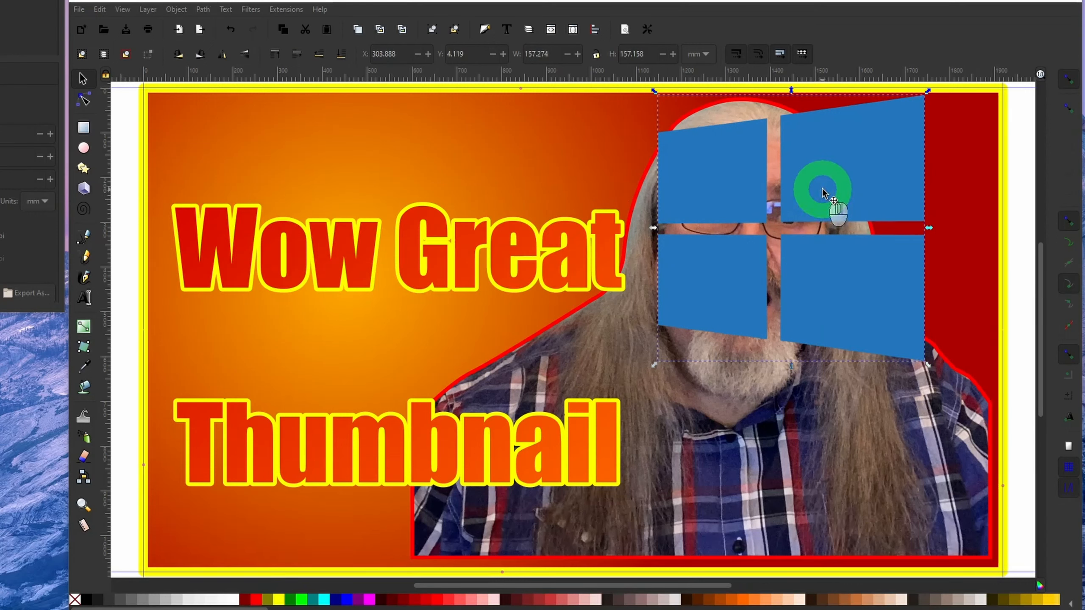
left_click_drag(822, 193, 888, 197)
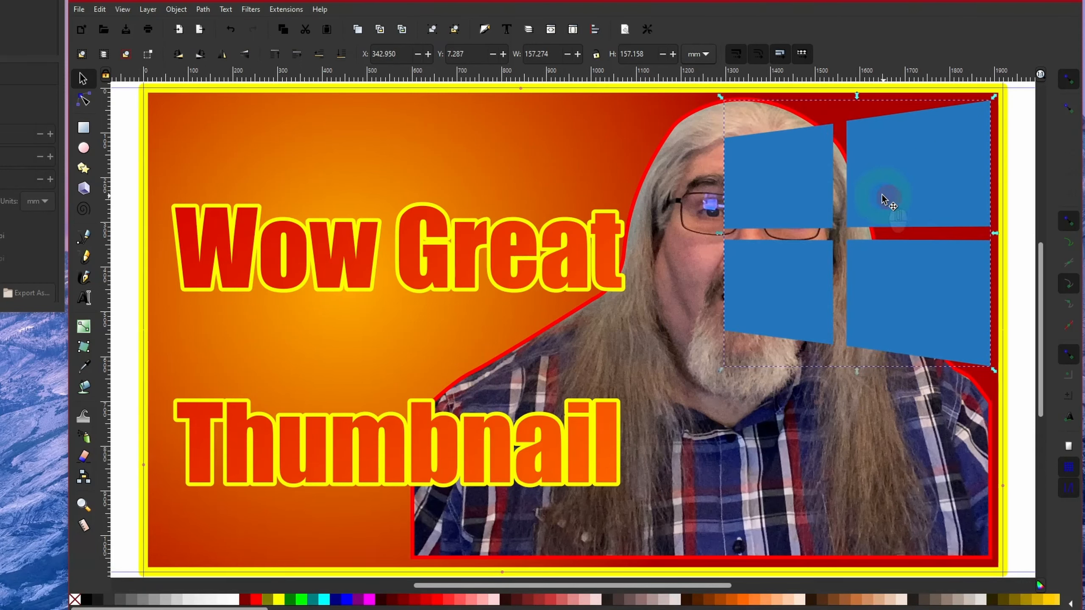
Shift the man's cut-out photo left by about 53 mm and scale it down to about 278 x 221 mm towards its lower-right corner
left_click(659, 353)
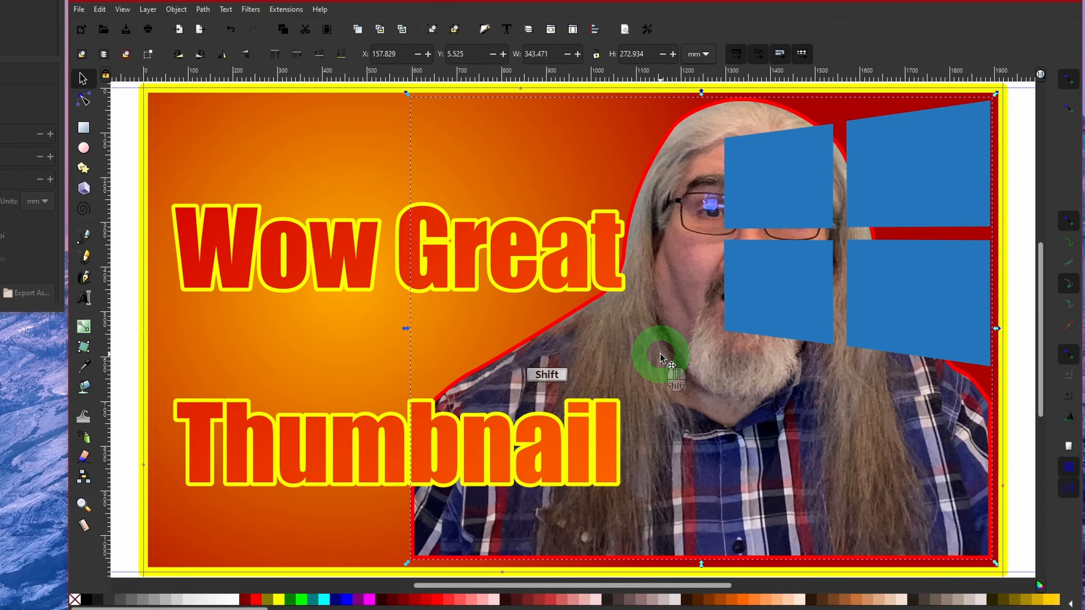
key("shift+Left")
key("shift+Left")
key("shift+Left")
key("shift+Left")
key("shift+Left")
key("shift+Left")
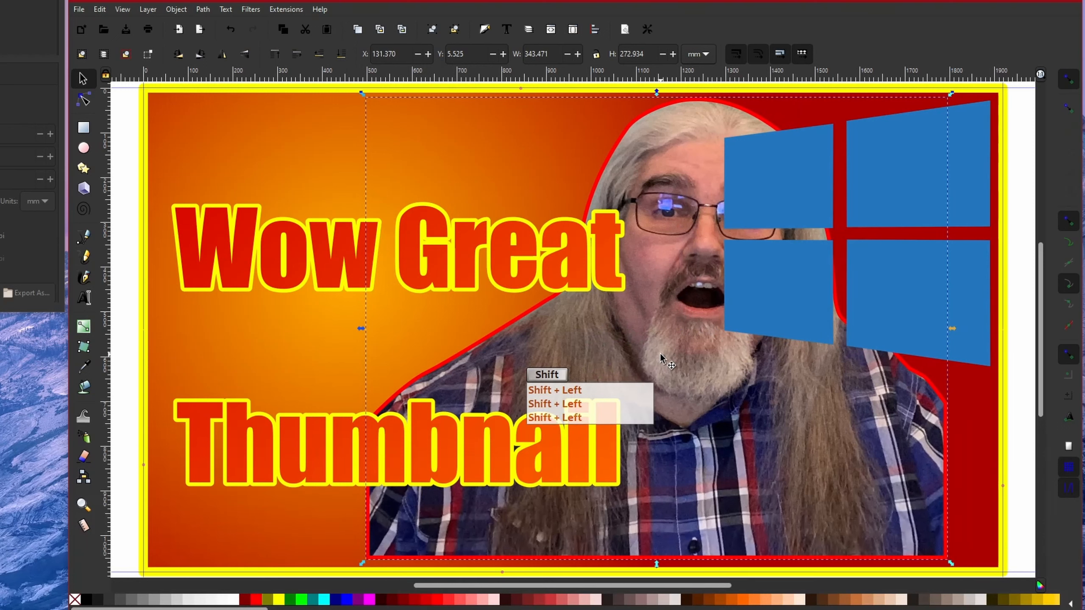
key("shift+Left")
key("shift+Left")
key("shift+Left")
key("shift+Left")
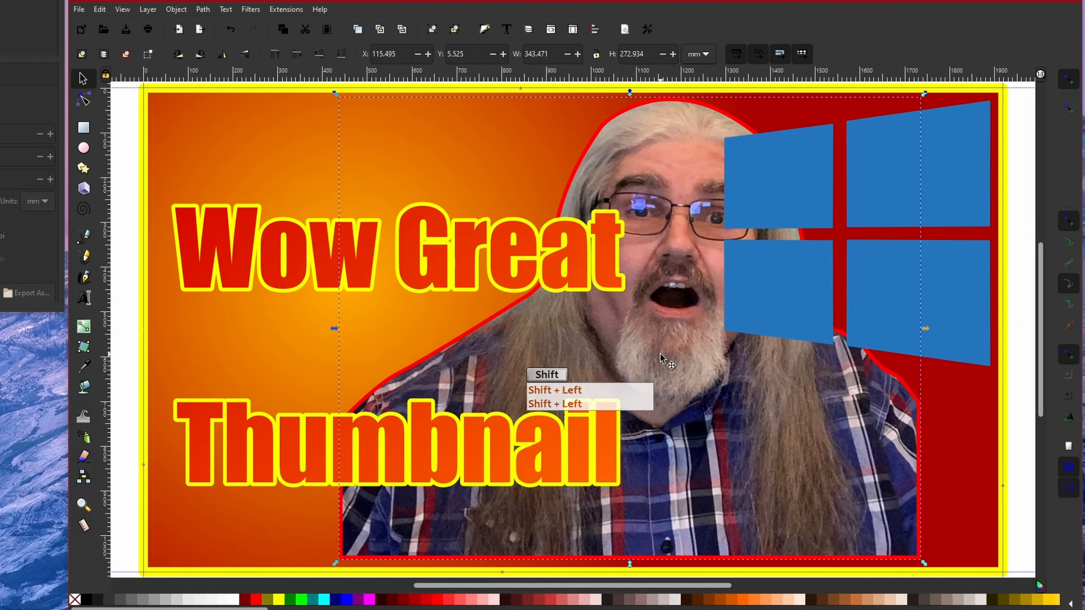
key("shift+Left")
key("shift+Left")
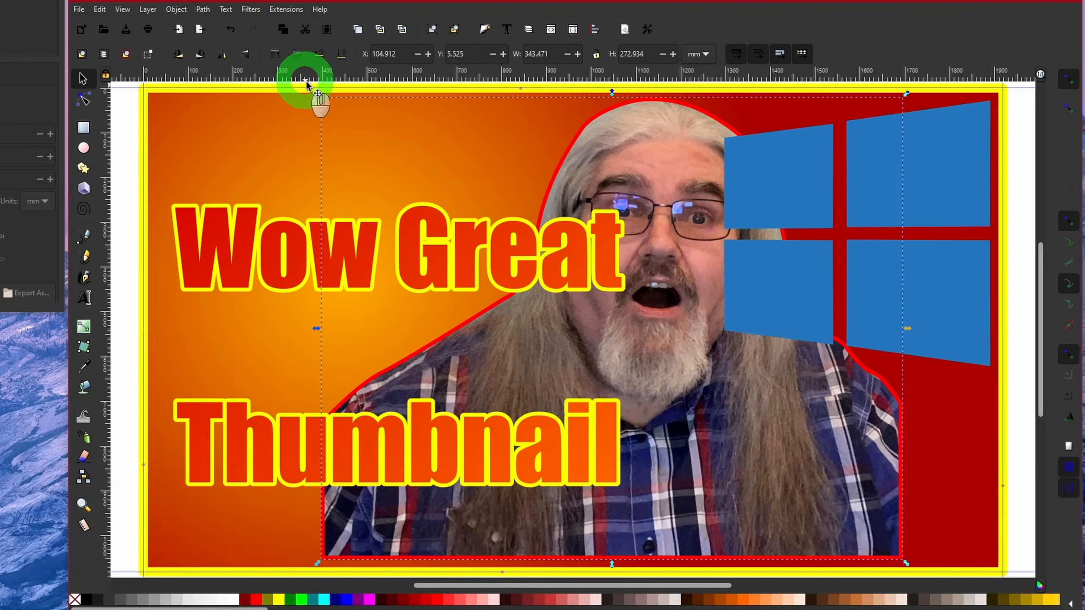
left_click_drag(317, 95, 346, 138)
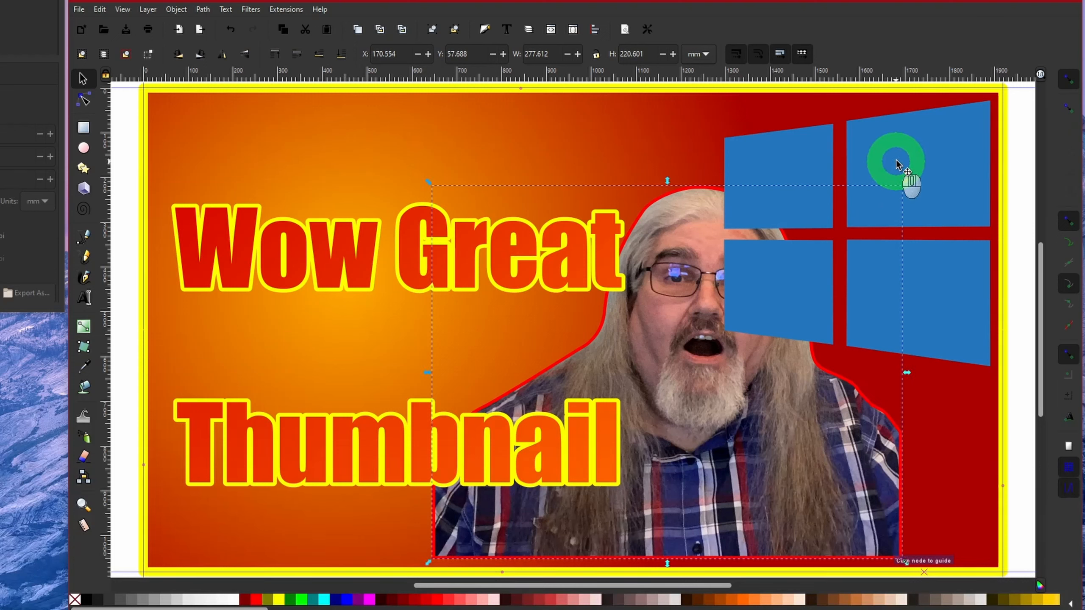
Lower the Windows logo in the stacking order so it sits behind the man's photo but above the background
left_click(925, 151)
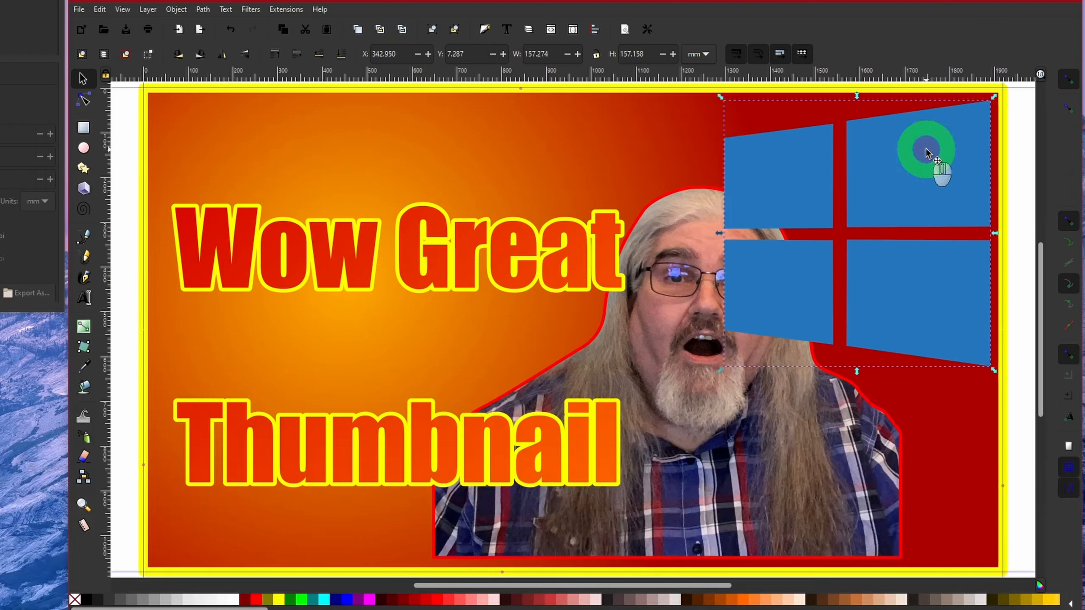
left_click(319, 55)
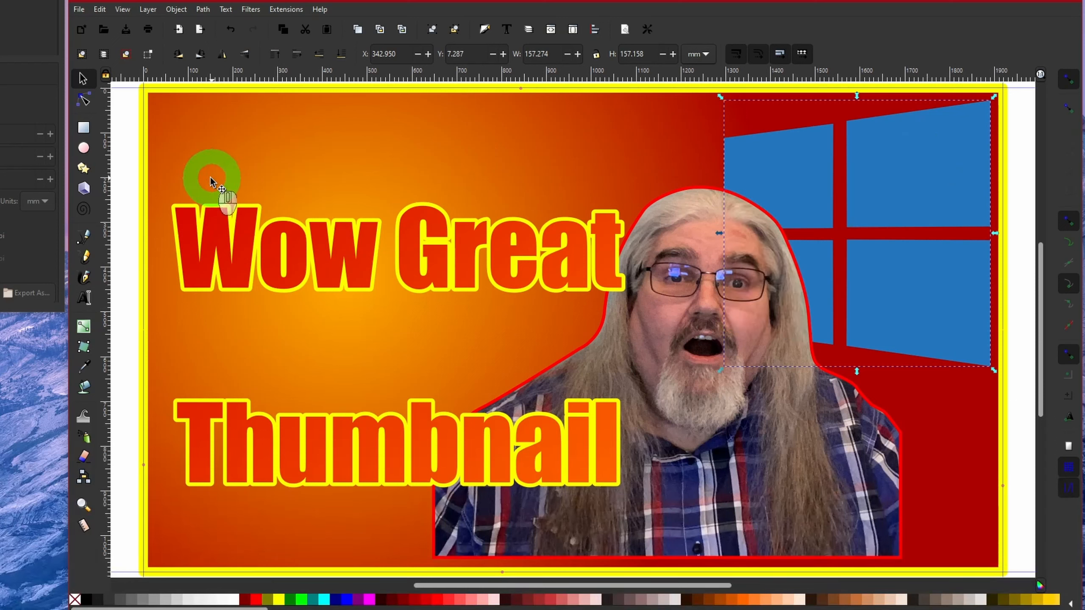
left_click(127, 164)
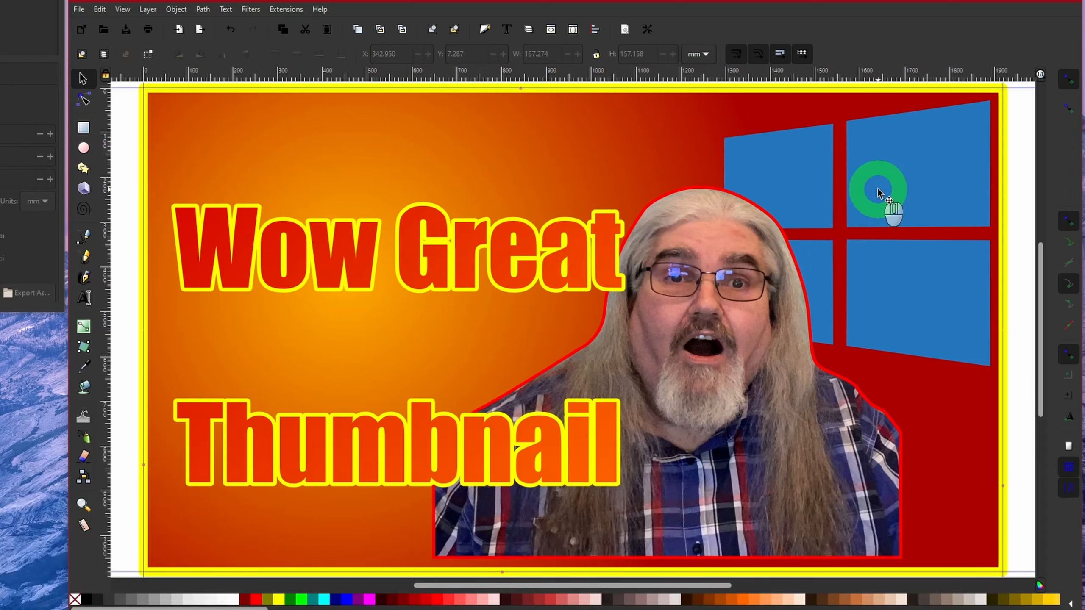
Start a Drop Shadow filter on the Windows logo with live preview enabled
left_click(879, 193)
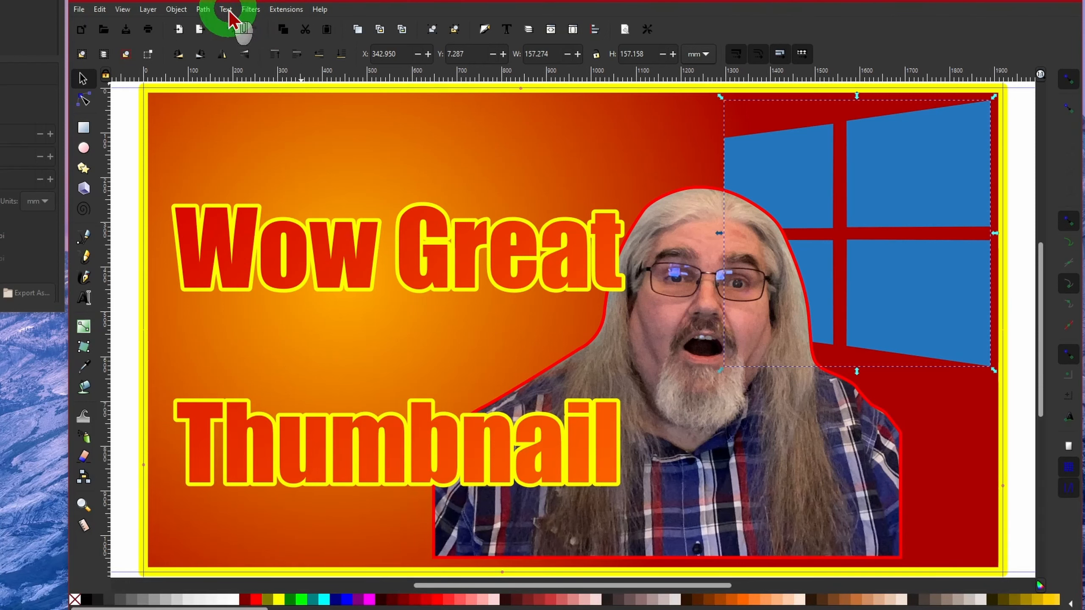
left_click(250, 10)
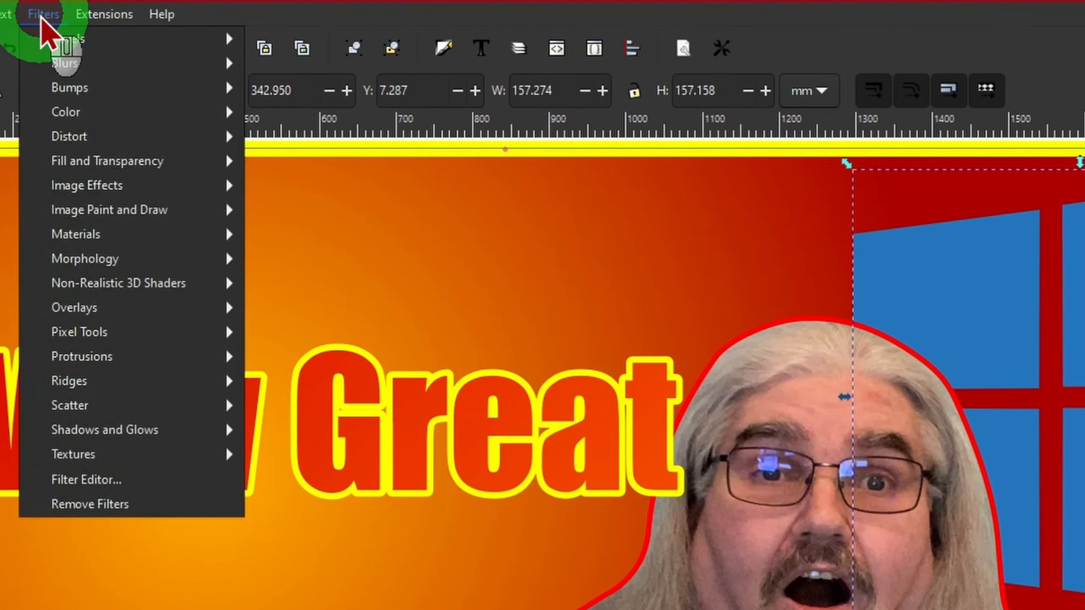
mouse_move(167, 430)
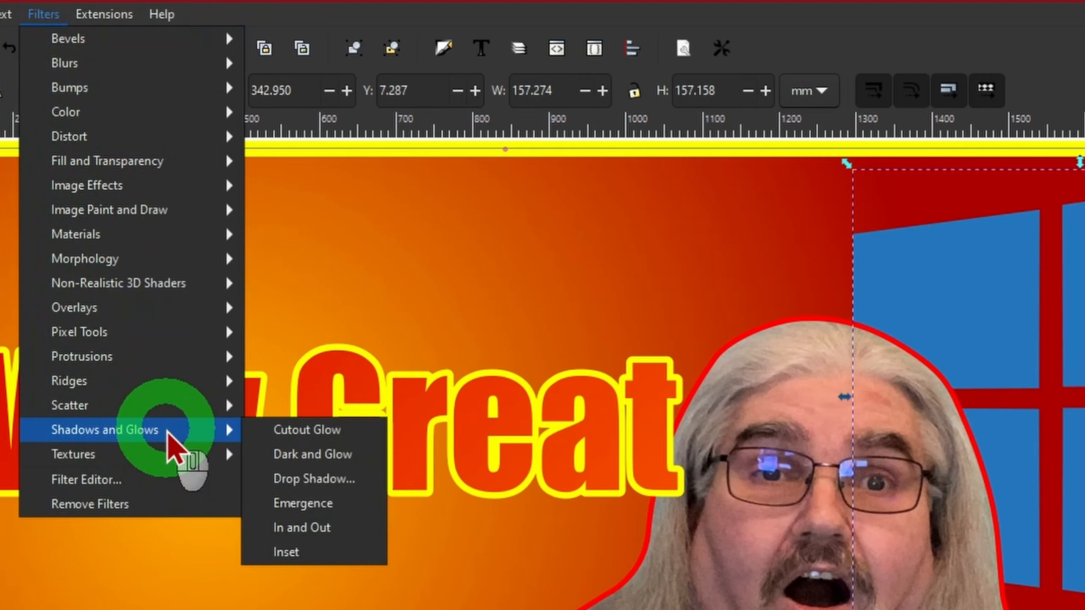
left_click(335, 479)
left_click_drag(370, 261, 348, 131)
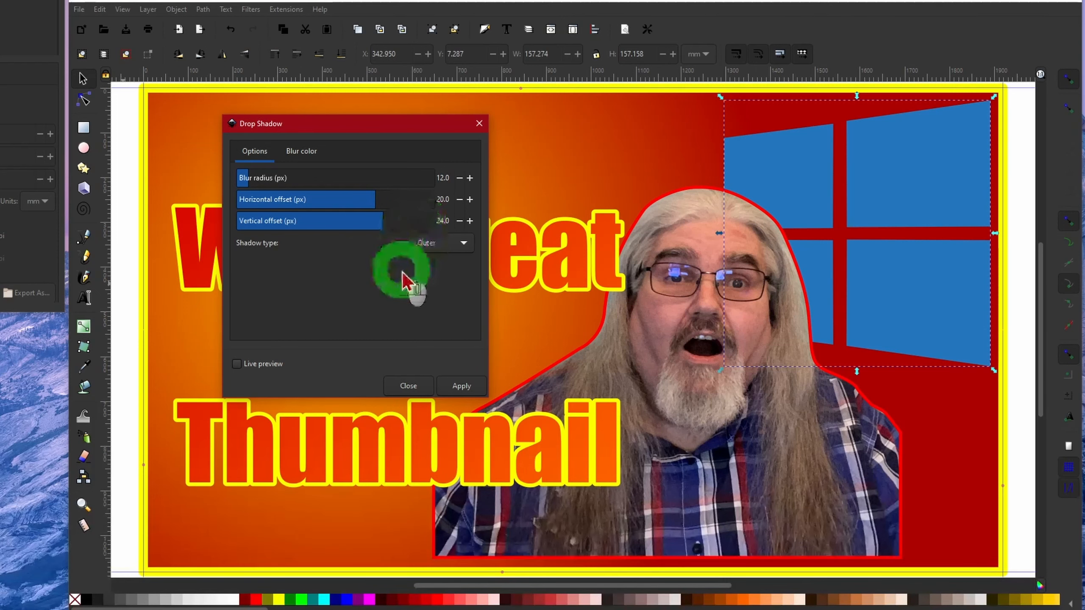
left_click(237, 364)
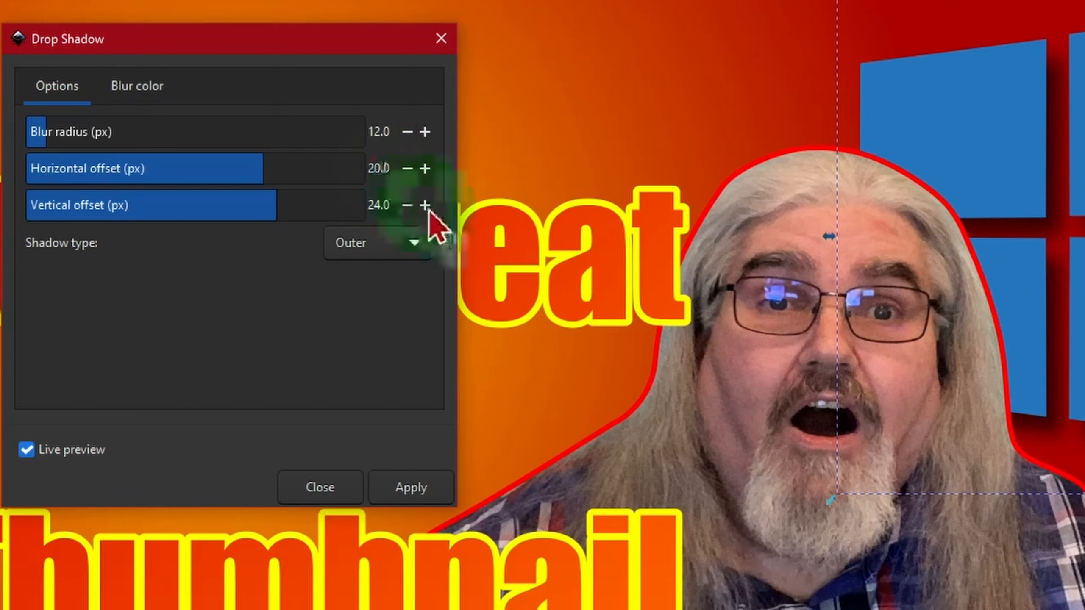
Set the logo shadow's horizontal offset to 10 px, vertical offset to 12 px and blur radius to 4.2 px, and apply it
left_click_drag(391, 170, 330, 162)
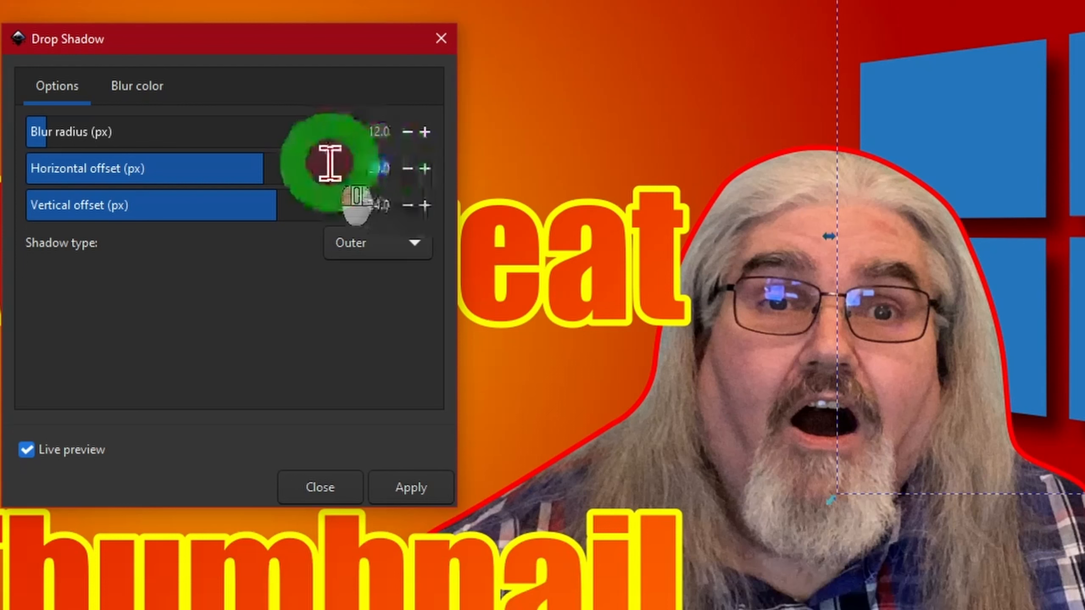
type("1")
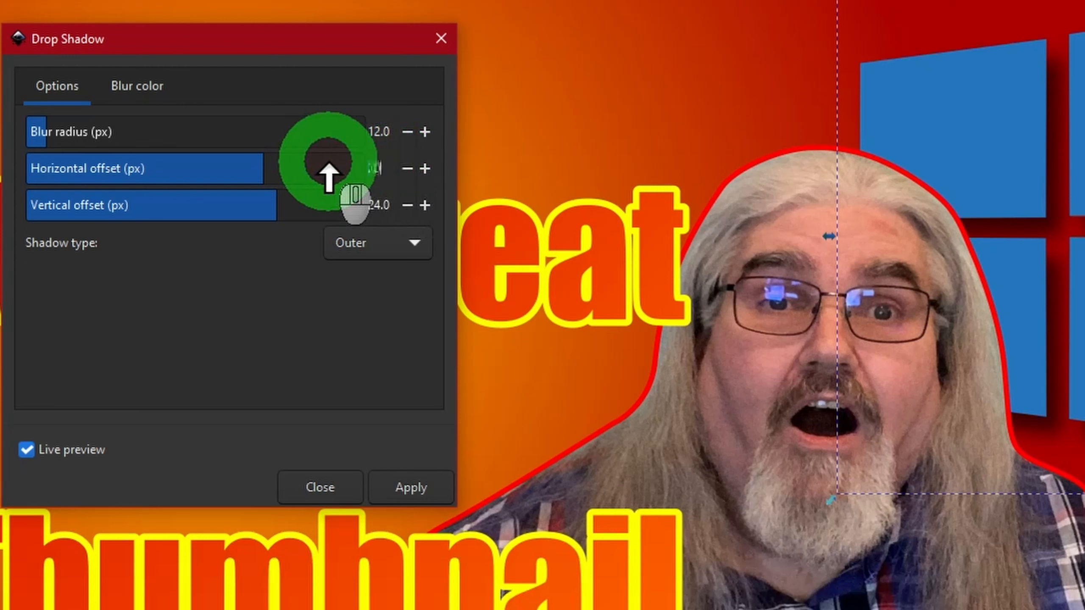
type("0")
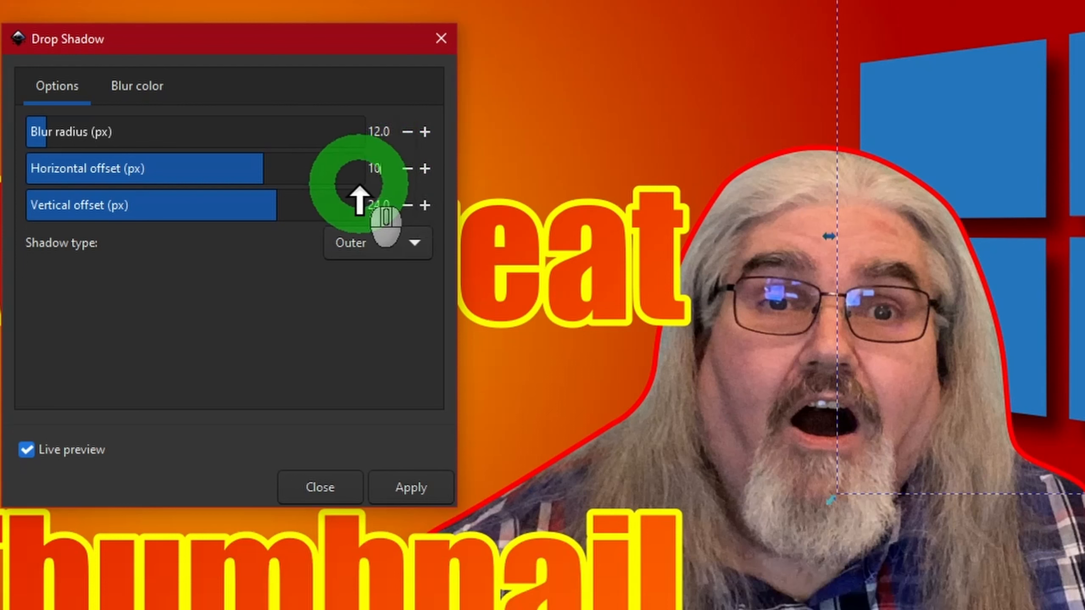
key("Tab")
left_click_drag(387, 205, 340, 194)
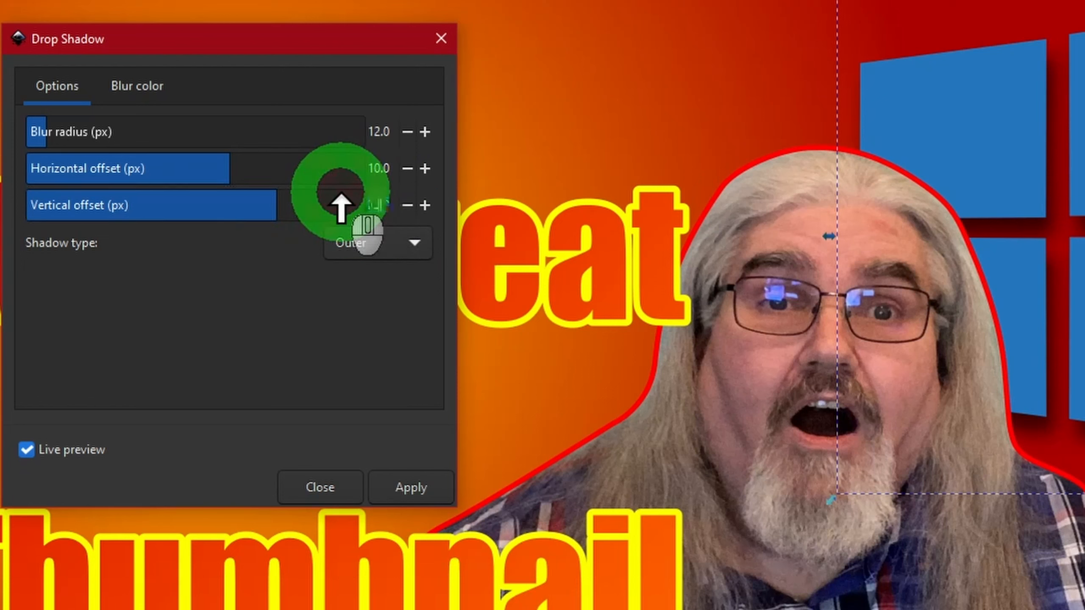
type("12")
key("Tab")
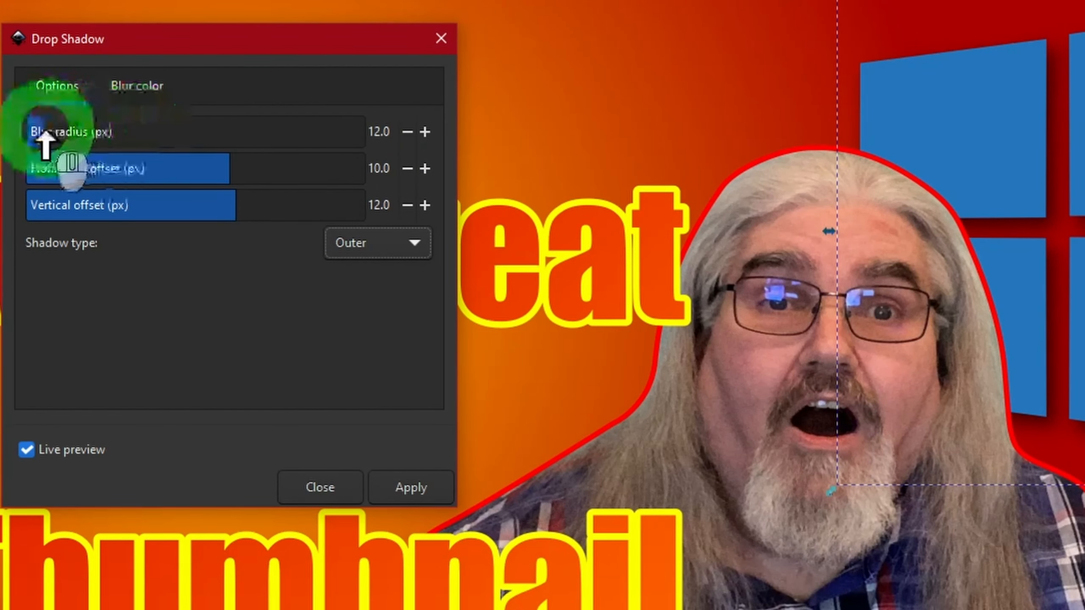
mouse_move(45, 145)
left_mouse_down()
mouse_move(31, 144)
mouse_move(42, 145)
mouse_move(32, 132)
left_mouse_up()
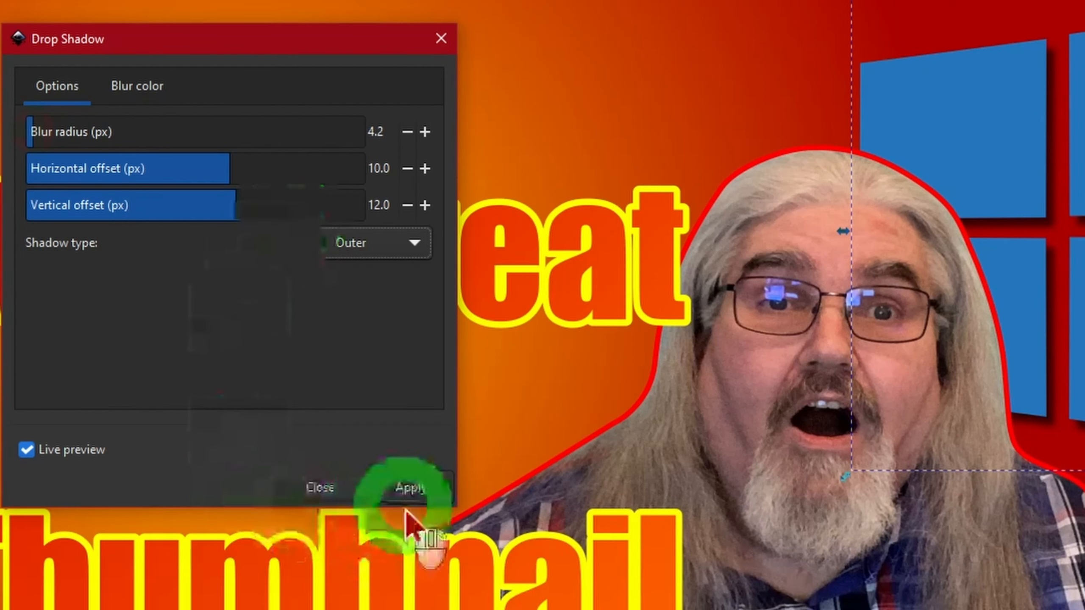
left_click(408, 493)
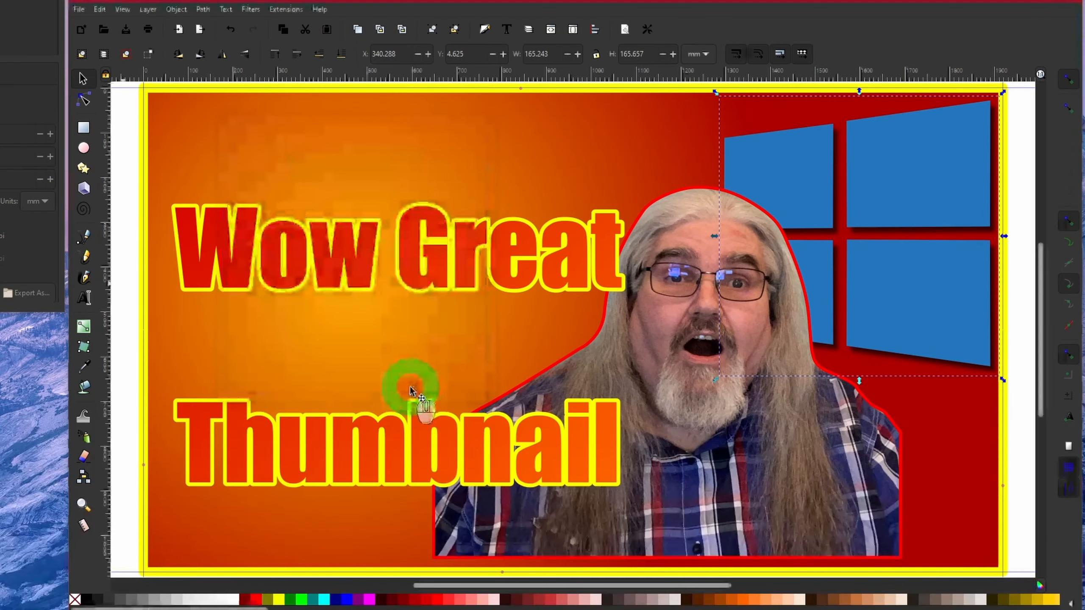
Nudge the shadowed Windows logo slightly left to about X 337 mm, away from the yellow border
key("shift+Left")
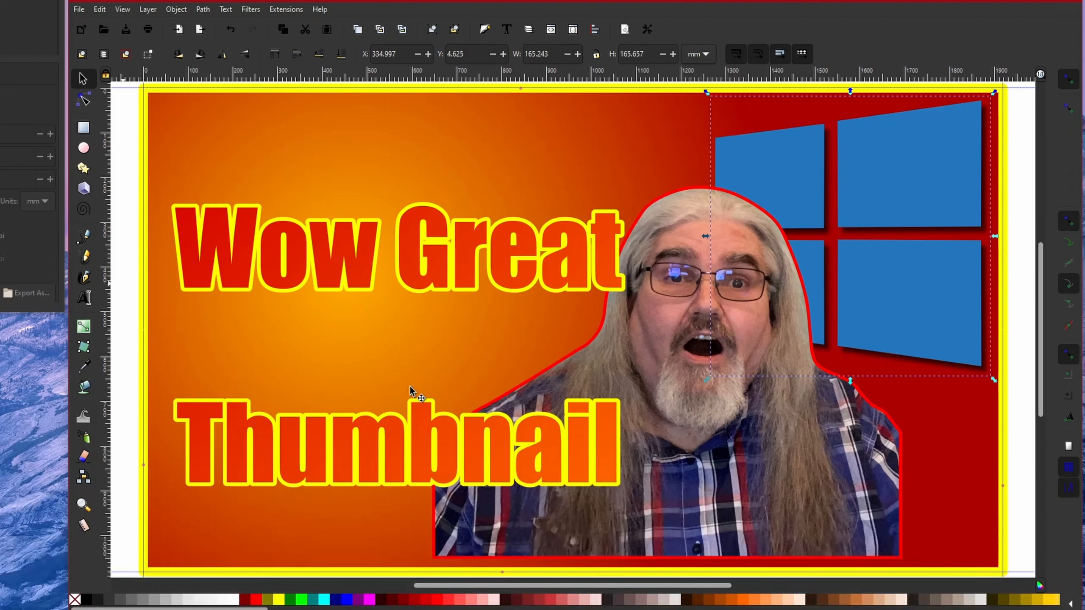
key("Right")
key("Right")
key("Right")
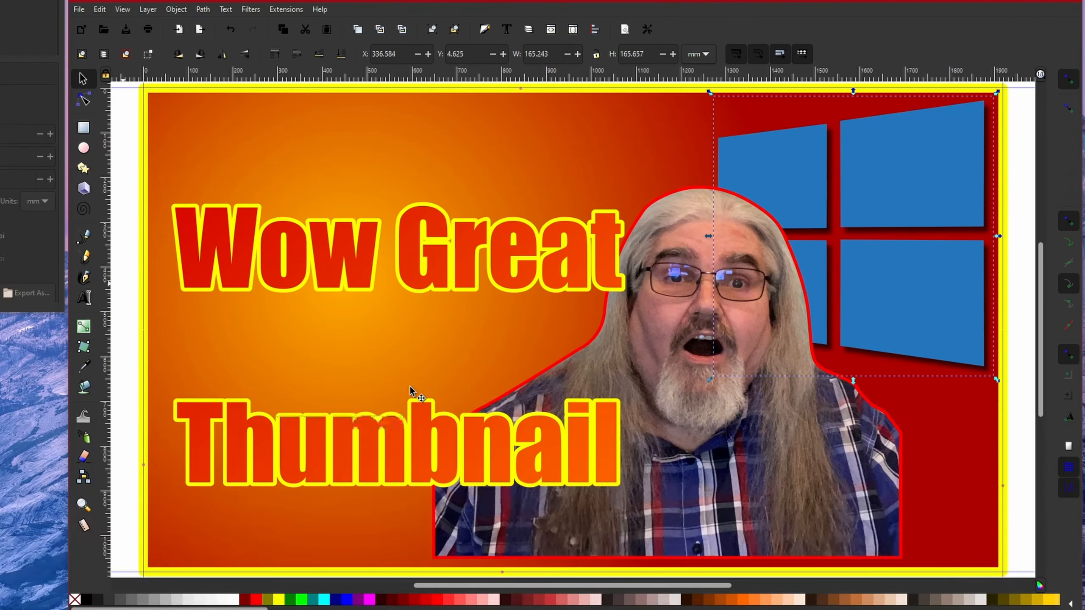
key("Right")
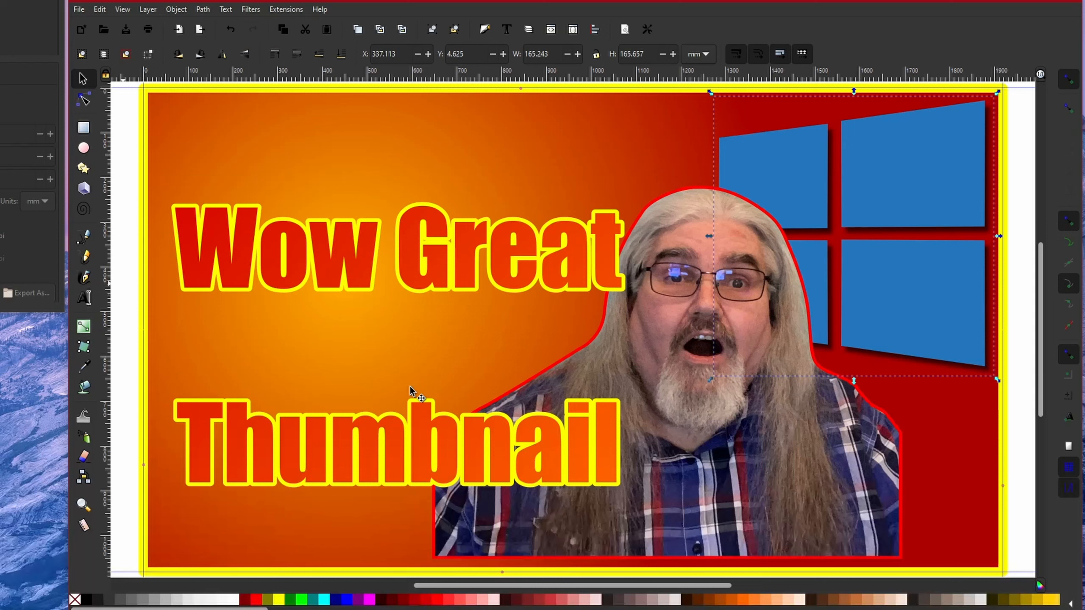
Start a Drop Shadow filter on the "Wow Great Thumbnail" title text with live preview enabled
left_click(357, 265)
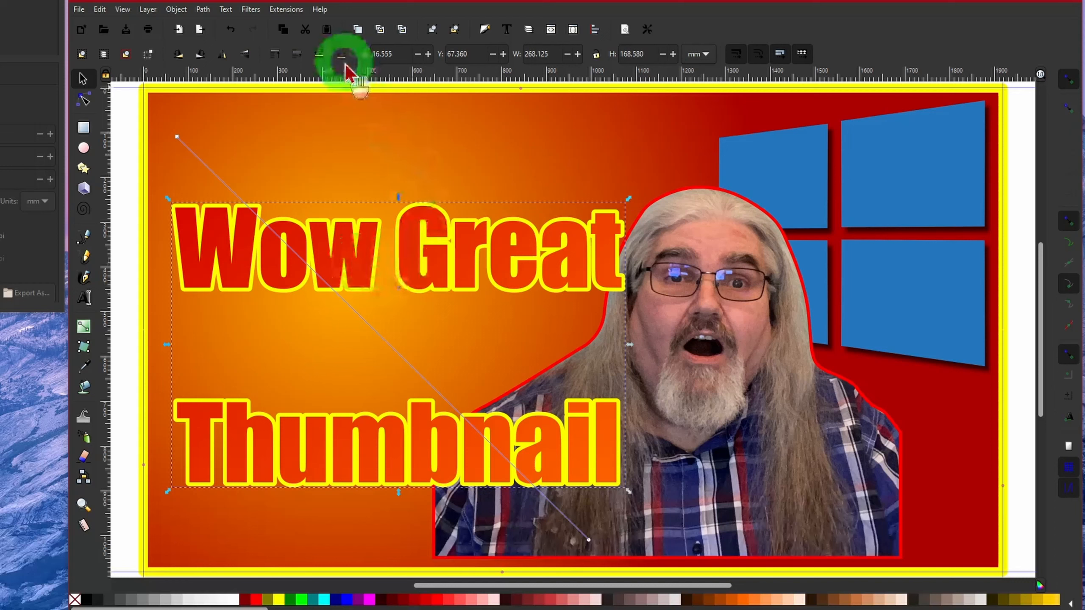
left_click(253, 13)
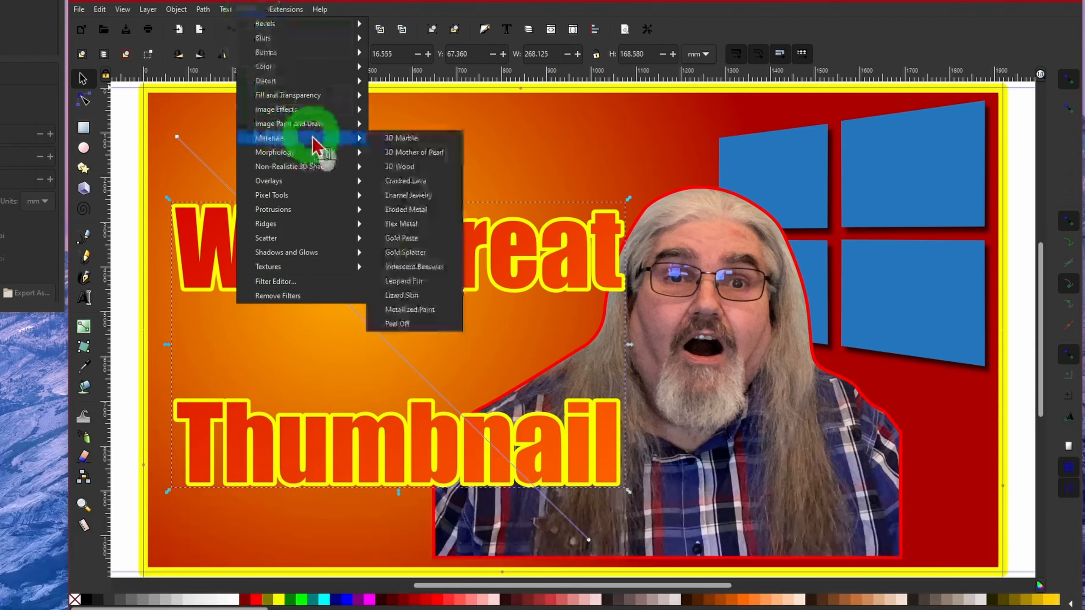
mouse_move(322, 268)
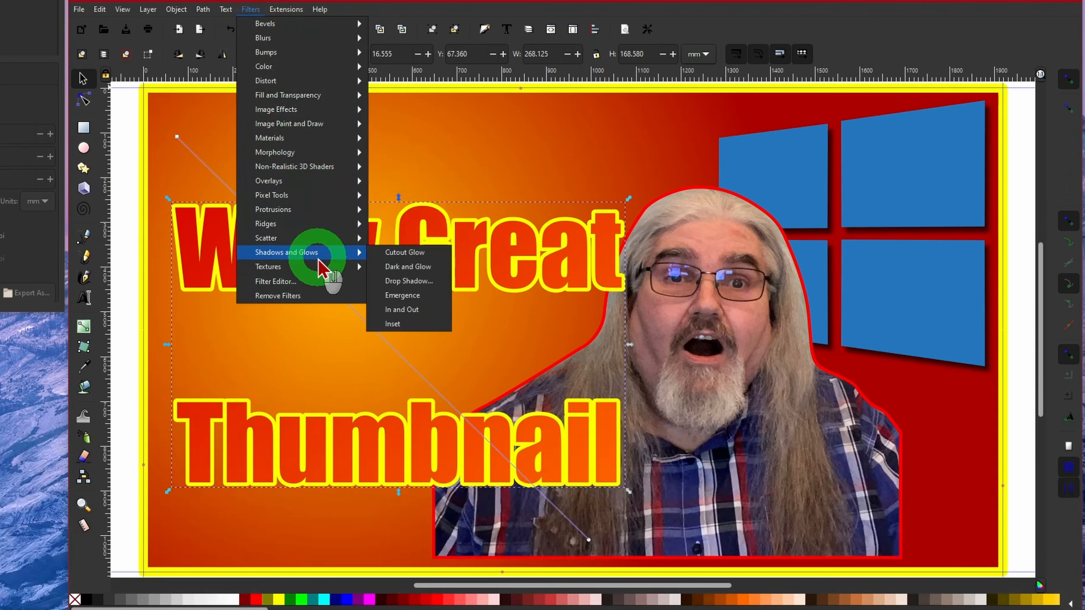
left_click(420, 282)
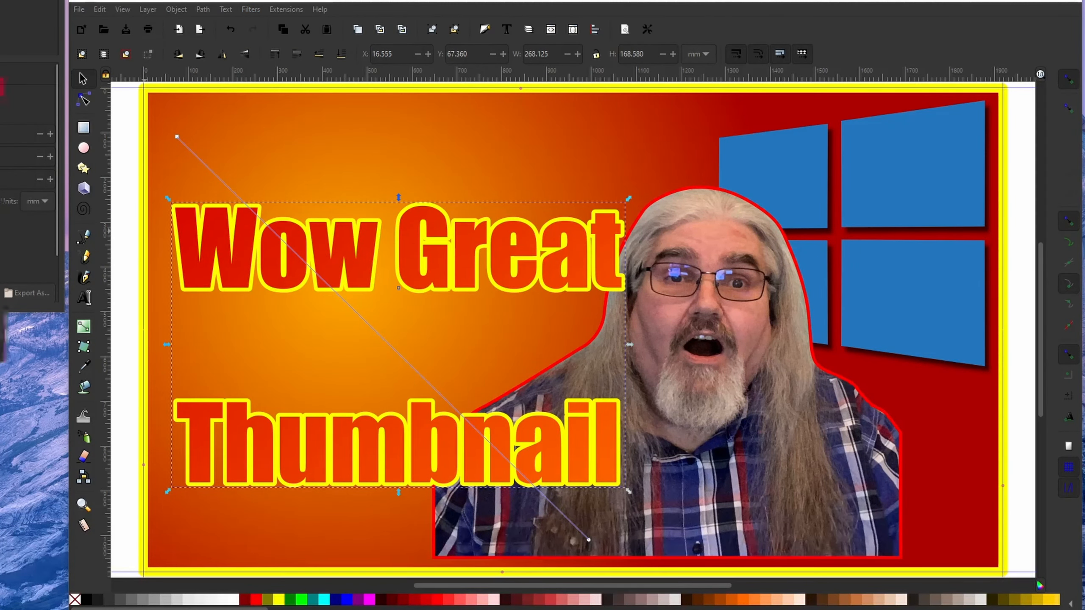
left_click_drag(517, 139, 869, 122)
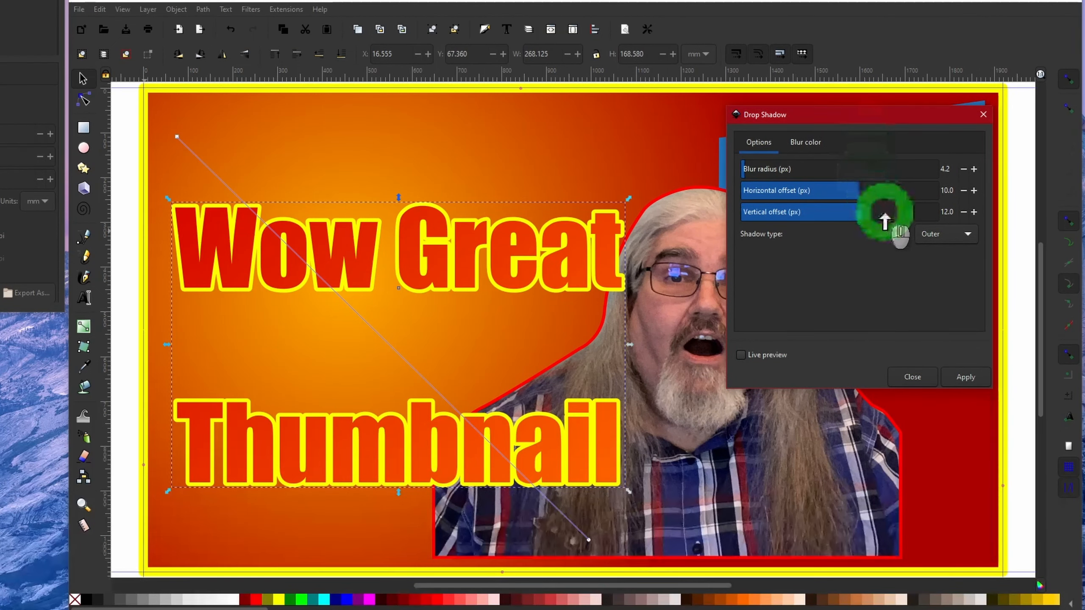
left_click(741, 355)
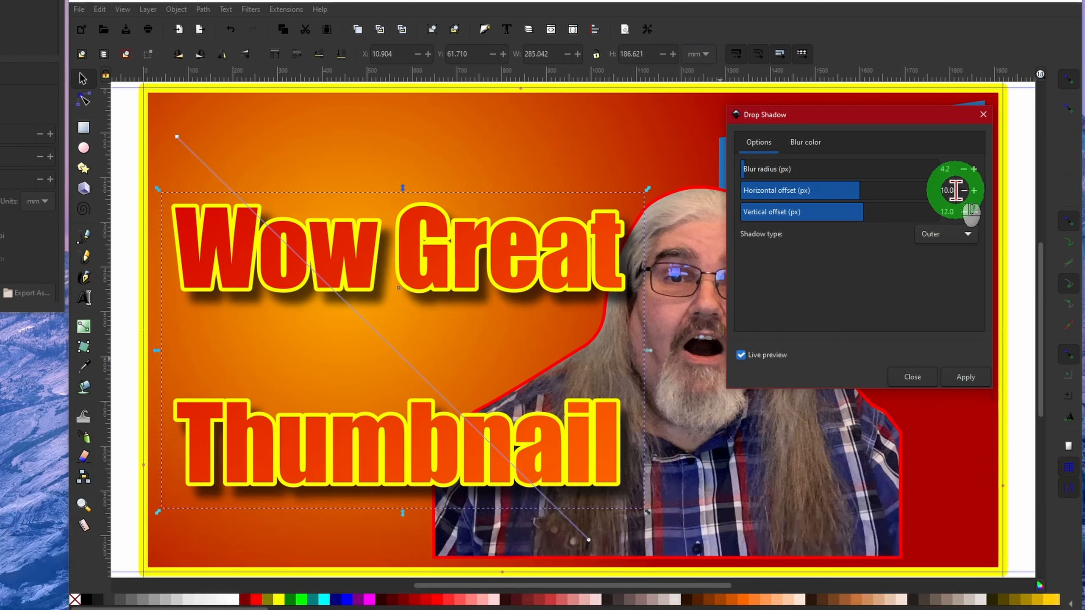
Set the title shadow's horizontal offset to 6 px and its vertical offset to 8 px
double_click(954, 191)
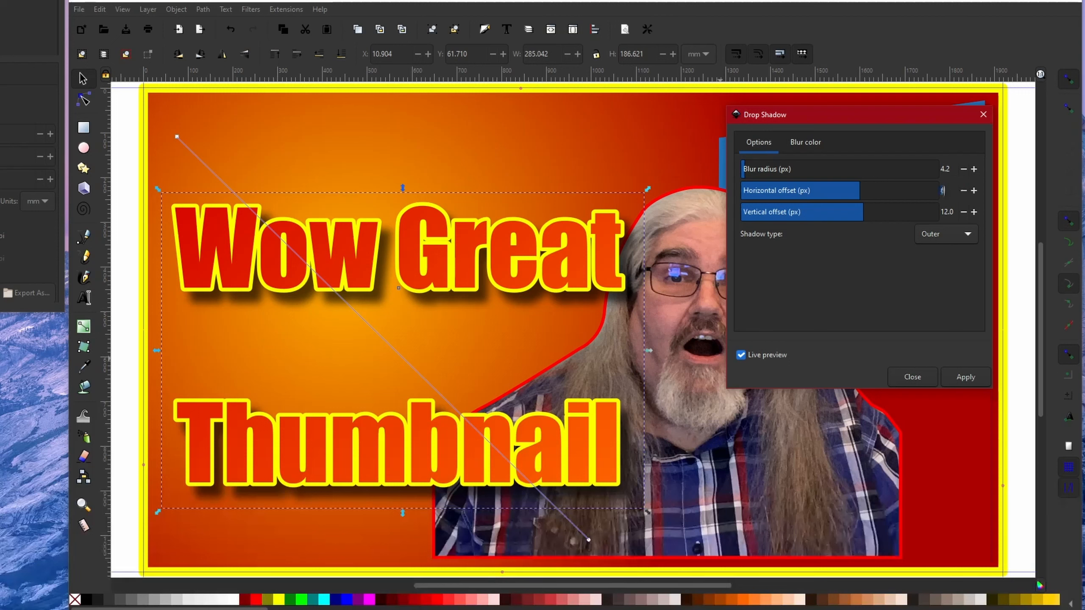
type("6")
key("Tab")
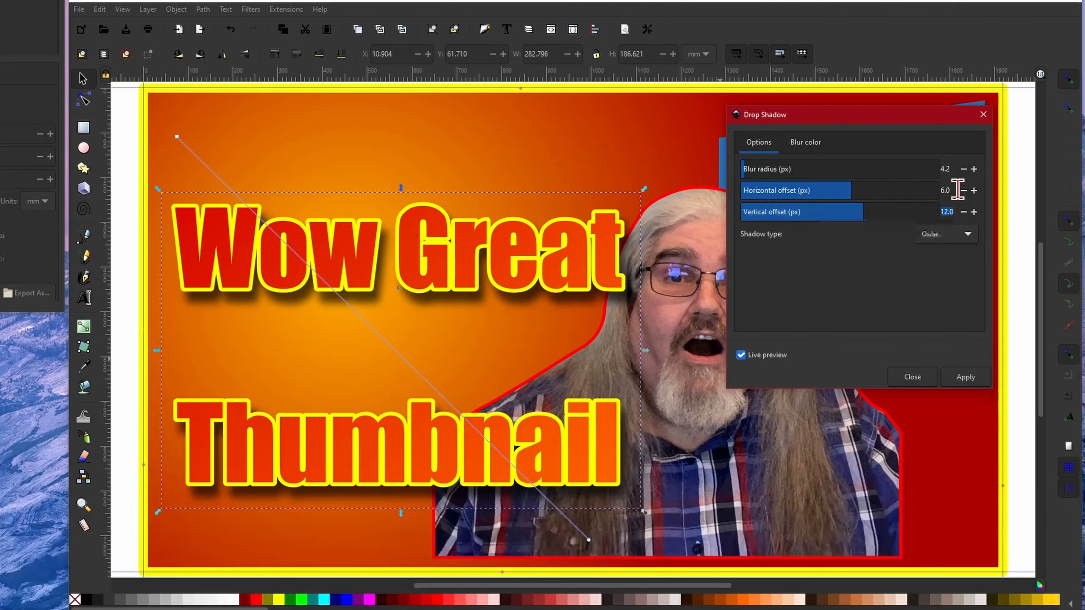
type("1")
key("Tab")
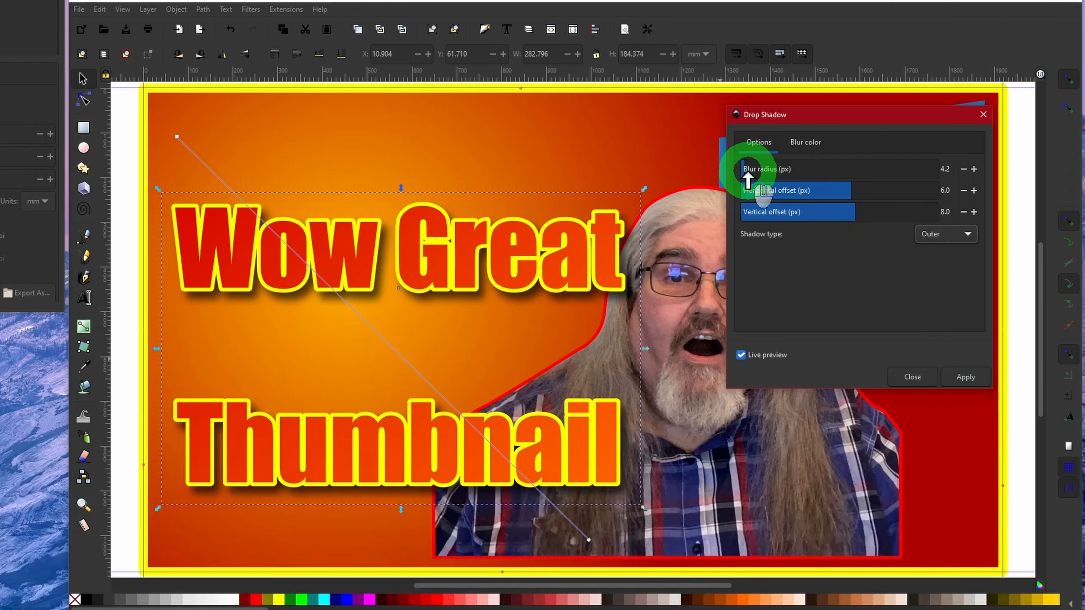
Reduce the title shadow's blur radius to 3 px, apply the filter and close its settings
left_click(745, 170)
left_click_drag(745, 169, 743, 171)
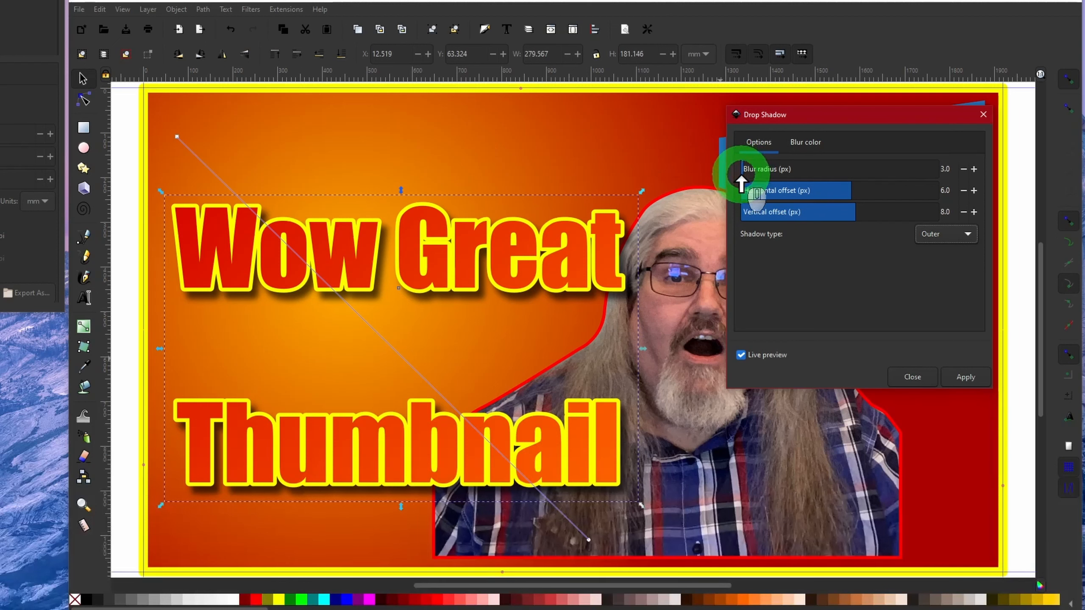
left_click(965, 377)
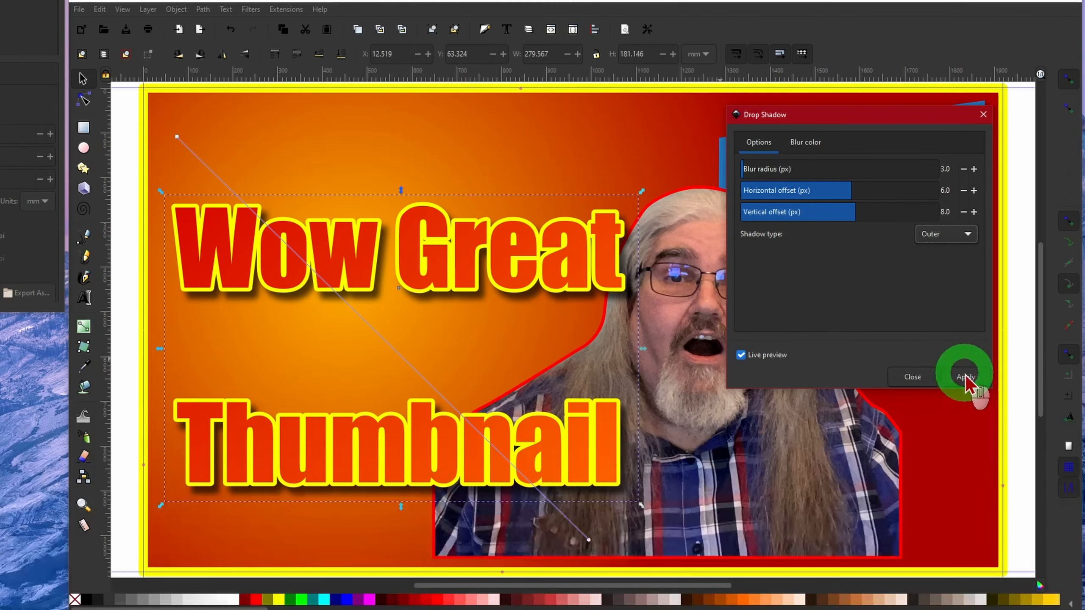
left_click(965, 377)
left_click(918, 378)
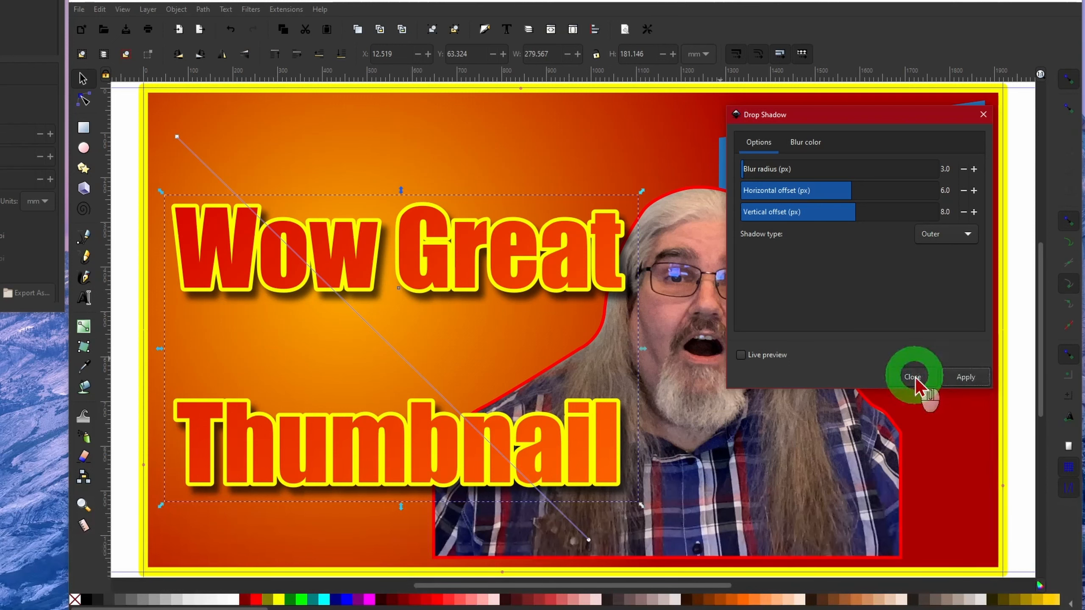
left_click(803, 449)
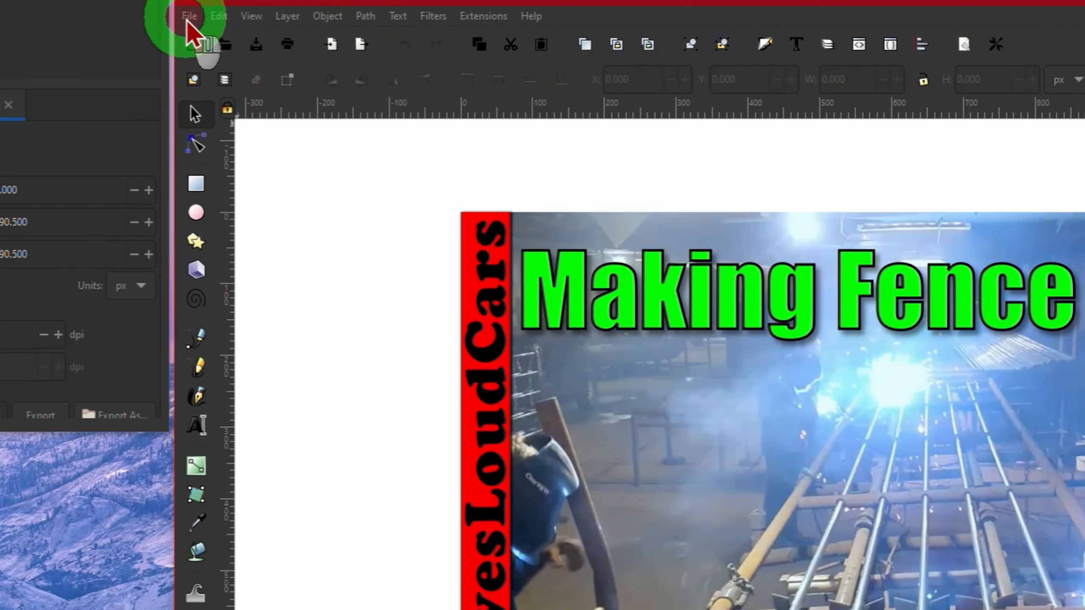
Open the PNG export settings for the Making Fence Panels thumbnail and set the export area to the whole page
left_click(188, 17)
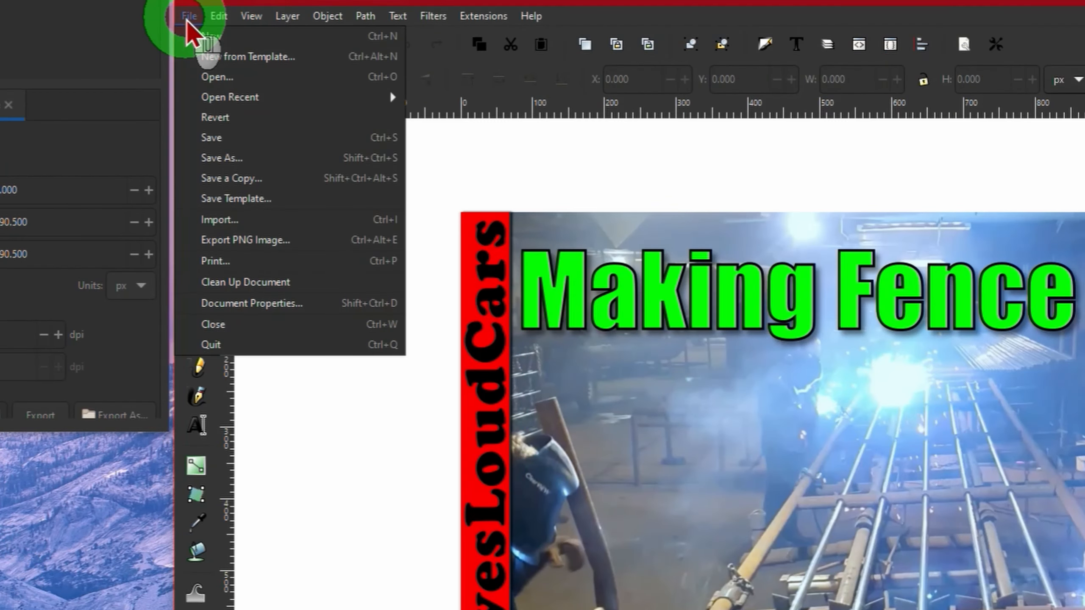
left_click(264, 242)
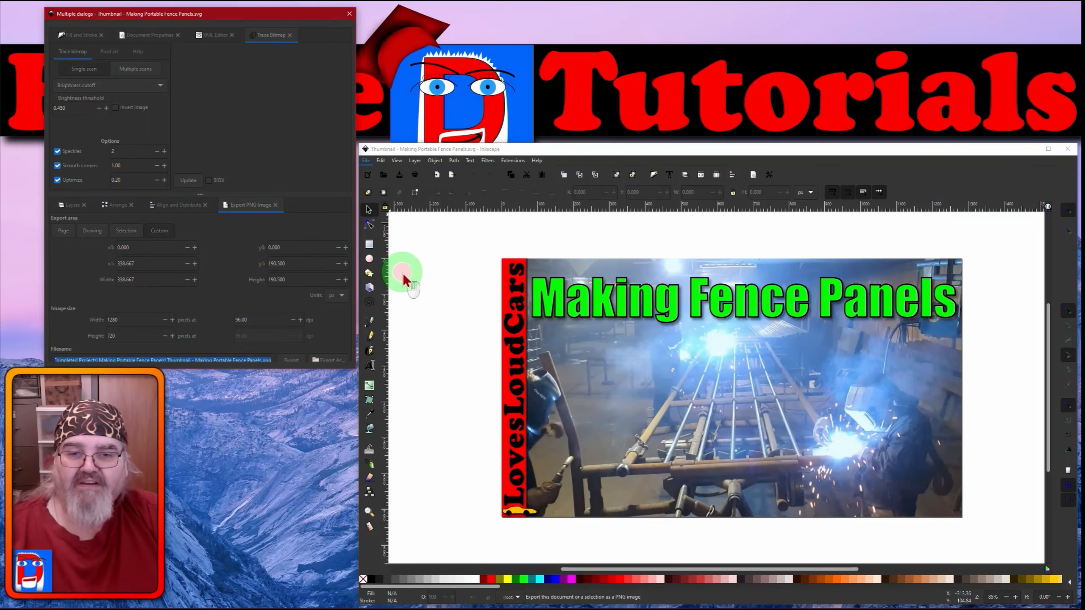
left_click(212, 255)
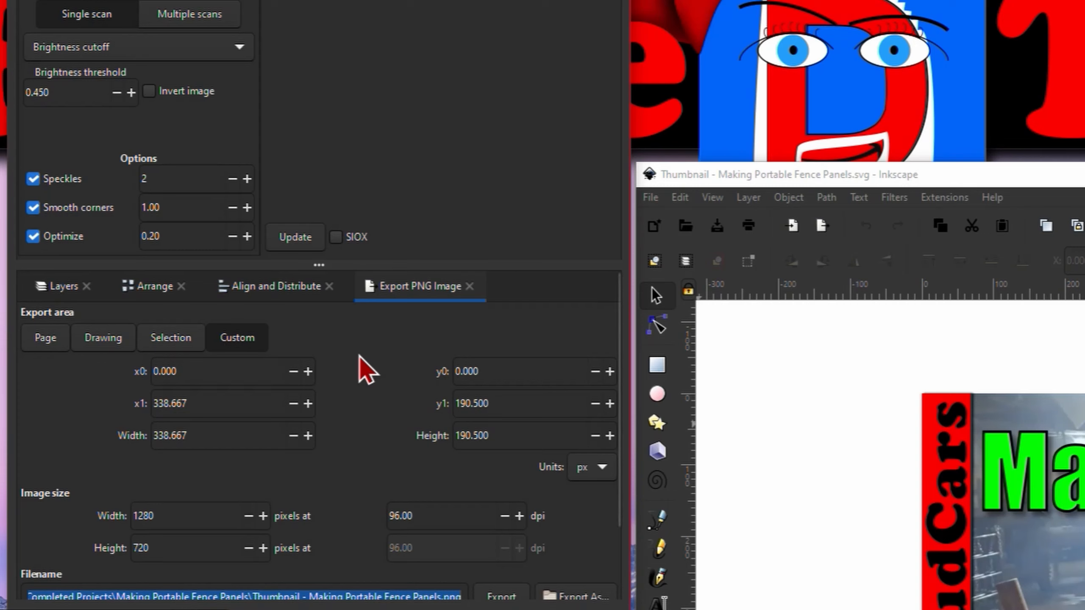
left_click(46, 340)
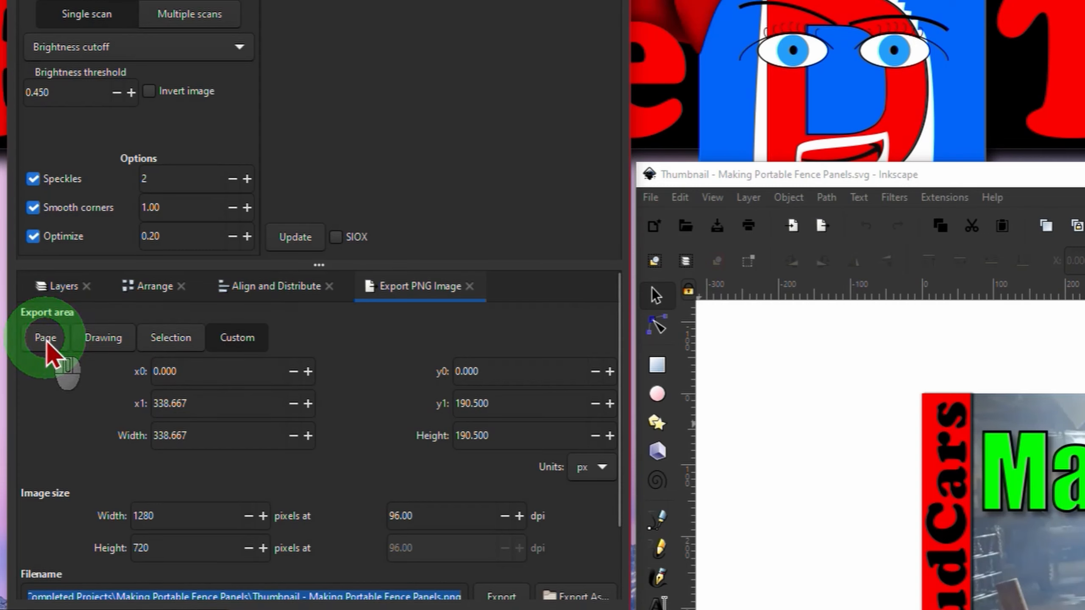
left_click(46, 341)
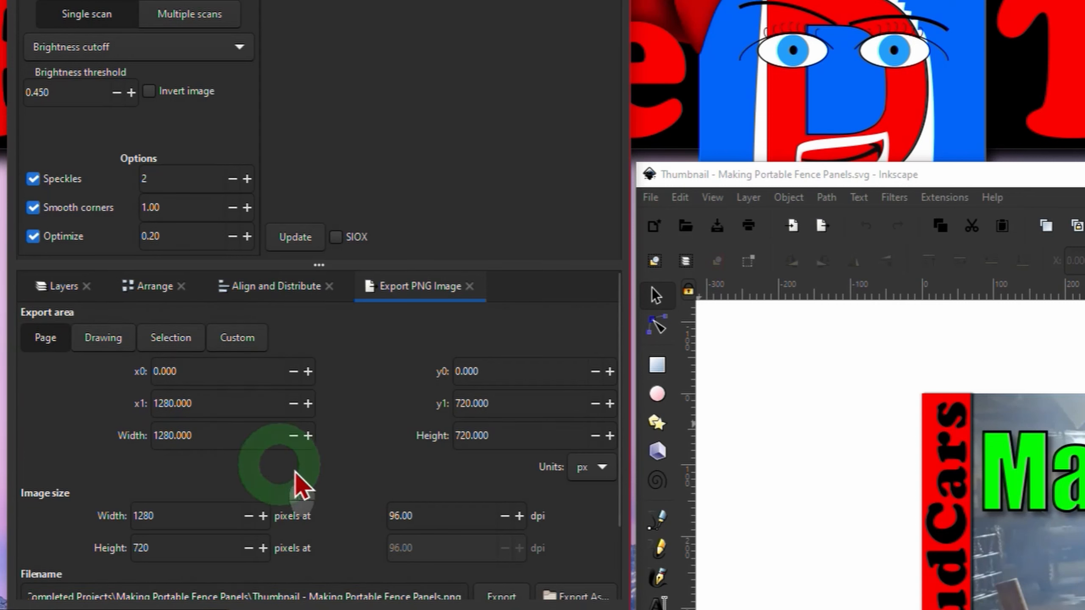
Export the thumbnail in JPEG format as "Thumbnail - Making Portable Fence Panels.jpg", replacing the existing file
scroll(456, 448, "down", 2)
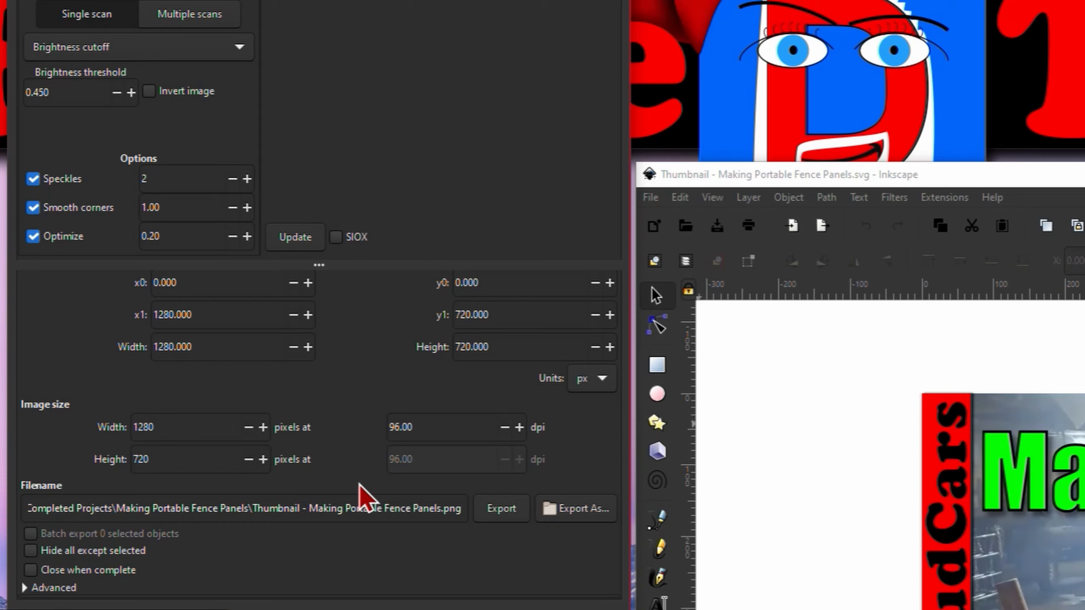
left_click(570, 511)
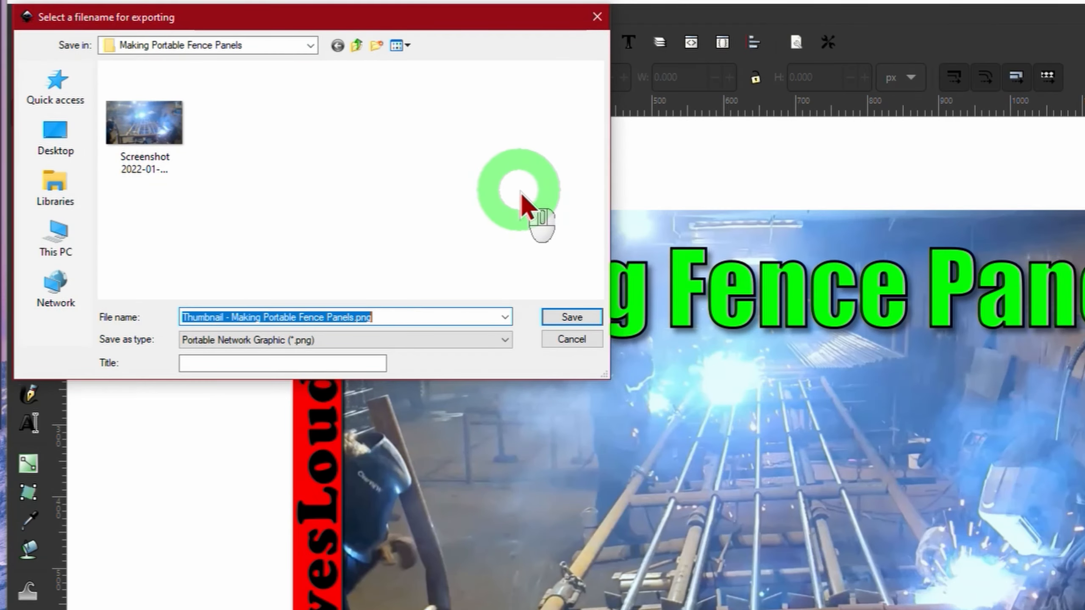
left_click(504, 340)
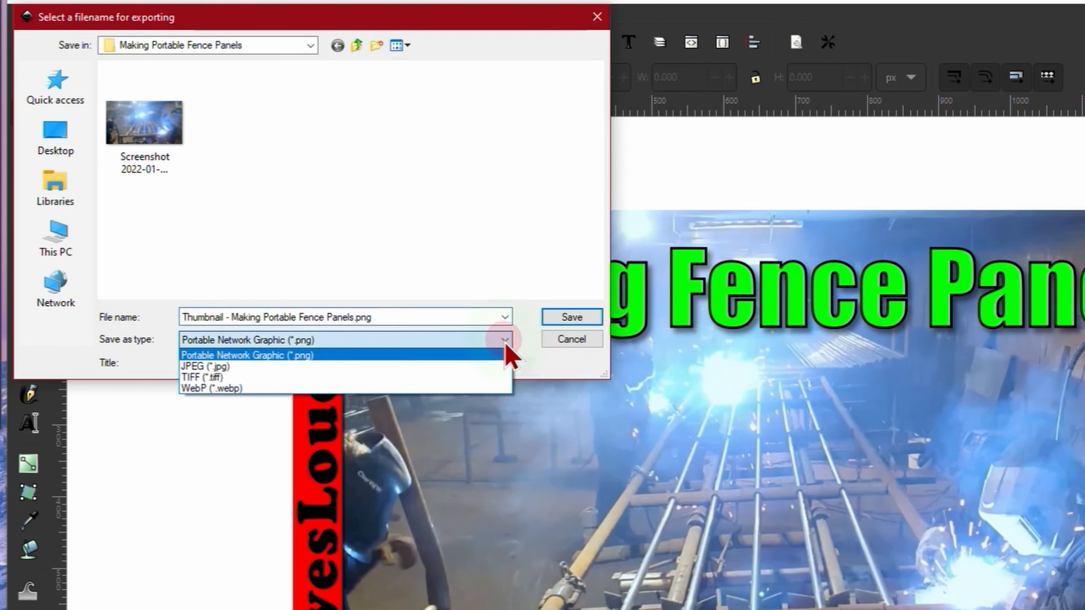
left_click(425, 370)
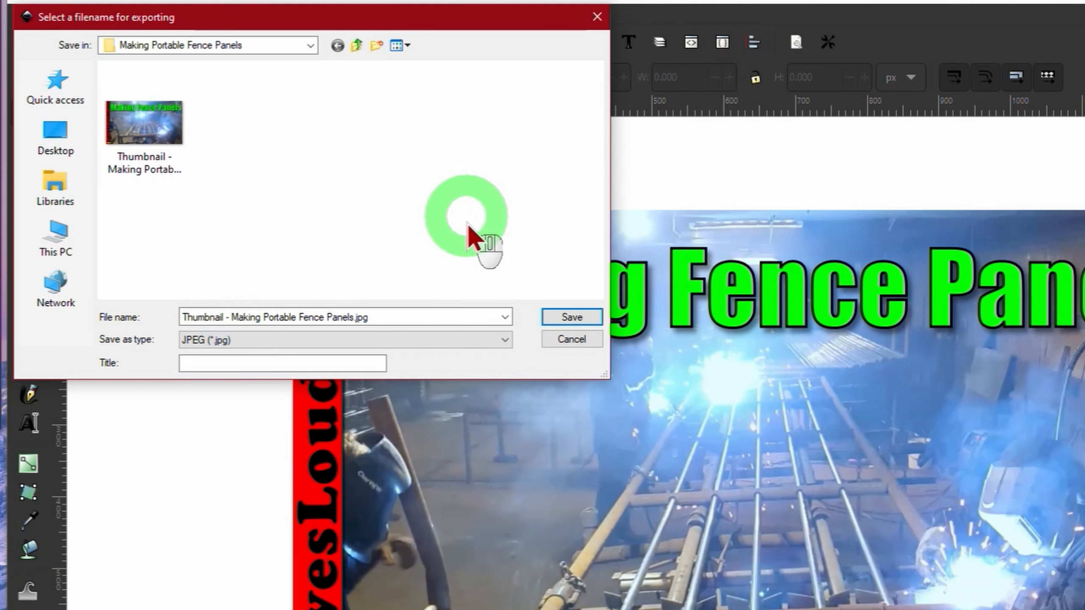
left_click(584, 316)
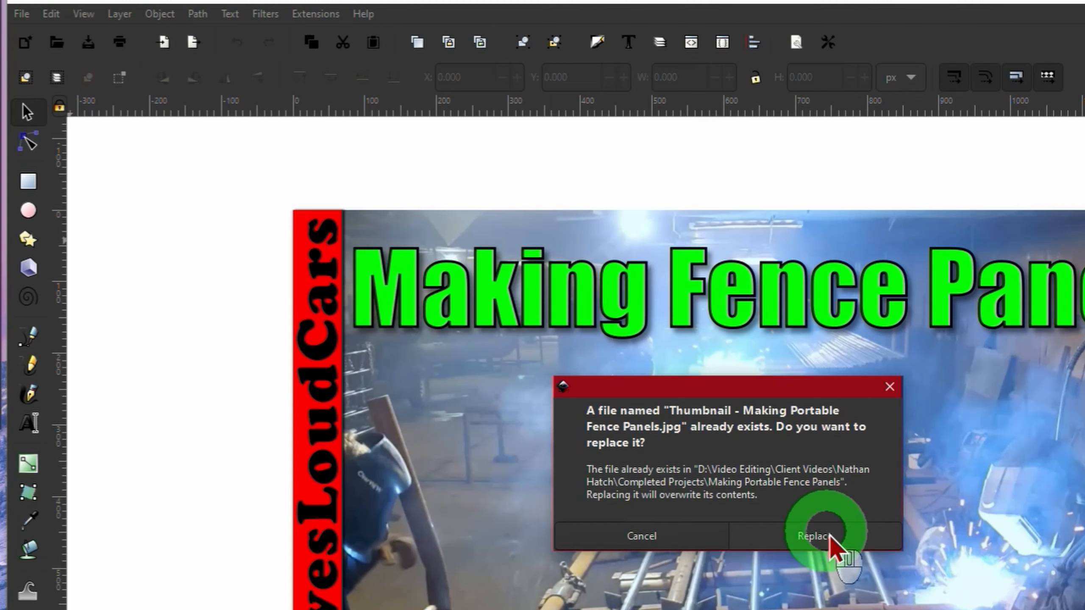
left_click(844, 549)
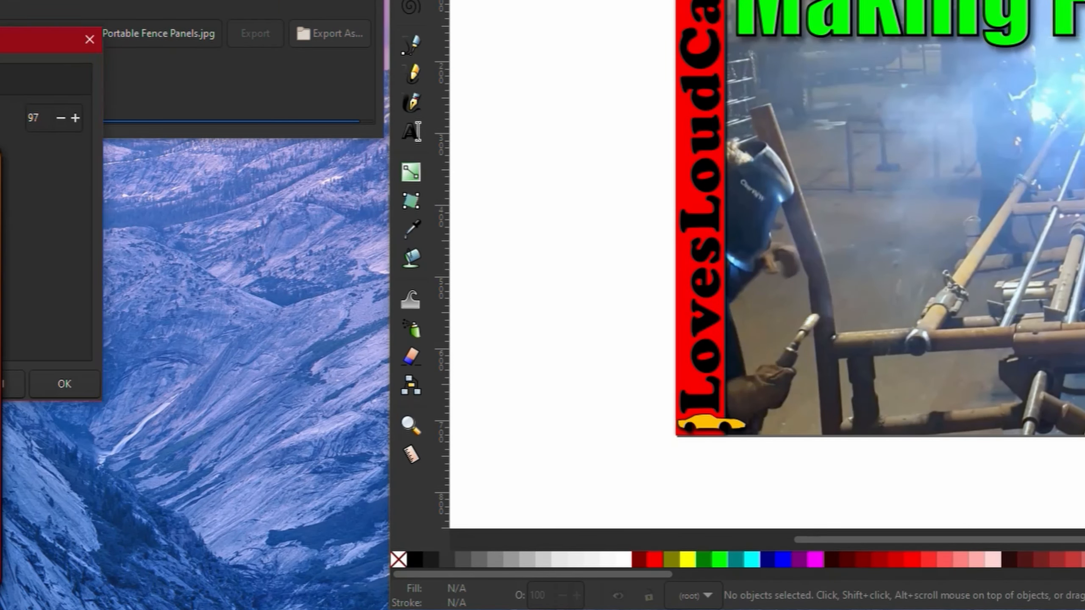
Review the JPEG export's low quality warning and its quality and progressive options
left_click_drag(0, 49, 170, 191)
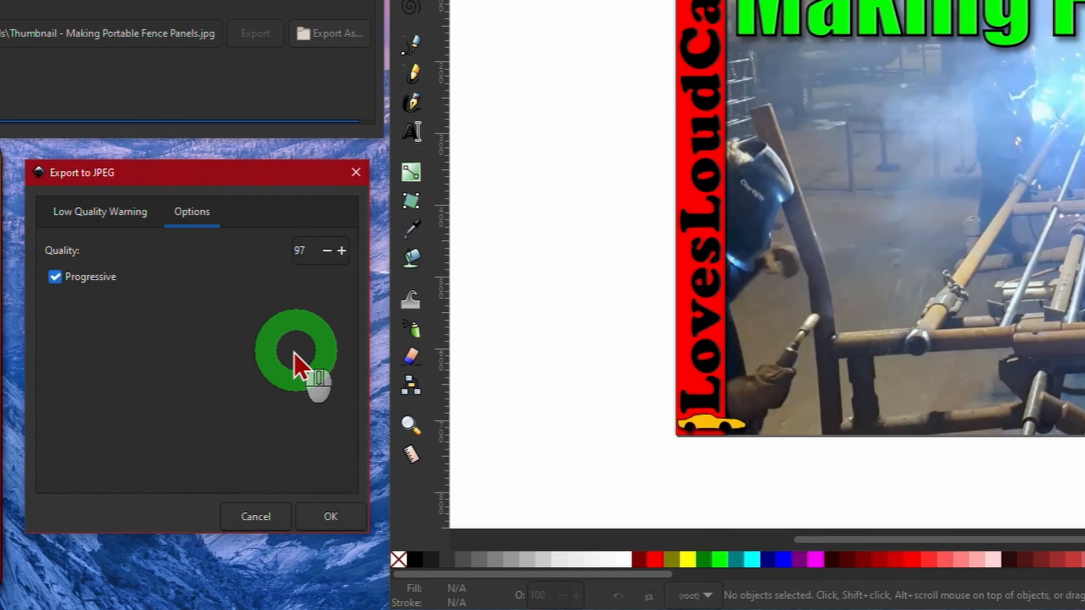
left_click(101, 218)
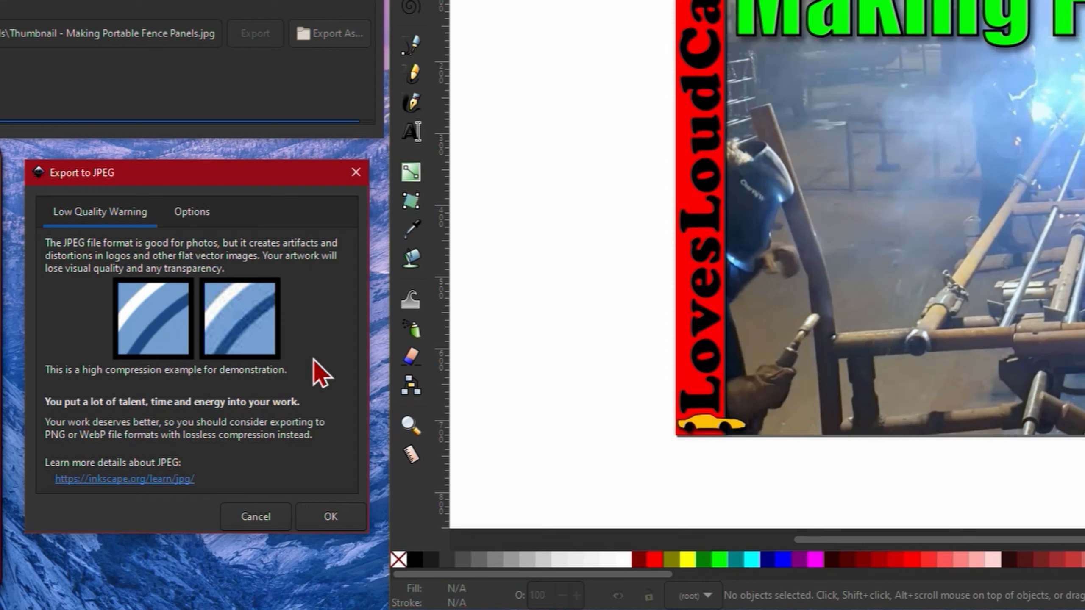
left_click(136, 258)
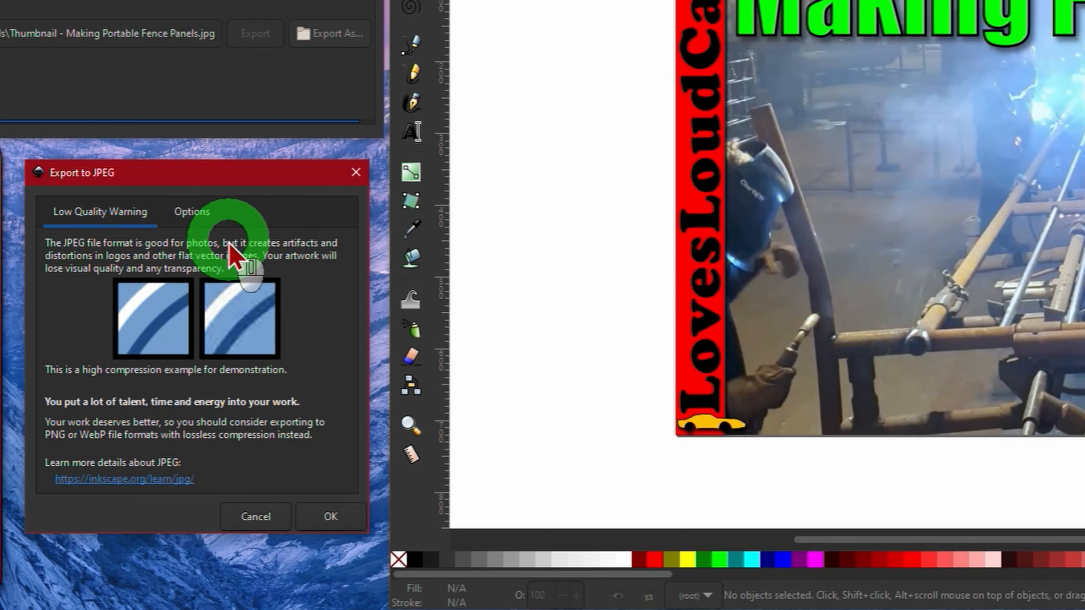
left_click(195, 214)
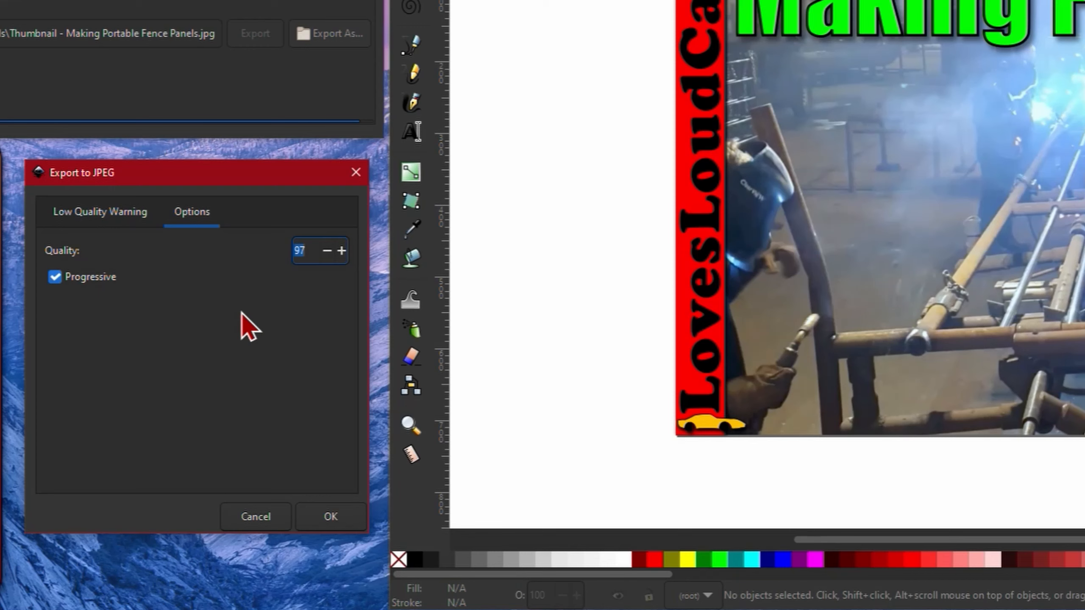
left_click(302, 306)
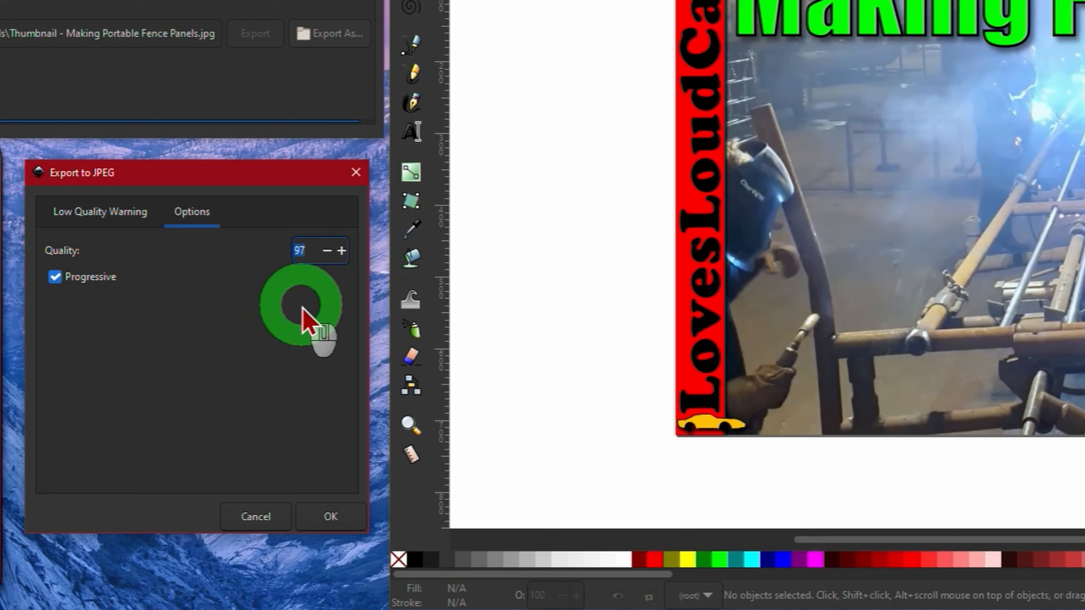